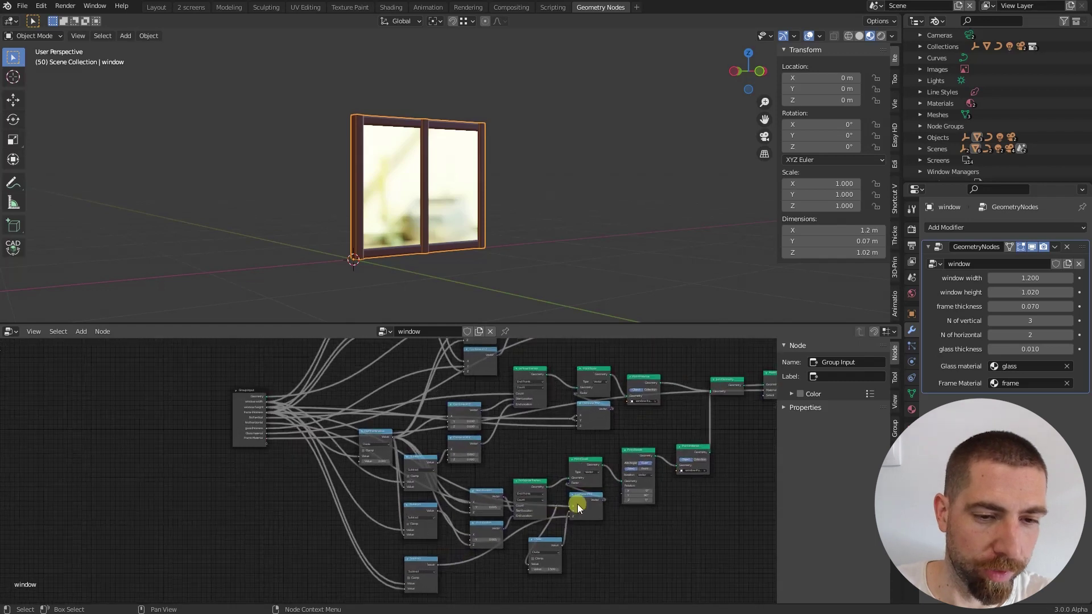
# Enlarge the node editor area to show more of the window's geometry node tree.
pyautogui.moveTo(615, 484); pyautogui.dragTo(402, 524, button='middle')
pyautogui.moveTo(430, 453); pyautogui.dragTo(440, 474, button='middle')
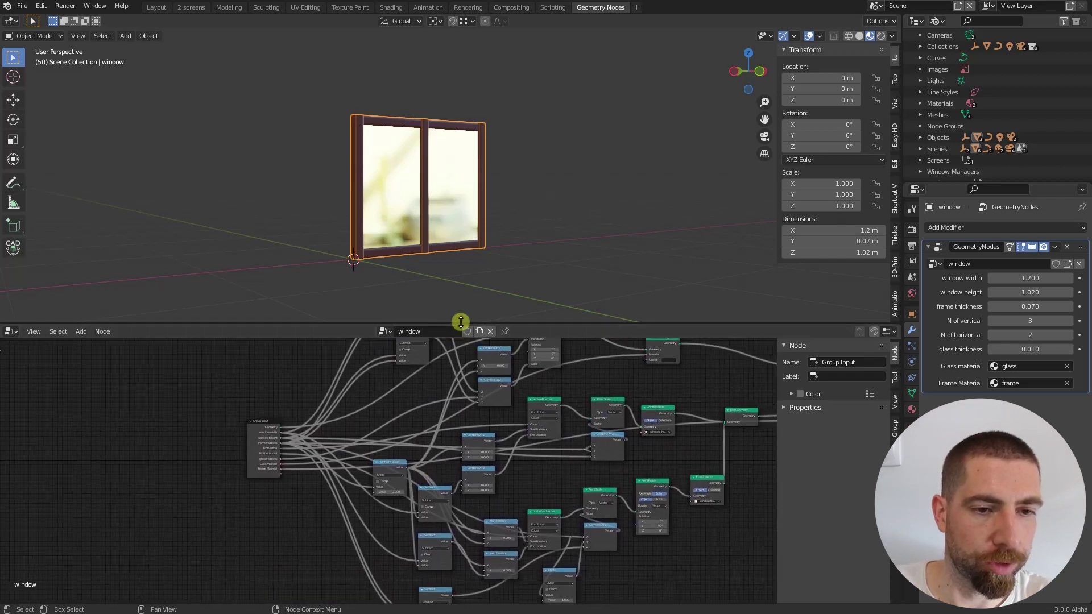
pyautogui.moveTo(460, 324); pyautogui.dragTo(457, 261)
pyautogui.moveTo(475, 372); pyautogui.dragTo(376, 404, button='middle')
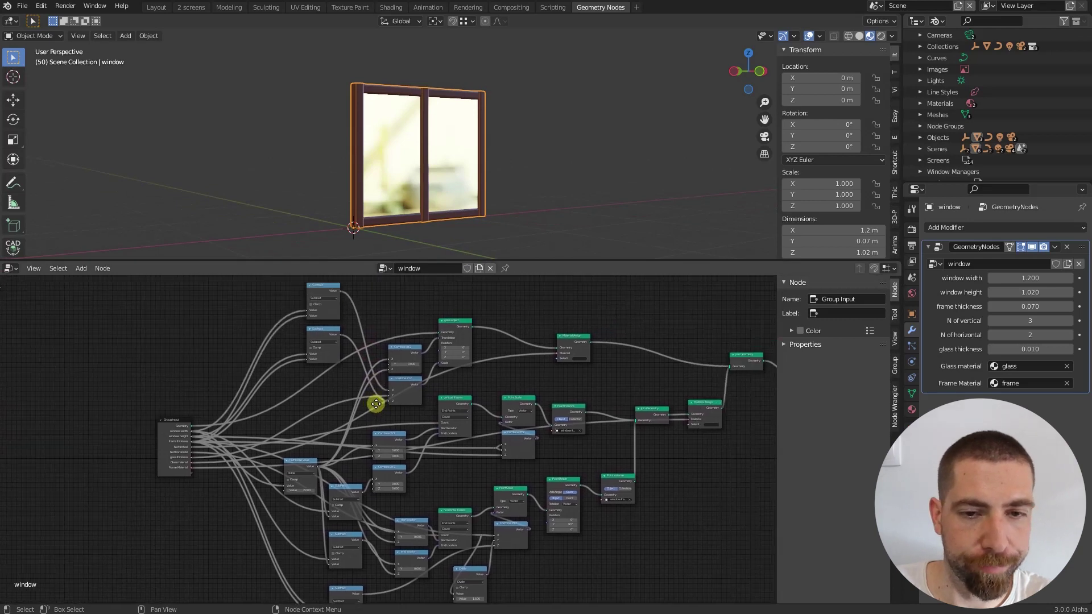
pyautogui.moveTo(471, 411); pyautogui.dragTo(429, 403, button='middle')
pyautogui.moveTo(568, 406); pyautogui.dragTo(589, 437, button='middle')
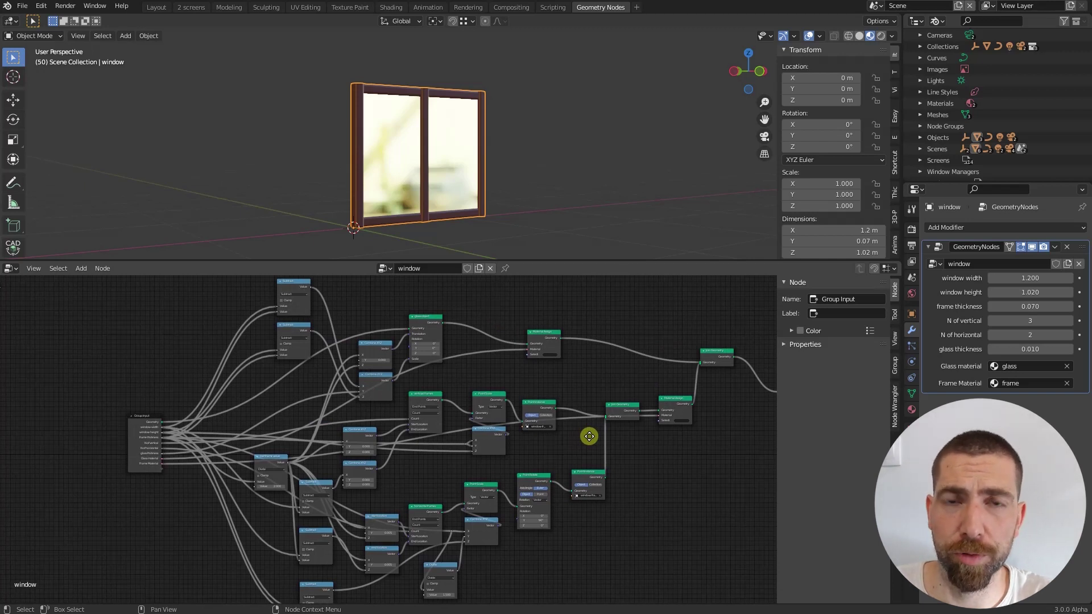
pyautogui.moveTo(602, 446)
pyautogui.mouseDown(button='middle')
pyautogui.moveTo(575, 434)
pyautogui.moveTo(575, 421)
pyautogui.moveTo(580, 448)
pyautogui.mouseUp(button='middle')
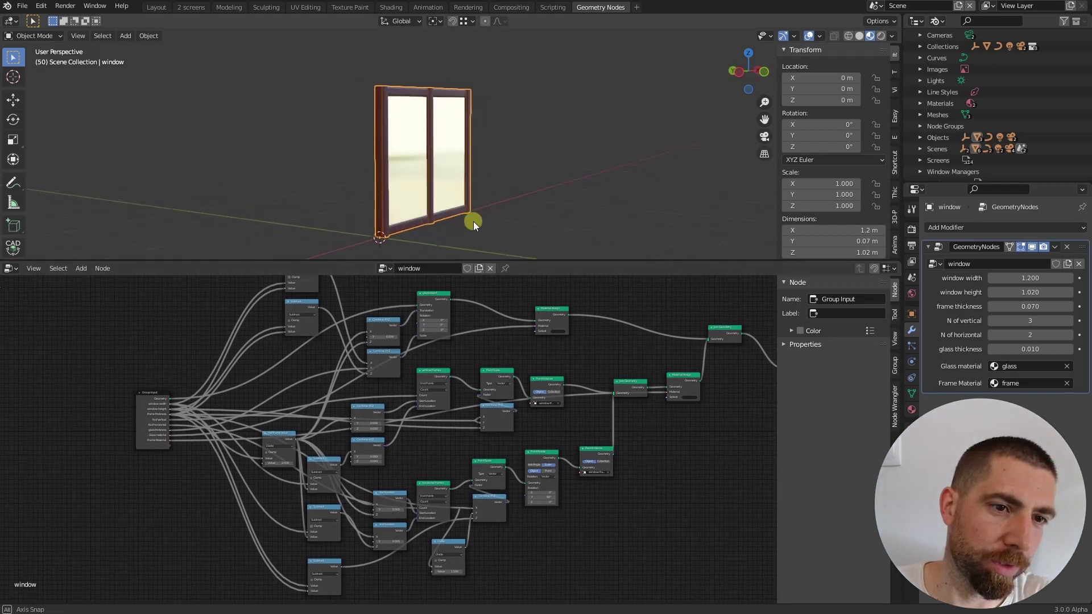
# Set the window width to 1.920, the window height to 1.170 and the frame thickness to 0.080.
pyautogui.moveTo(474, 222); pyautogui.dragTo(442, 120, button='middle')
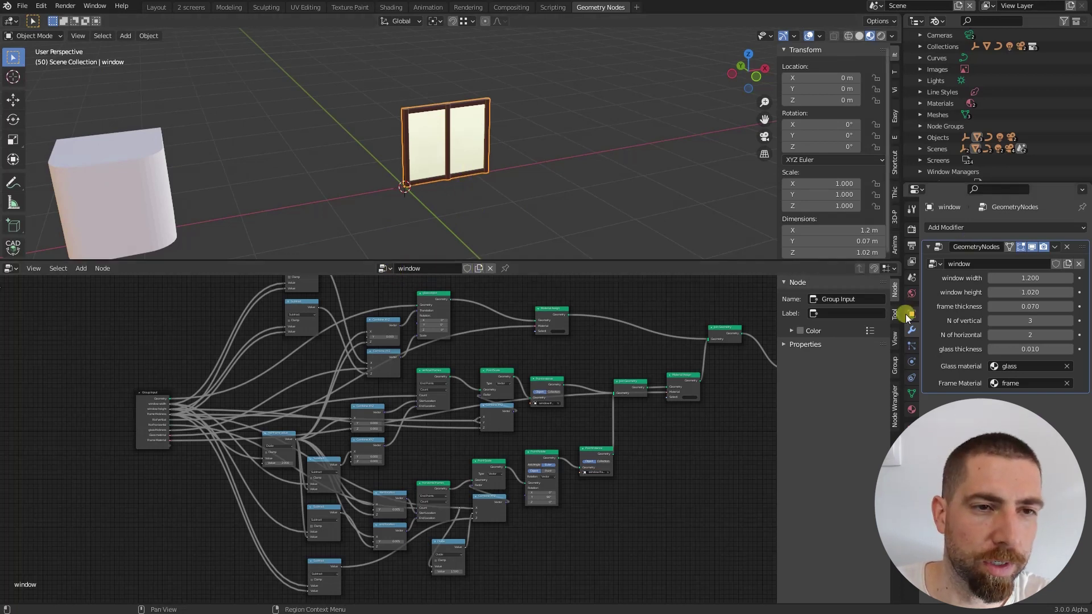
pyautogui.moveTo(480, 87); pyautogui.dragTo(487, 135, button='middle')
pyautogui.scroll(3, 415, 132)
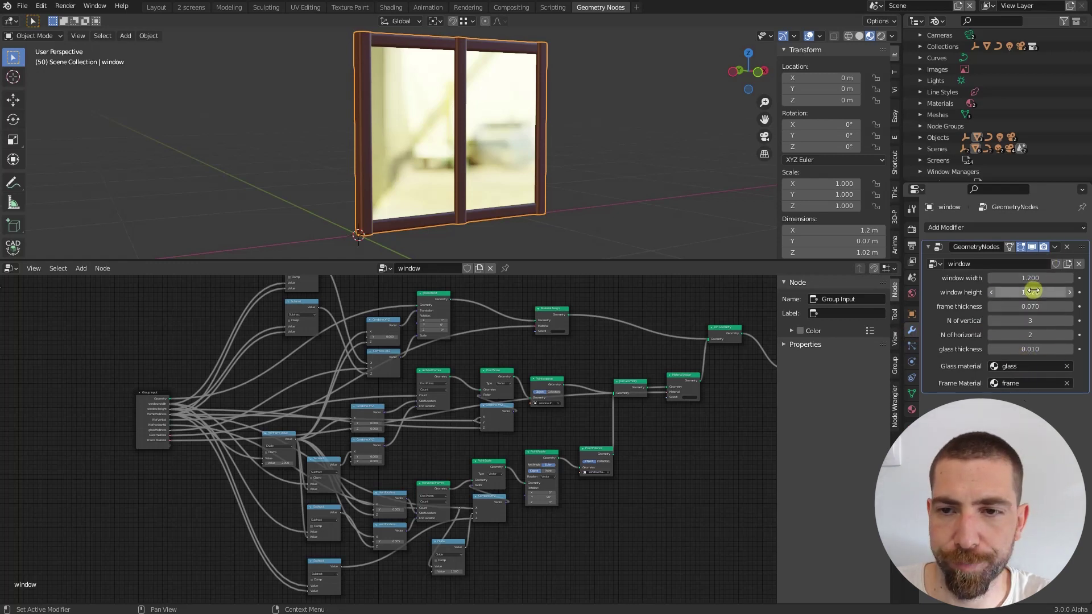
pyautogui.moveTo(435, 176); pyautogui.dragTo(487, 121, button='middle')
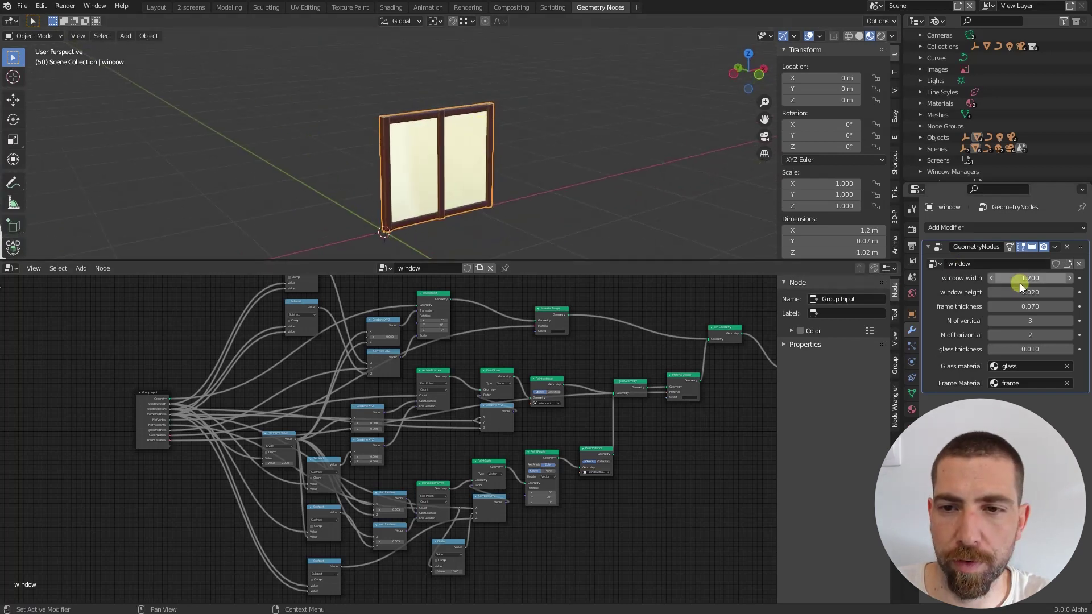
pyautogui.moveTo(1020, 279); pyautogui.dragTo(1027, 306)
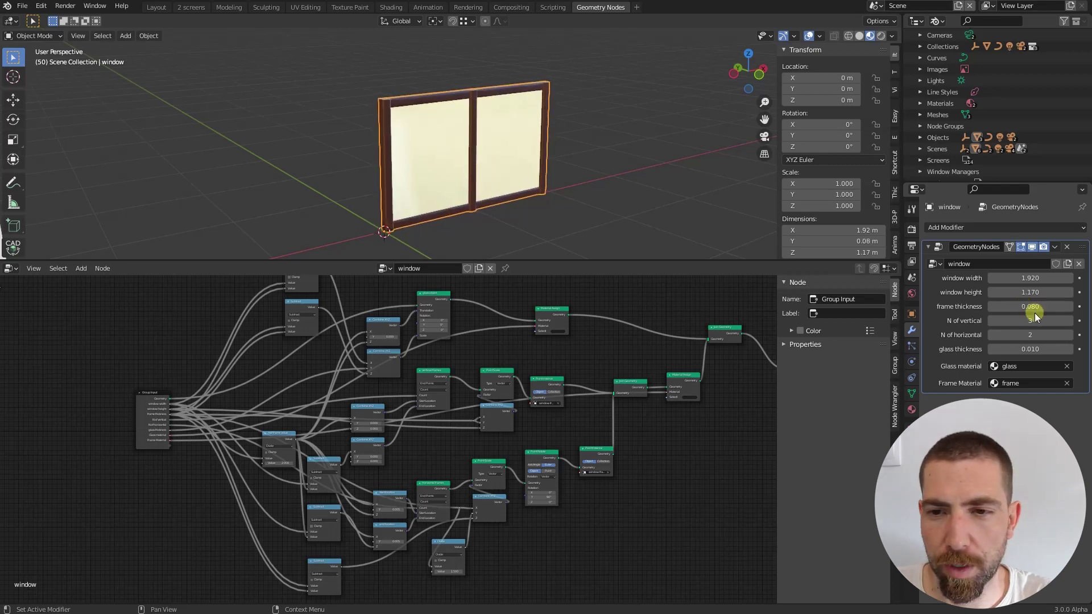
# Test the window's N of vertical value with up to 6 frames and return it to 3.
pyautogui.click(1073, 322)
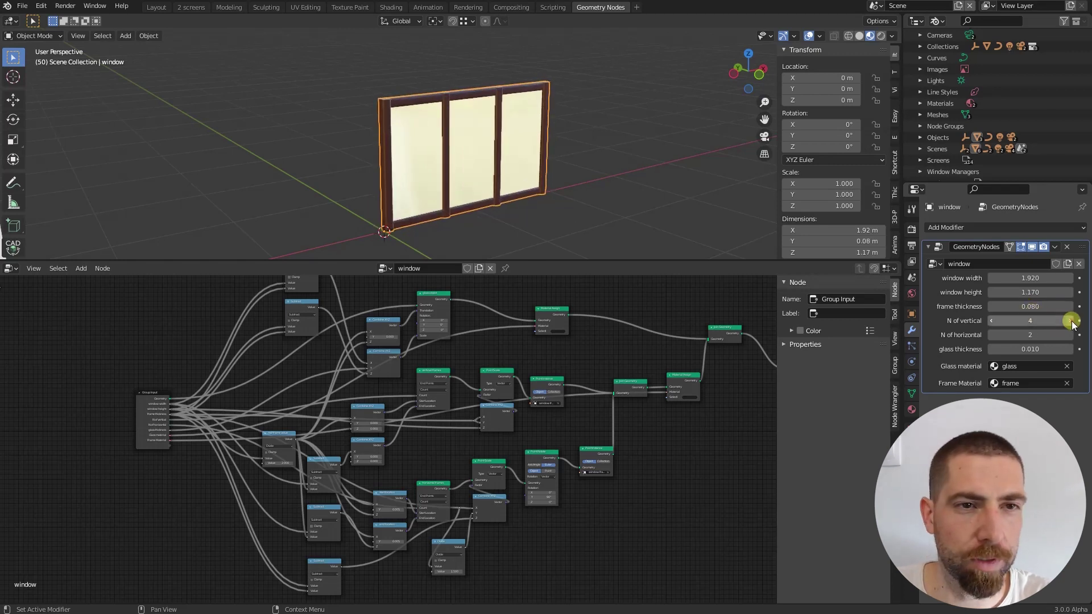
pyautogui.click(1073, 322)
pyautogui.click(1072, 322)
pyautogui.click(991, 322)
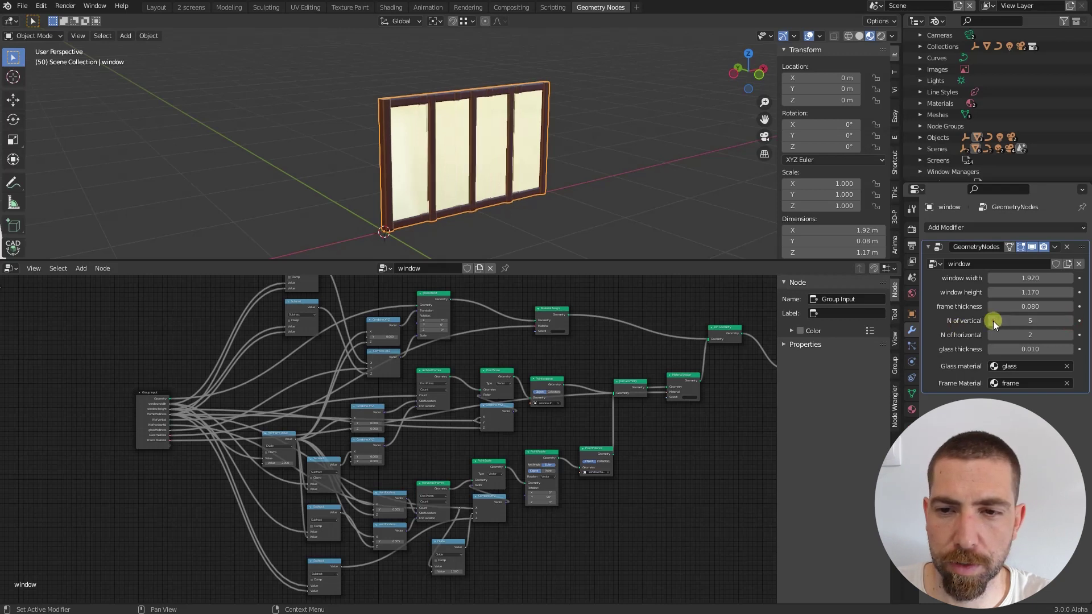
pyautogui.click(991, 322)
pyautogui.click(991, 322)
# Try higher N of horizontal values on the window, up to at least 6, and settle on 3.
pyautogui.click(1069, 335)
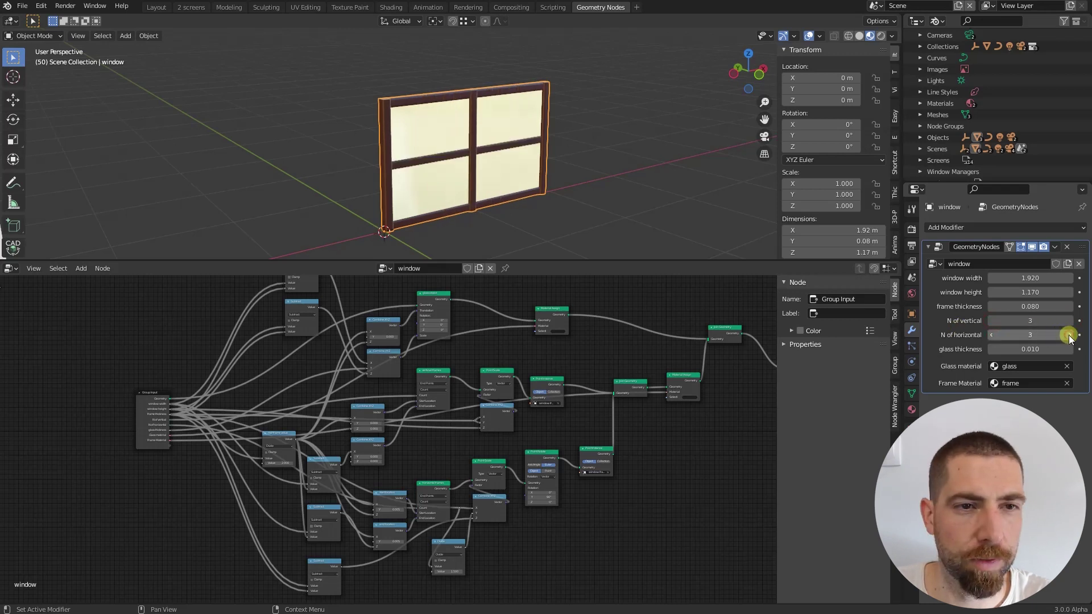
pyautogui.click(1069, 335)
pyautogui.click(1069, 335)
pyautogui.click(1070, 335)
pyautogui.click(992, 335)
pyautogui.click(992, 335)
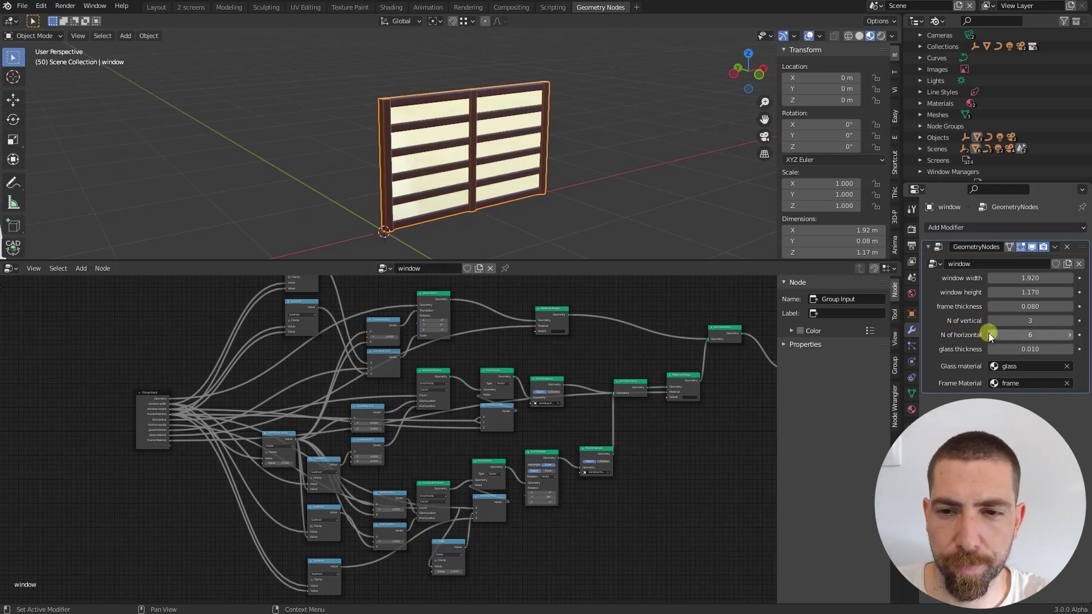
pyautogui.click(992, 335)
pyautogui.scroll(4, 157, 430)
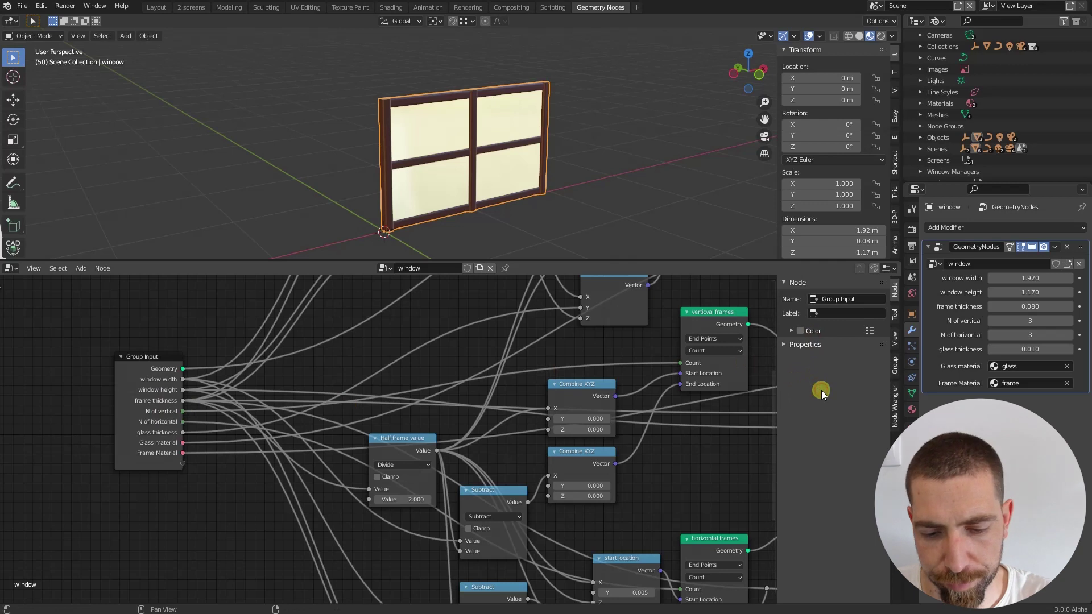
pyautogui.press('n')
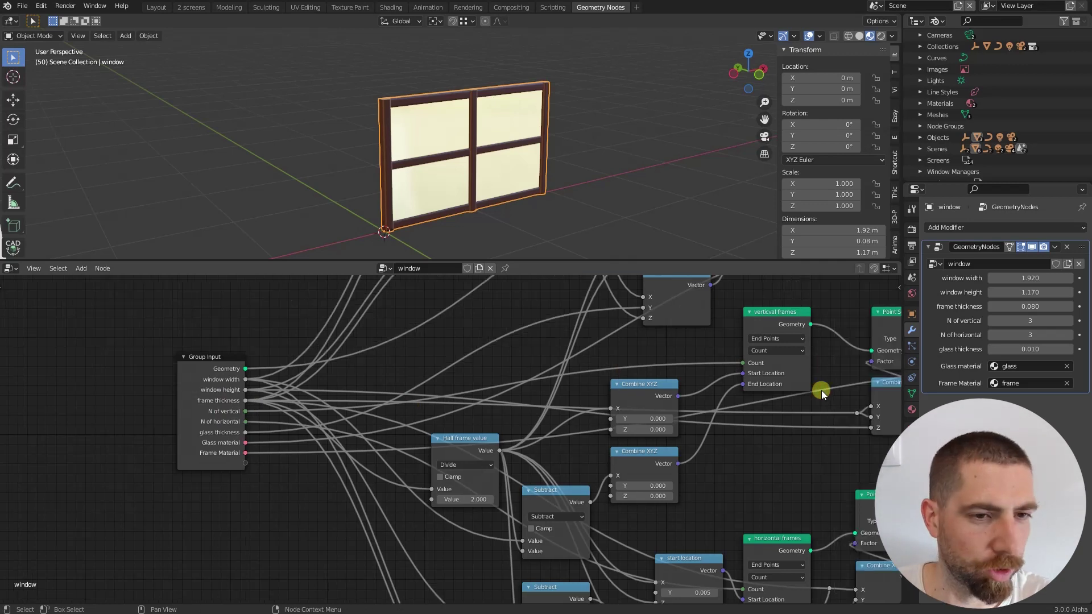
pyautogui.press('n')
pyautogui.press('n')
pyautogui.press('n')
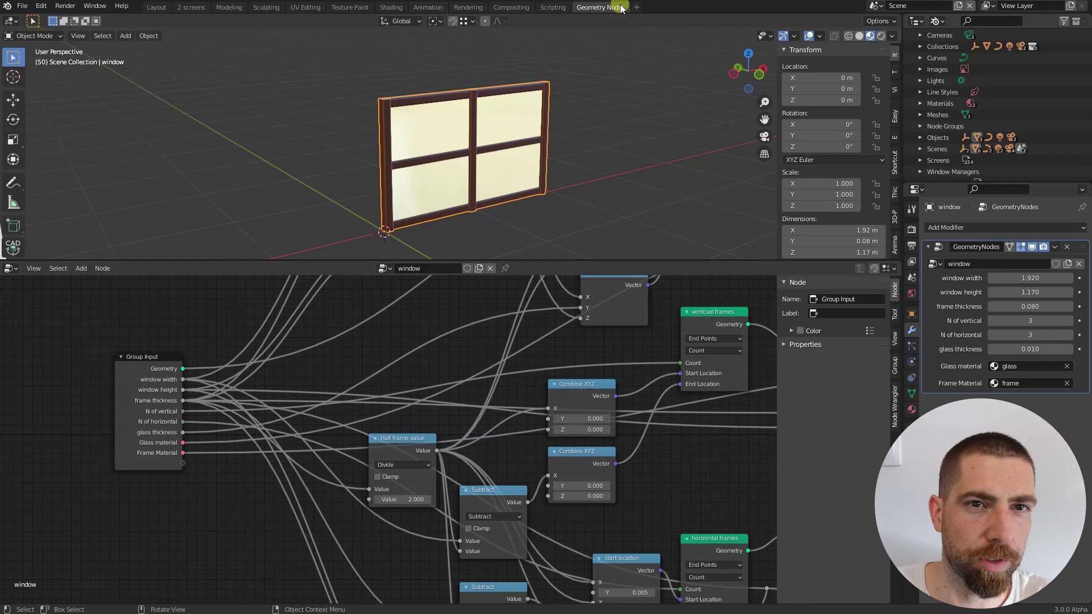
pyautogui.click(11, 268)
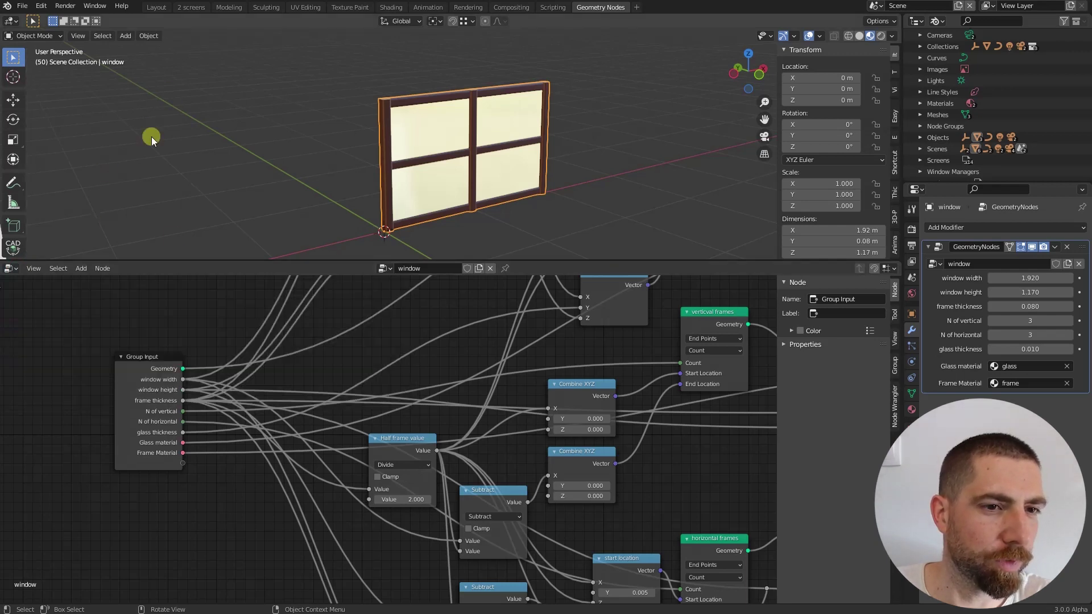
pyautogui.click(11, 268)
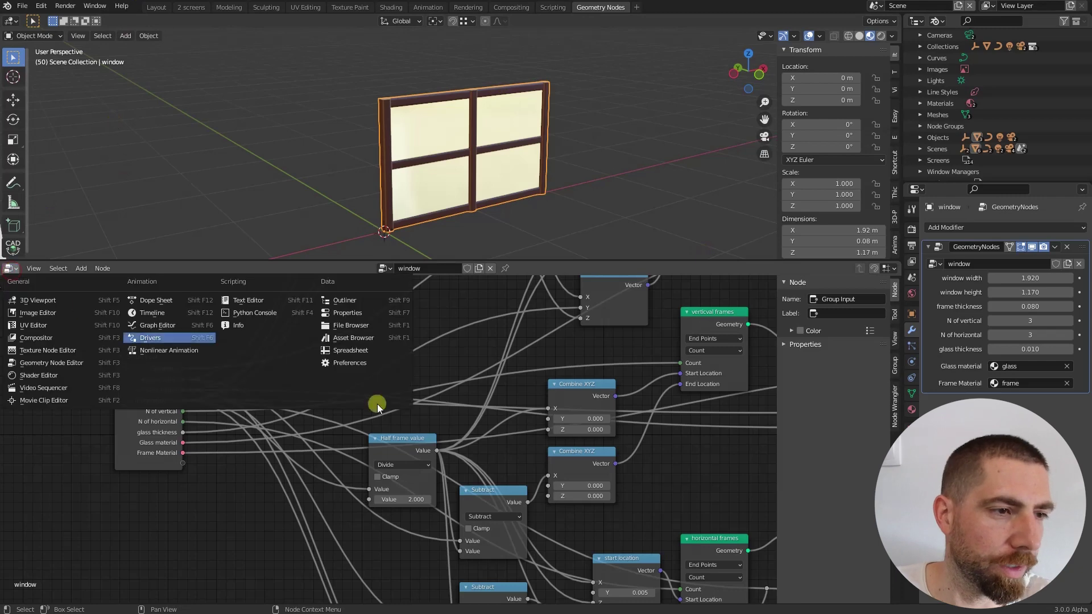
# Examine the window model and its whole geometry node tree from Group Input to Group Output.
pyautogui.scroll(-5, 378, 394)
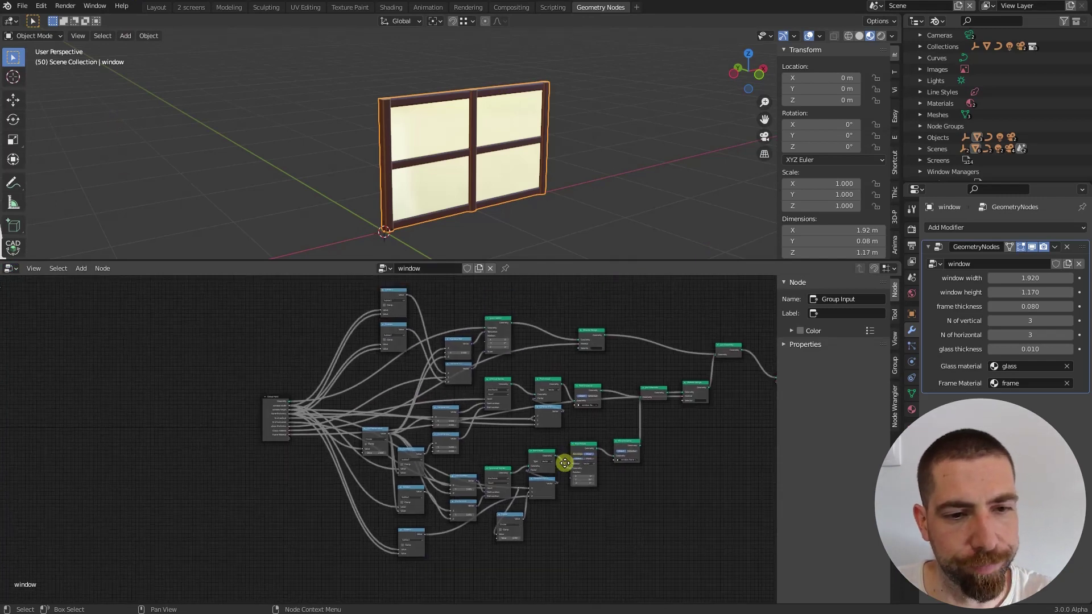
pyautogui.moveTo(564, 463); pyautogui.dragTo(471, 445, button='middle')
pyautogui.scroll(1, 648, 221)
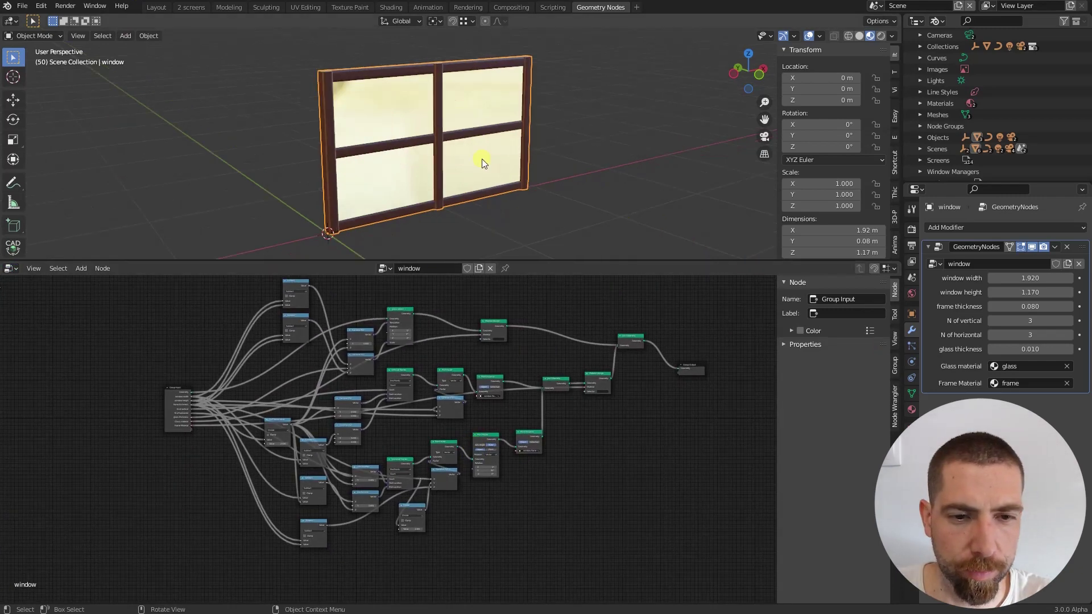
pyautogui.moveTo(482, 159); pyautogui.dragTo(398, 142, button='middle')
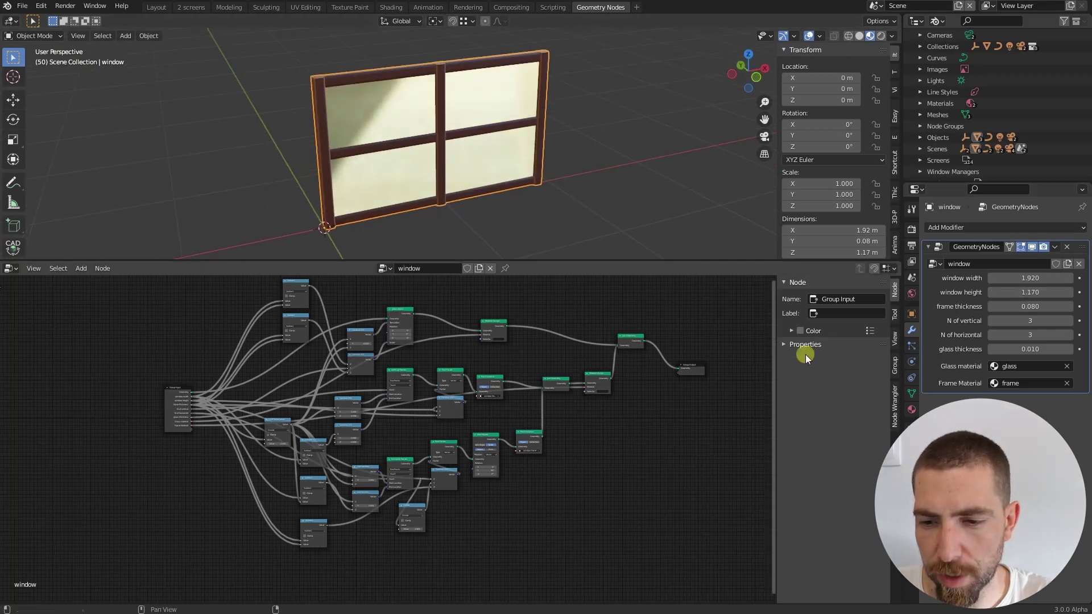
pyautogui.scroll(1, 660, 397)
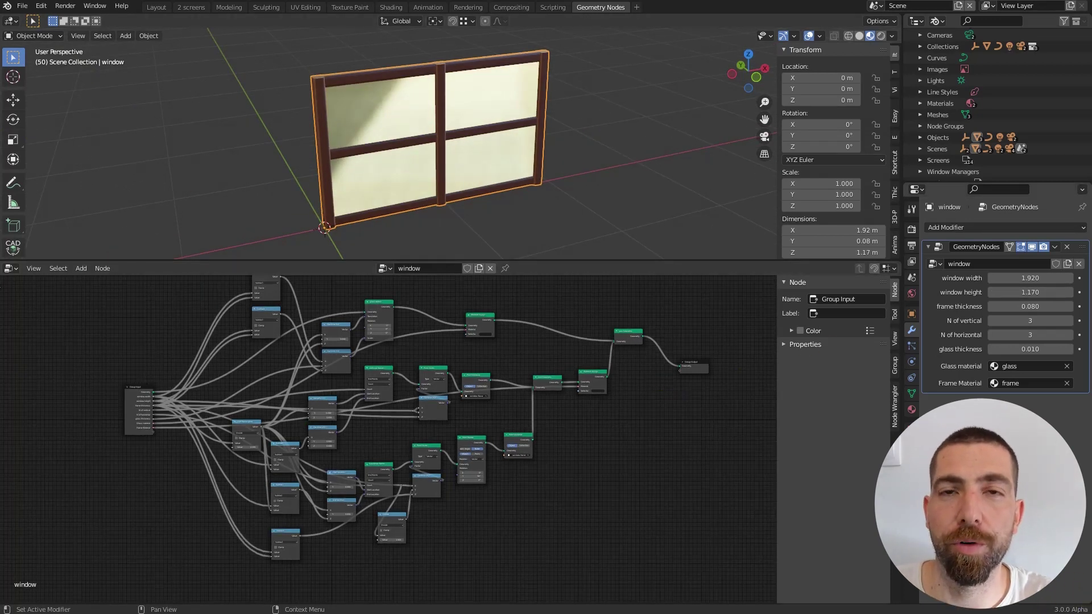
pyautogui.scroll(2, 578, 460)
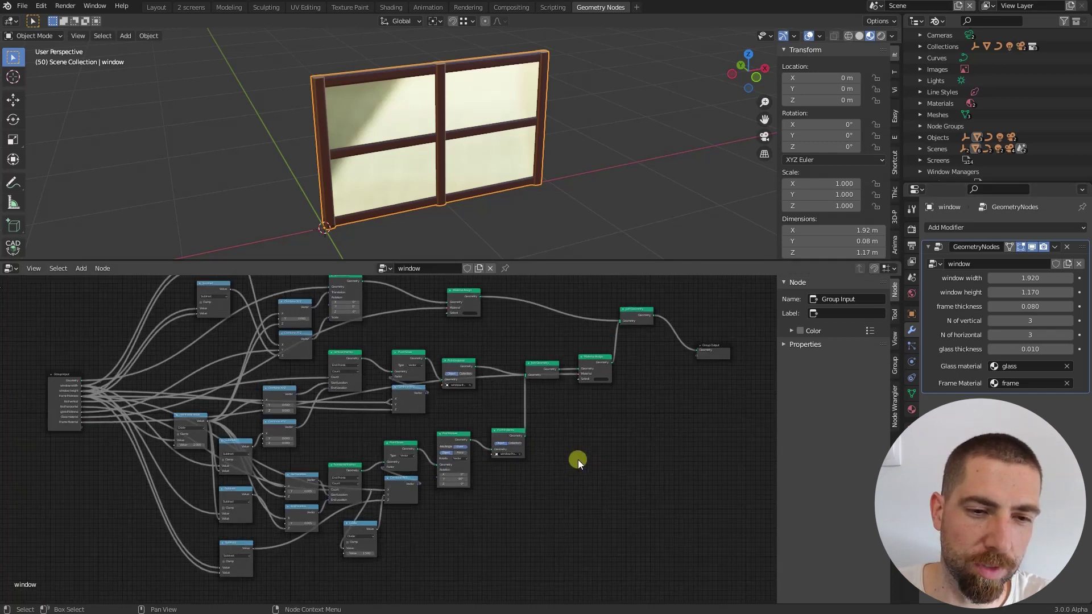
pyautogui.scroll(-1, 602, 465)
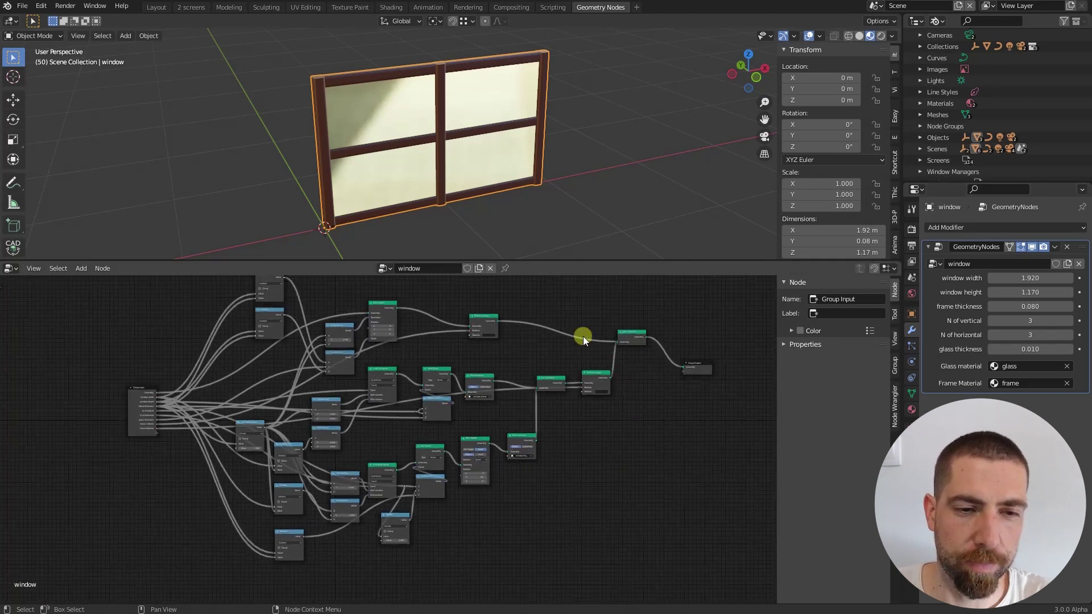
pyautogui.moveTo(548, 421); pyautogui.dragTo(594, 428, button='middle')
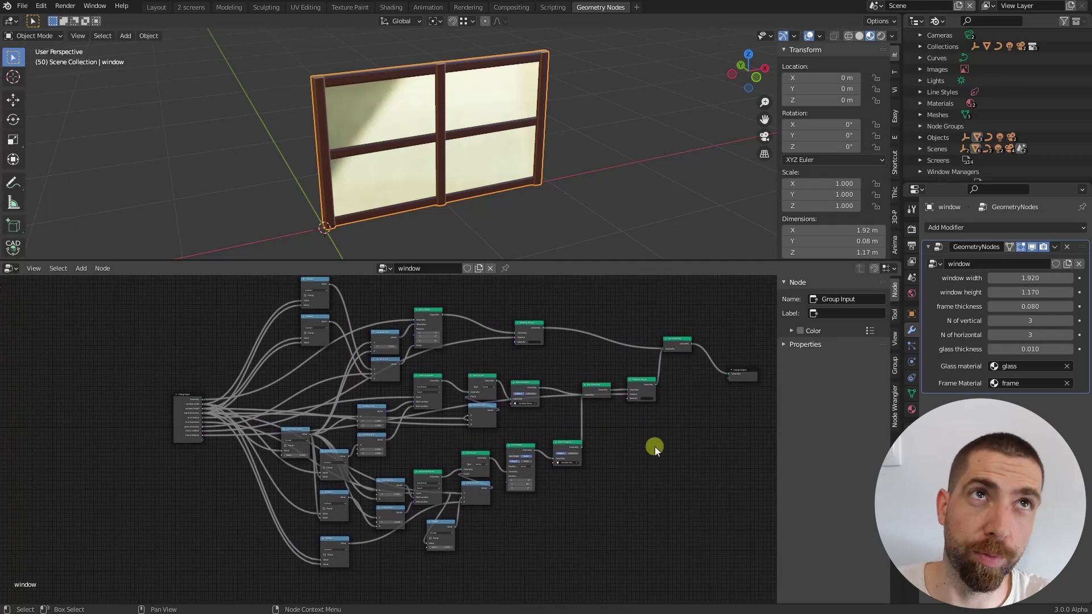
pyautogui.scroll(2, 651, 442)
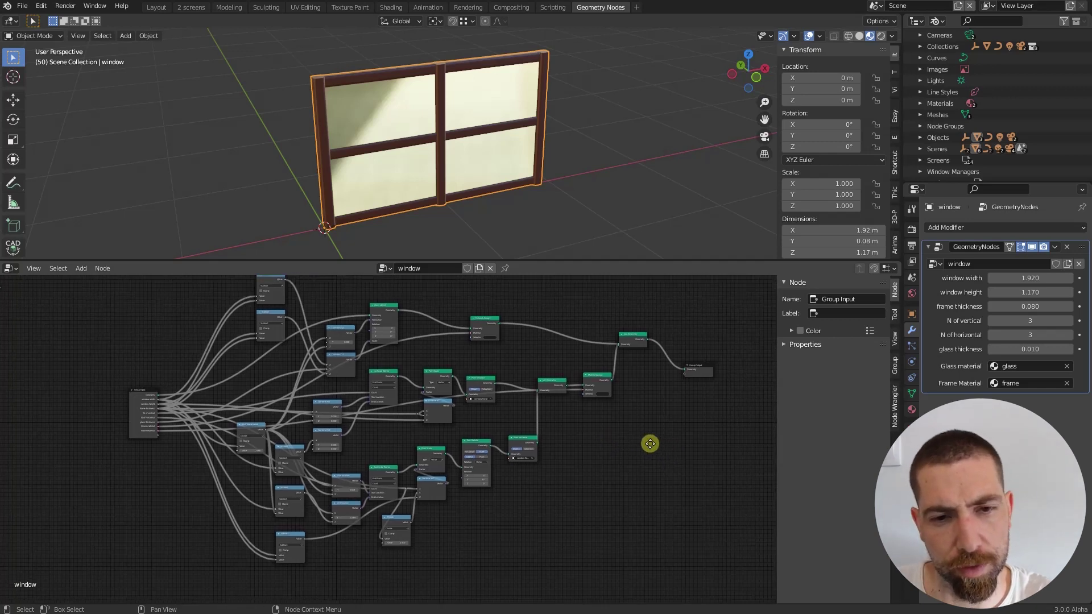
pyautogui.scroll(2, 632, 413)
pyautogui.moveTo(628, 412); pyautogui.dragTo(593, 445, button='middle')
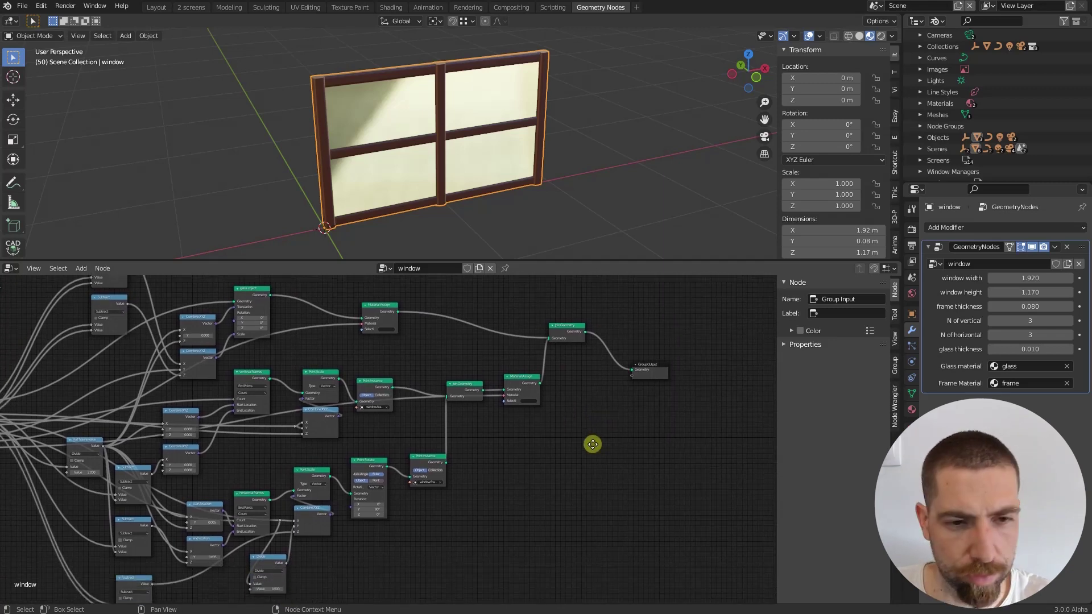
pyautogui.press('Home')
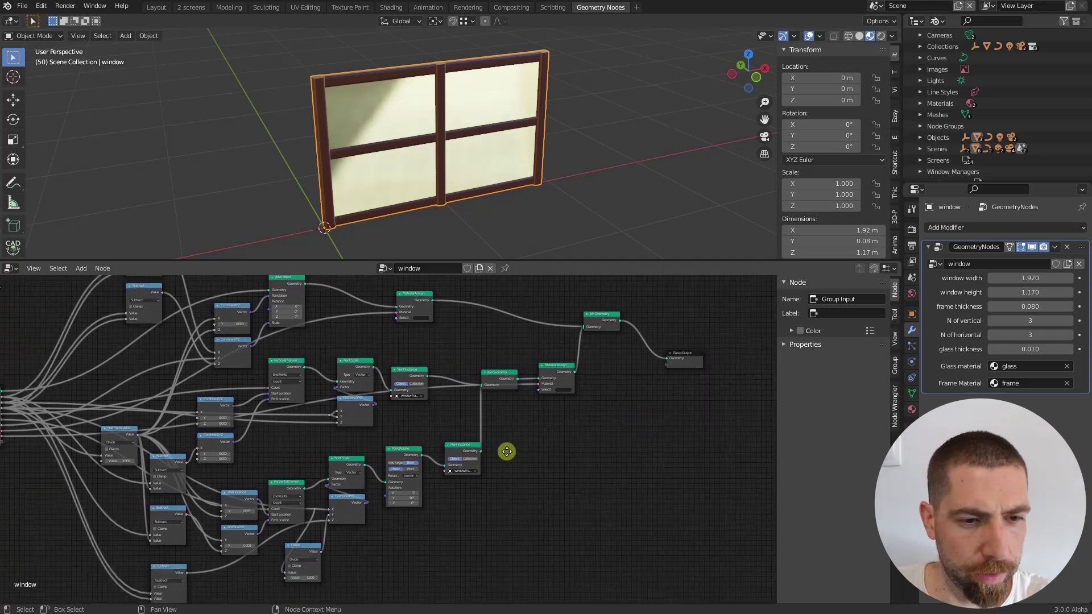
# Move the frame's Material Assign node slightly downward beside the Join Geometry node.
pyautogui.scroll(5, 629, 346)
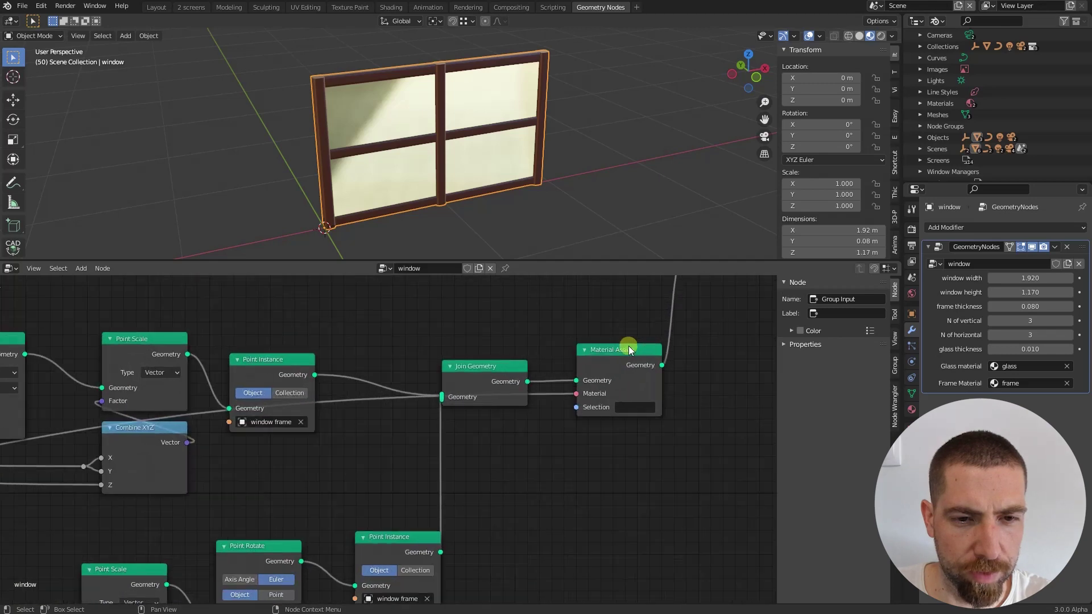
pyautogui.click(627, 348)
pyautogui.scroll(1, 586, 495)
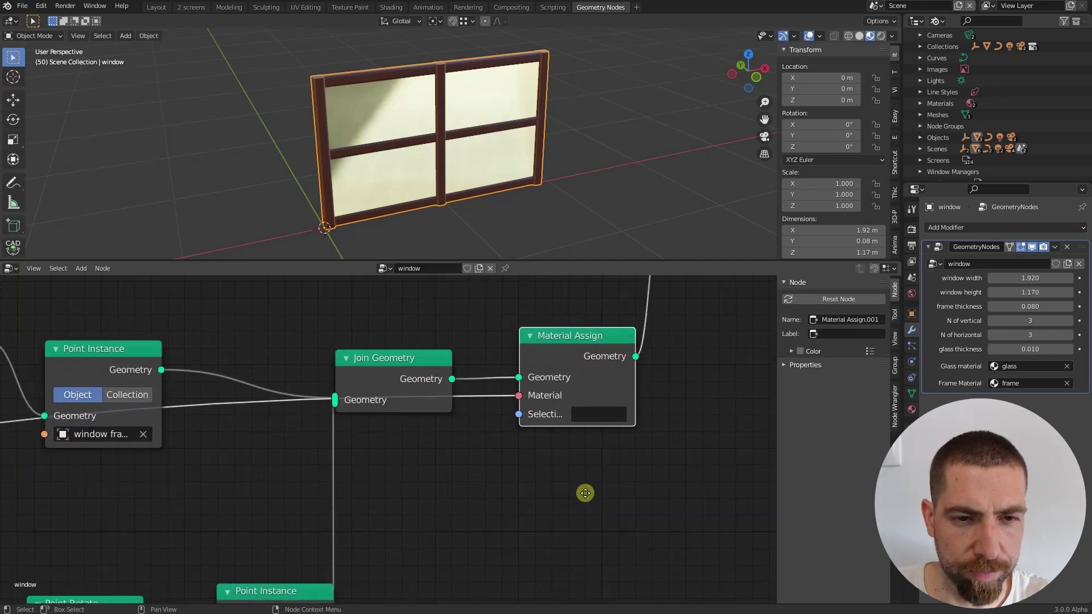
pyautogui.moveTo(613, 335)
pyautogui.mouseDown()
pyautogui.moveTo(600, 319)
pyautogui.moveTo(600, 351)
pyautogui.mouseUp()
pyautogui.moveTo(462, 381); pyautogui.dragTo(519, 412)
# Examine the Group Input node's material outputs and the Material Assign node for the frame.
pyautogui.scroll(-6, 753, 436)
pyautogui.scroll(2, 751, 435)
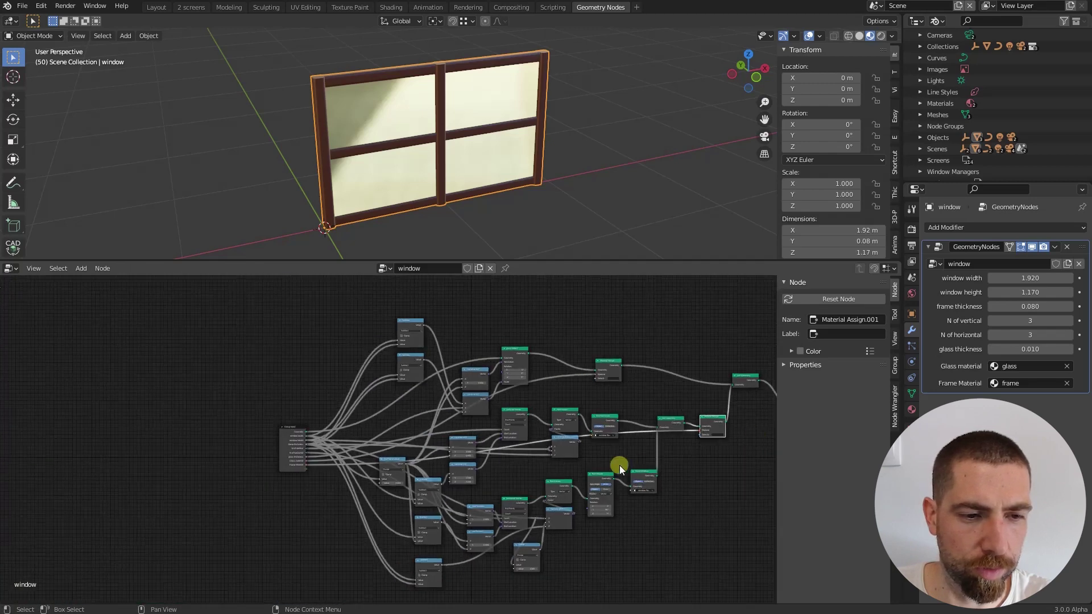
pyautogui.scroll(3, 236, 483)
pyautogui.scroll(2, 237, 483)
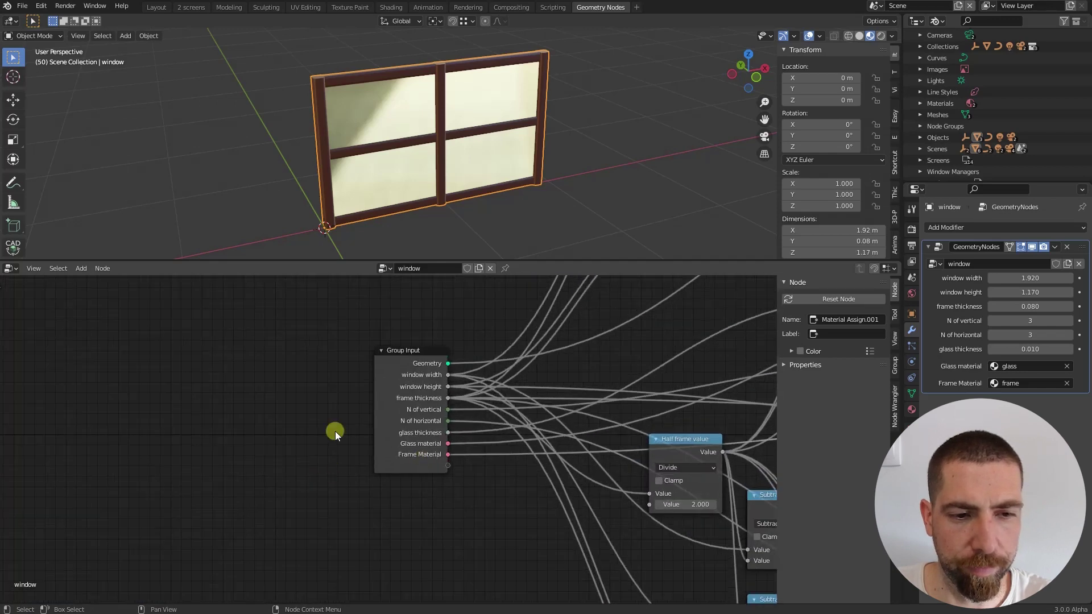
pyautogui.scroll(-6, 336, 431)
pyautogui.scroll(1, 669, 414)
pyautogui.scroll(6, 669, 414)
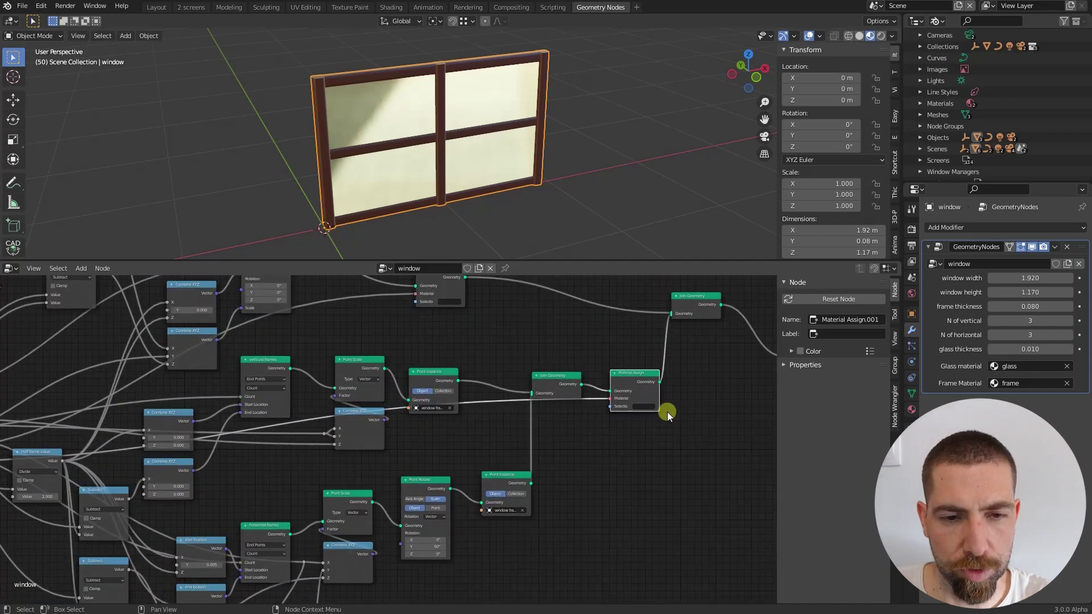
# Try the frame material as the window's Glass material and set it back to glass.
pyautogui.click(1019, 367)
pyautogui.click(995, 383)
pyautogui.moveTo(576, 216); pyautogui.dragTo(516, 172, button='middle')
pyautogui.click(1030, 367)
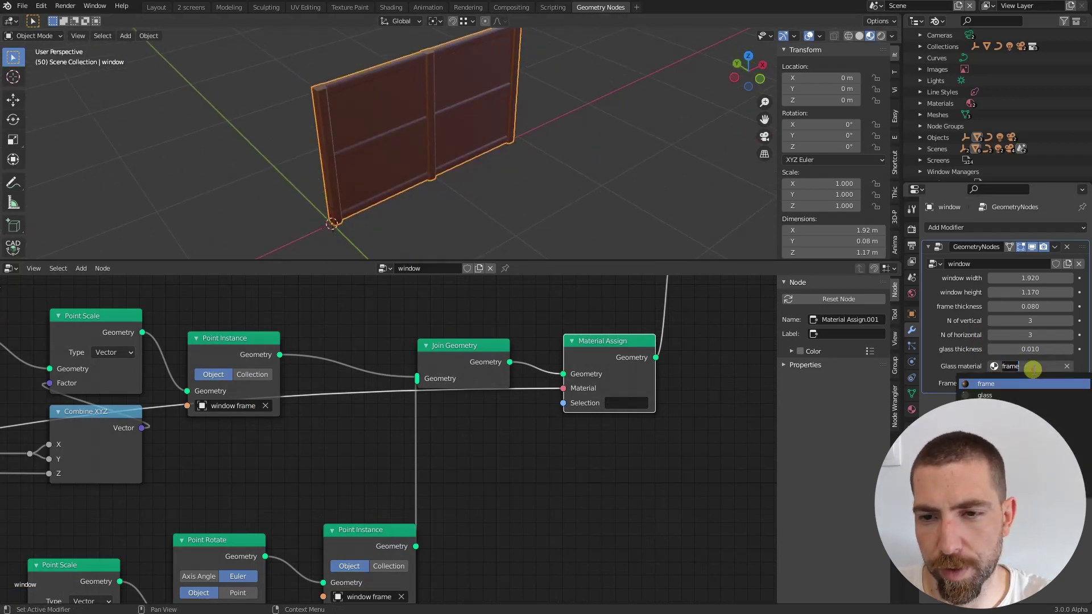
pyautogui.click(1006, 393)
pyautogui.scroll(-5, 685, 338)
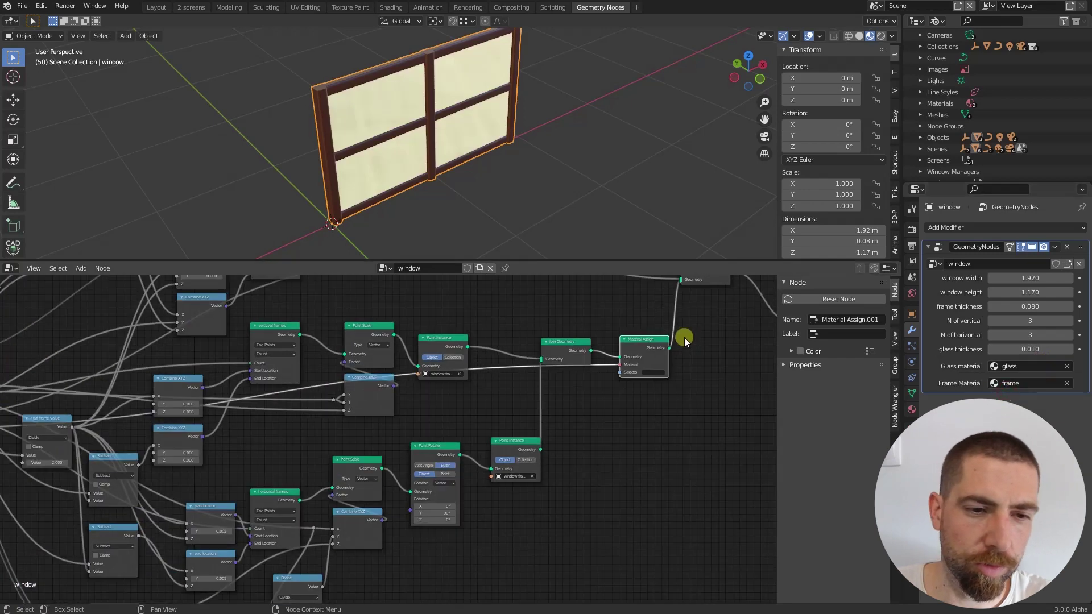
pyautogui.scroll(1, 510, 432)
pyautogui.moveTo(414, 421); pyautogui.dragTo(327, 418, button='middle')
pyautogui.scroll(-1, 327, 418)
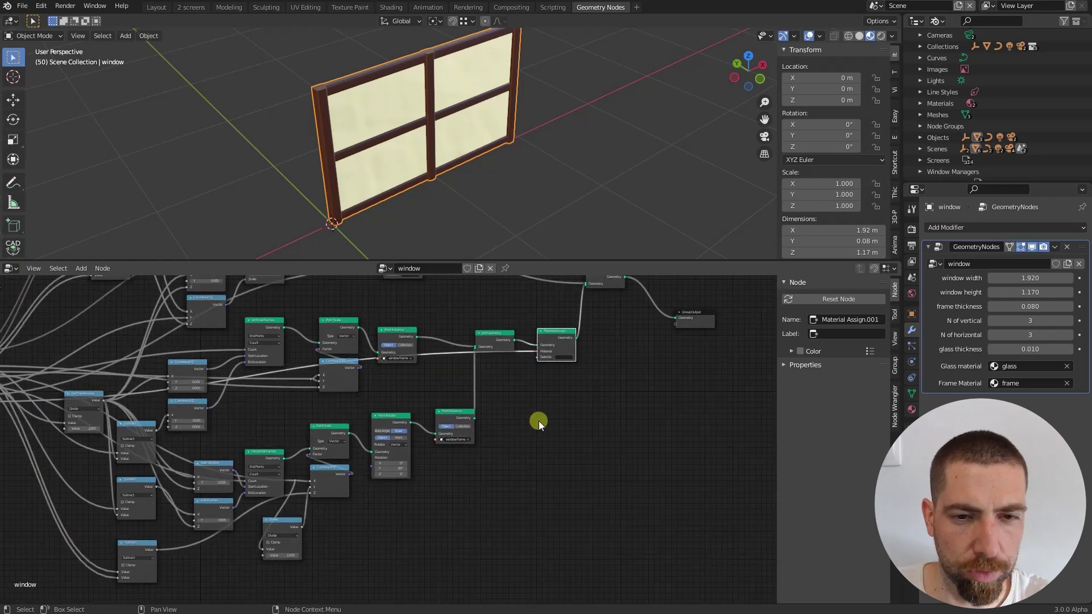
# Add a Mesh Line node beside the frame's Material Assign node and connect its geometry to the Group Output.
pyautogui.scroll(-2, 538, 421)
pyautogui.hotkey('shift', 'a')
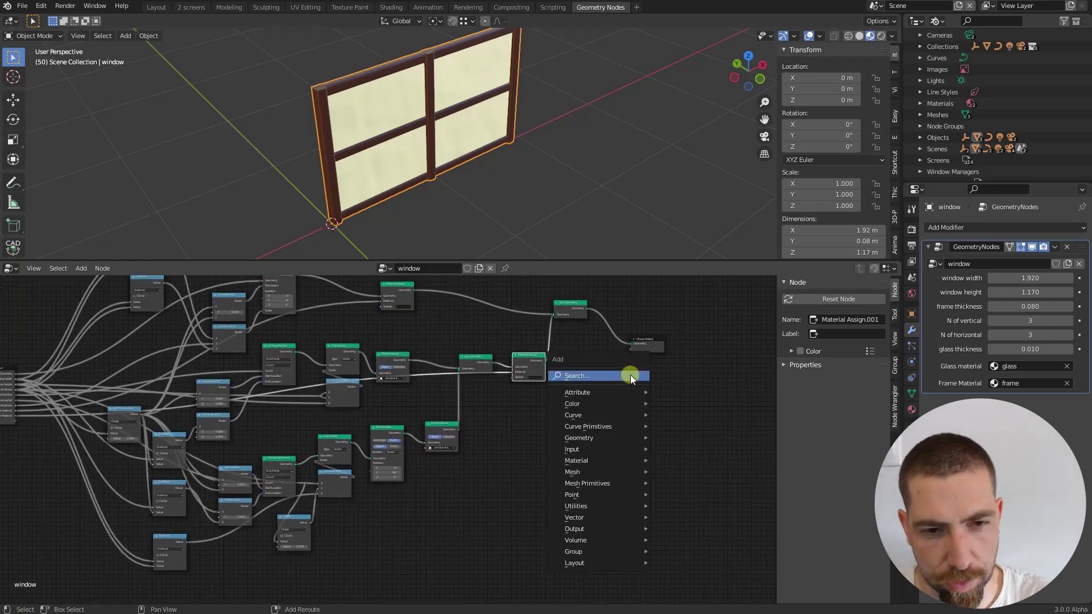
pyautogui.moveTo(622, 471)
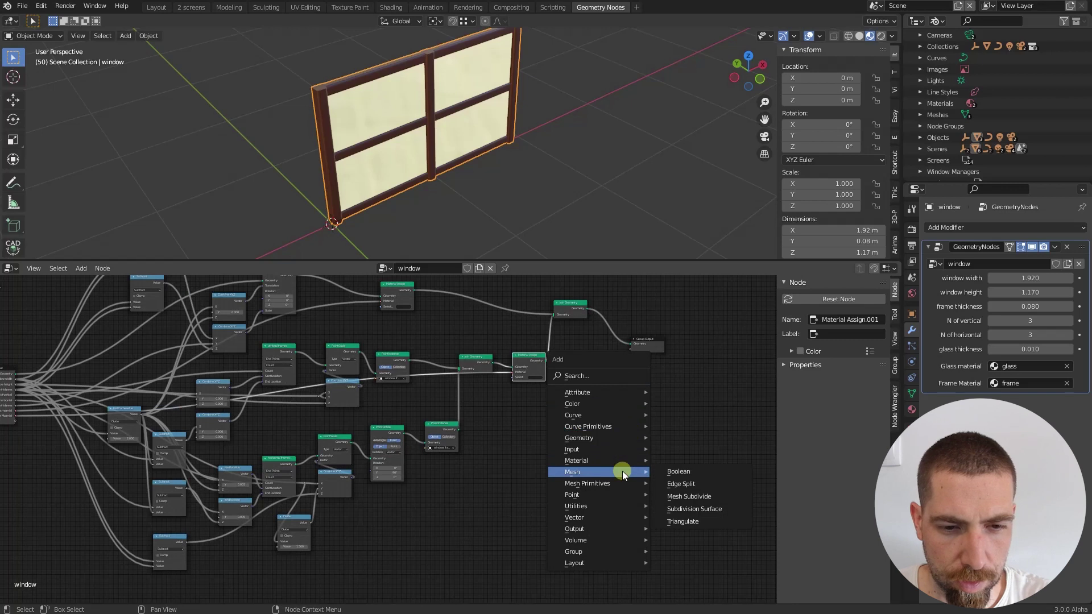
pyautogui.moveTo(603, 451)
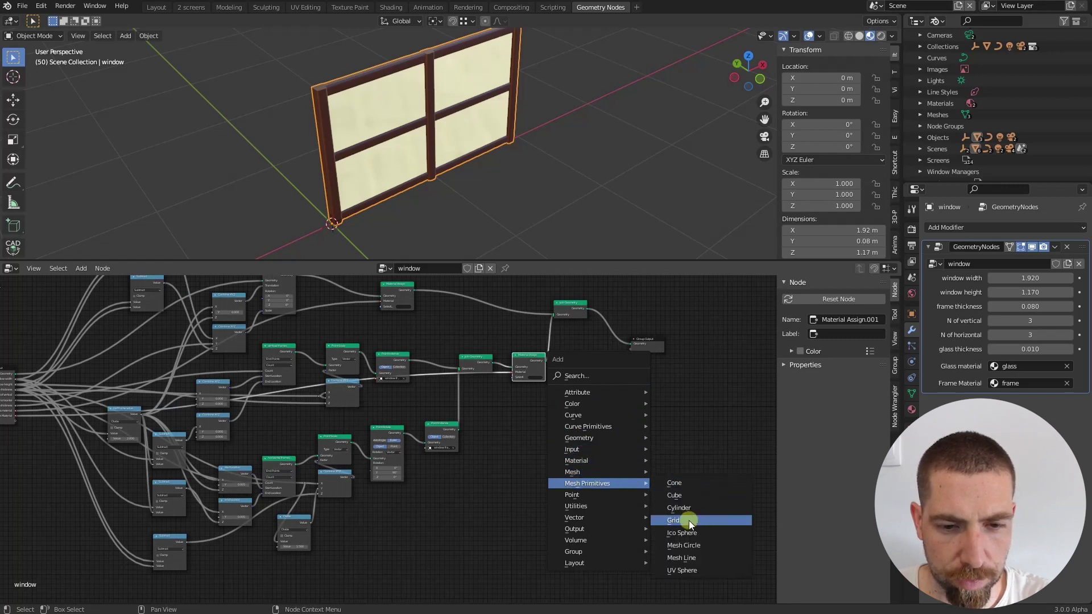
pyautogui.click(695, 557)
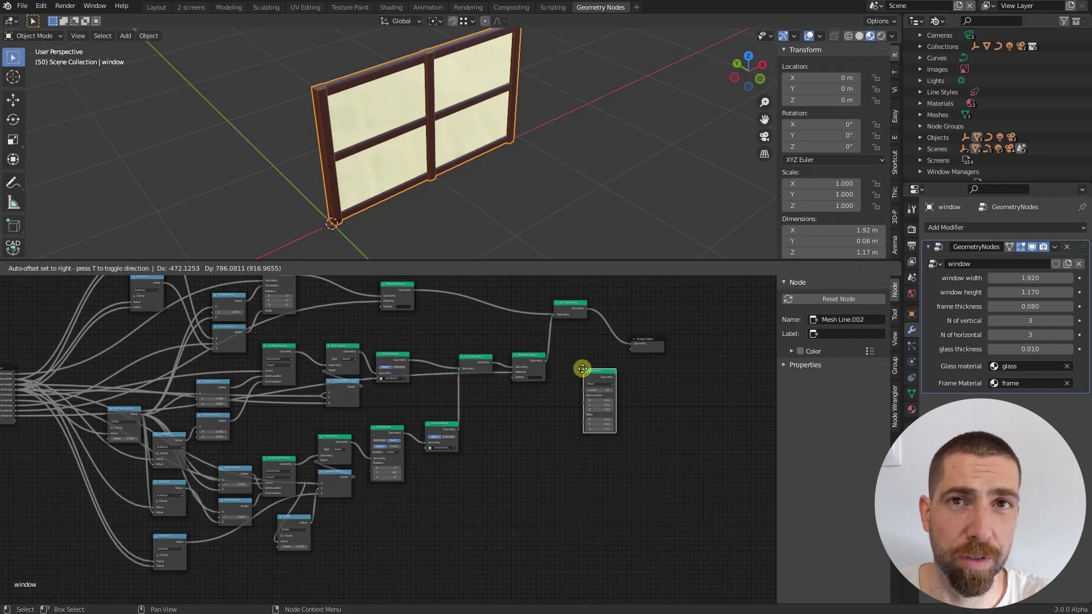
pyautogui.click(582, 368)
pyautogui.scroll(5, 629, 361)
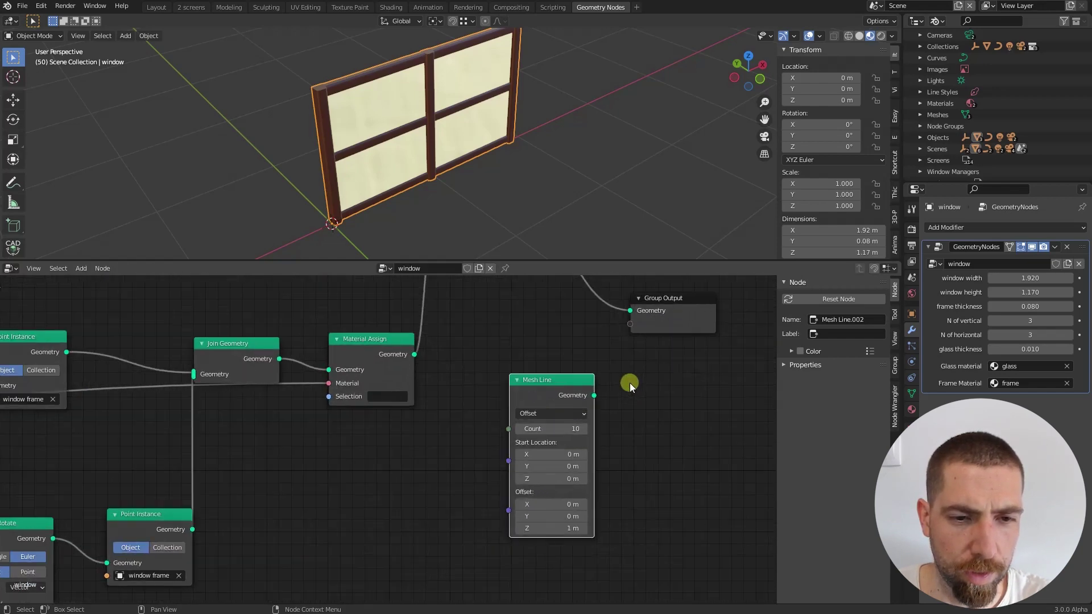
pyautogui.moveTo(589, 454); pyautogui.dragTo(627, 369)
pyautogui.scroll(-4, 627, 370)
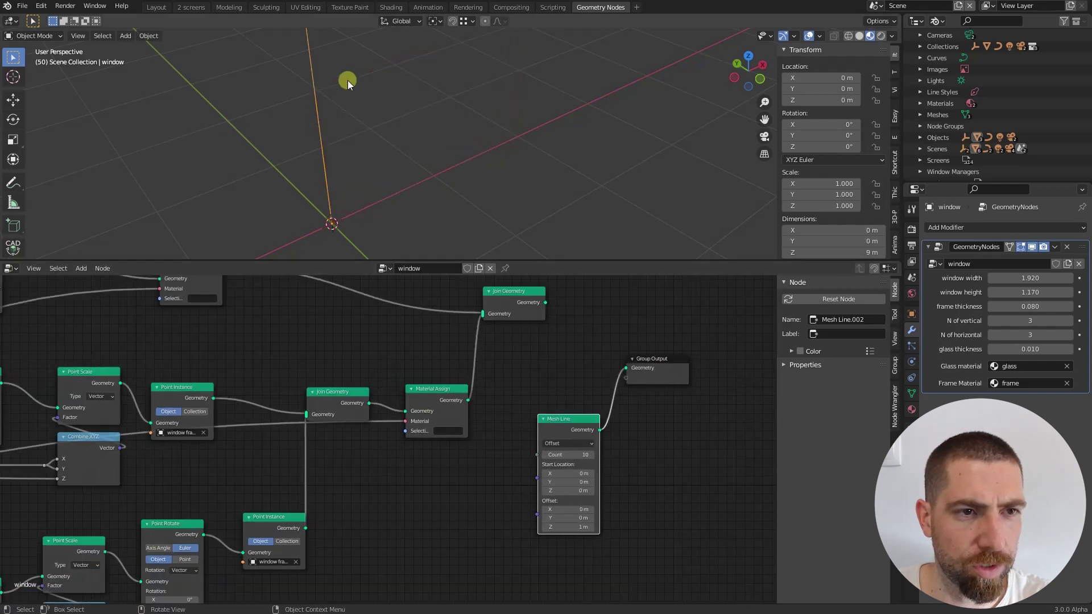
pyautogui.scroll(-5, 347, 81)
pyautogui.scroll(-3, 419, 196)
pyautogui.scroll(3, 370, 104)
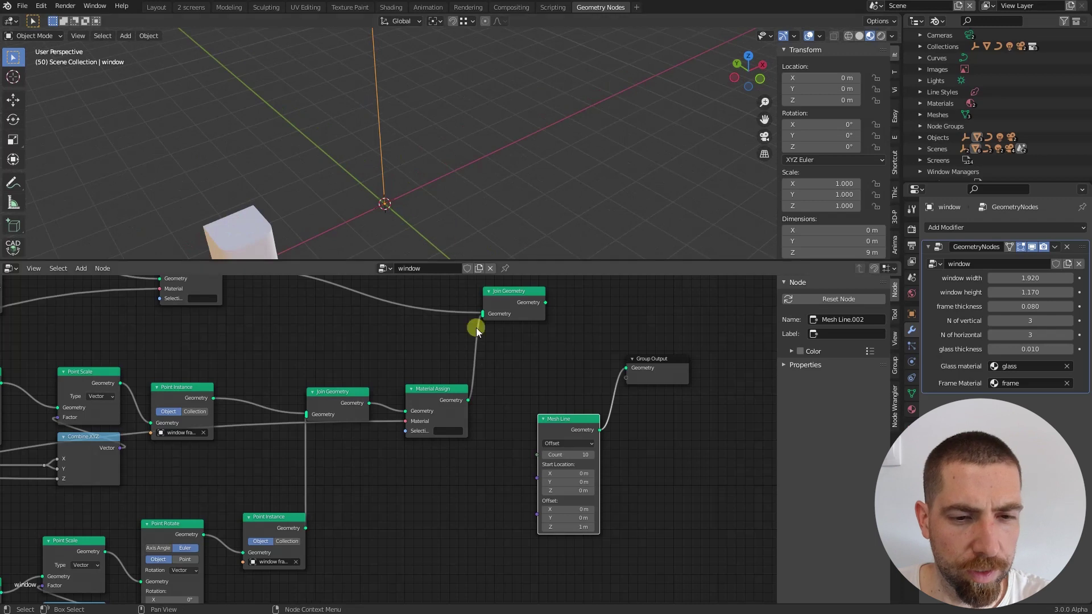
# Try neighbouring count values on the Mesh Line node and set the count back to 10.
pyautogui.click(572, 456)
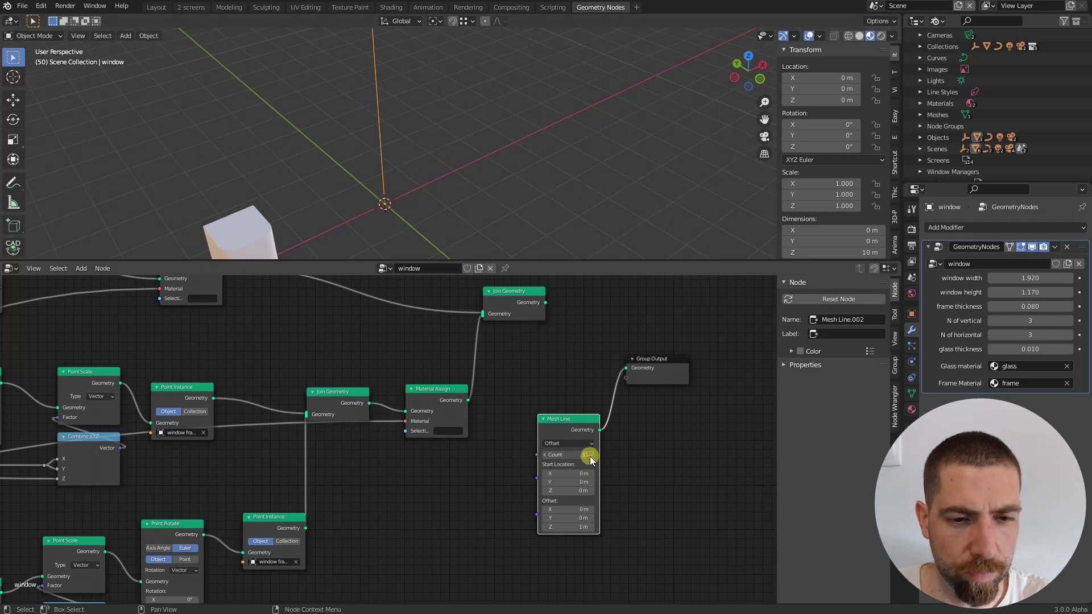
pyautogui.click(590, 457)
pyautogui.click(590, 457)
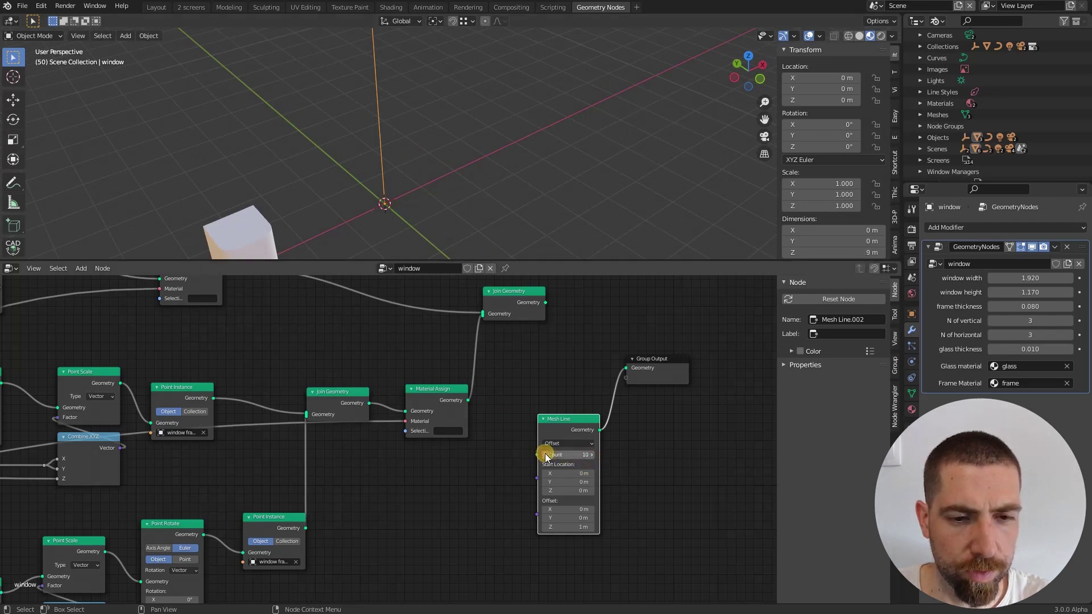
pyautogui.click(545, 455)
pyautogui.click(591, 455)
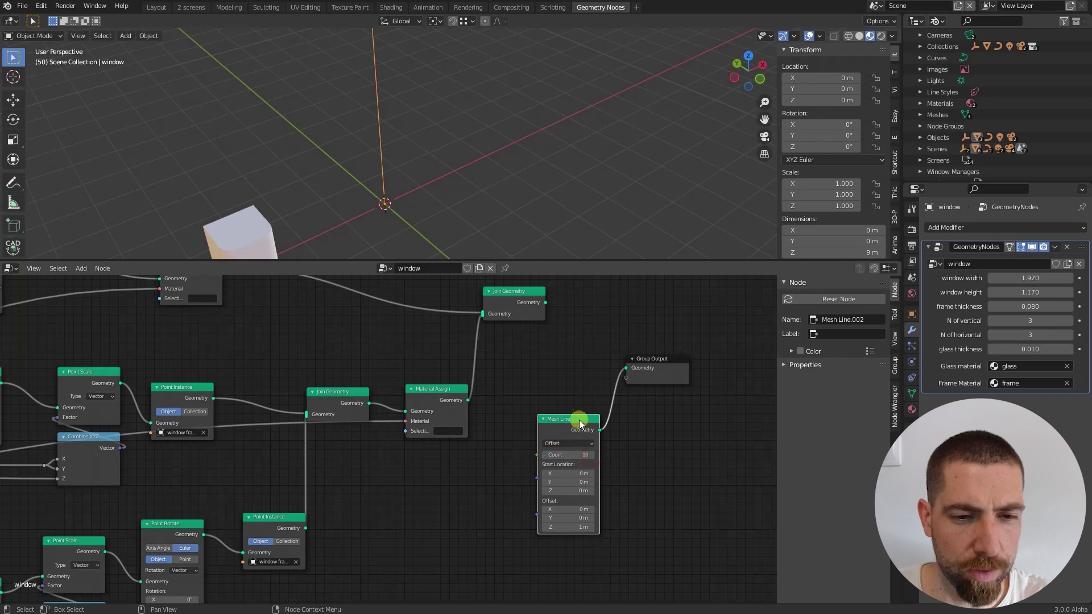
# Space the Mesh Line and Group Output nodes apart, moving the Group Output slightly lower.
pyautogui.moveTo(579, 420); pyautogui.dragTo(569, 419)
pyautogui.moveTo(656, 360); pyautogui.dragTo(653, 408)
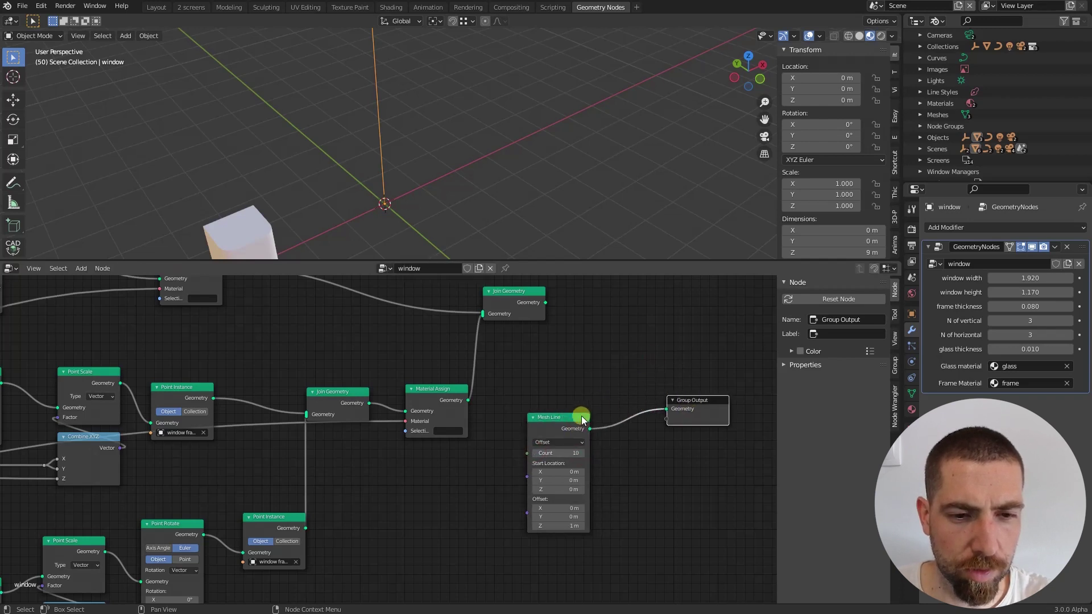
pyautogui.moveTo(581, 420); pyautogui.dragTo(578, 380)
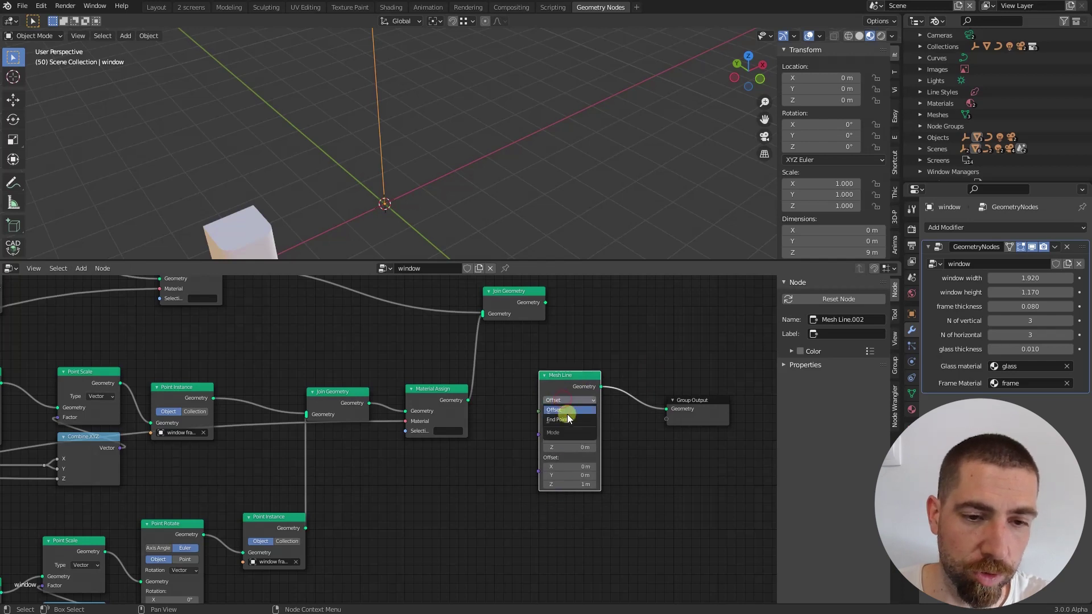
# Switch the Mesh Line node's mode from Offset to End Points.
pyautogui.click(561, 420)
pyautogui.scroll(1, 569, 444)
pyautogui.scroll(1, 571, 451)
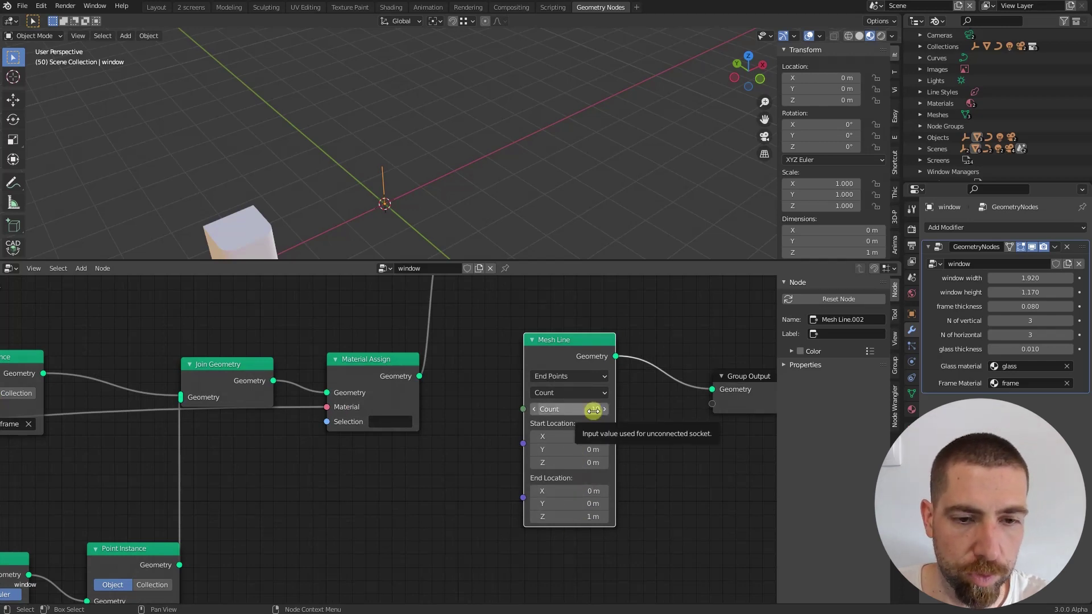
# Make room after the Mesh Line node and insert a Point Instance node on its link to the Group Output.
pyautogui.moveTo(580, 340); pyautogui.dragTo(525, 347)
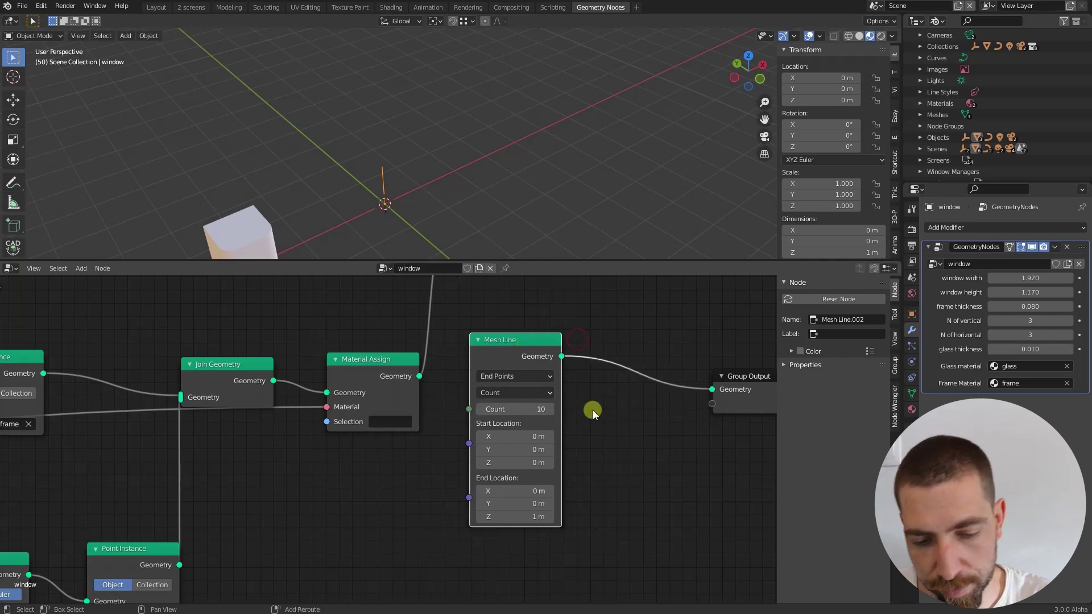
pyautogui.hotkey('shift', 'a')
pyautogui.moveTo(590, 422)
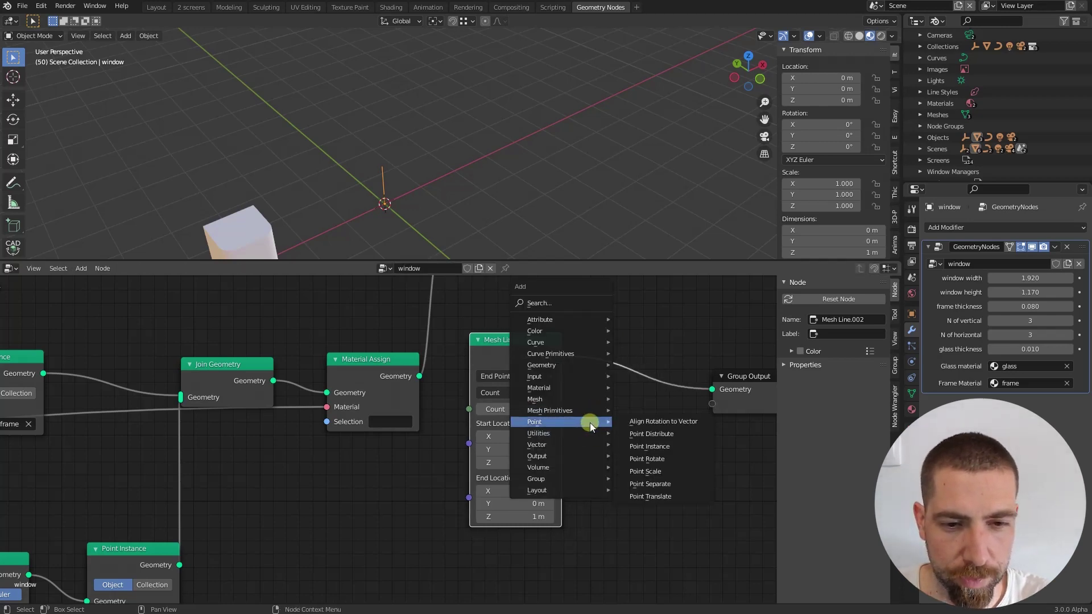
pyautogui.click(667, 433)
pyautogui.click(597, 345)
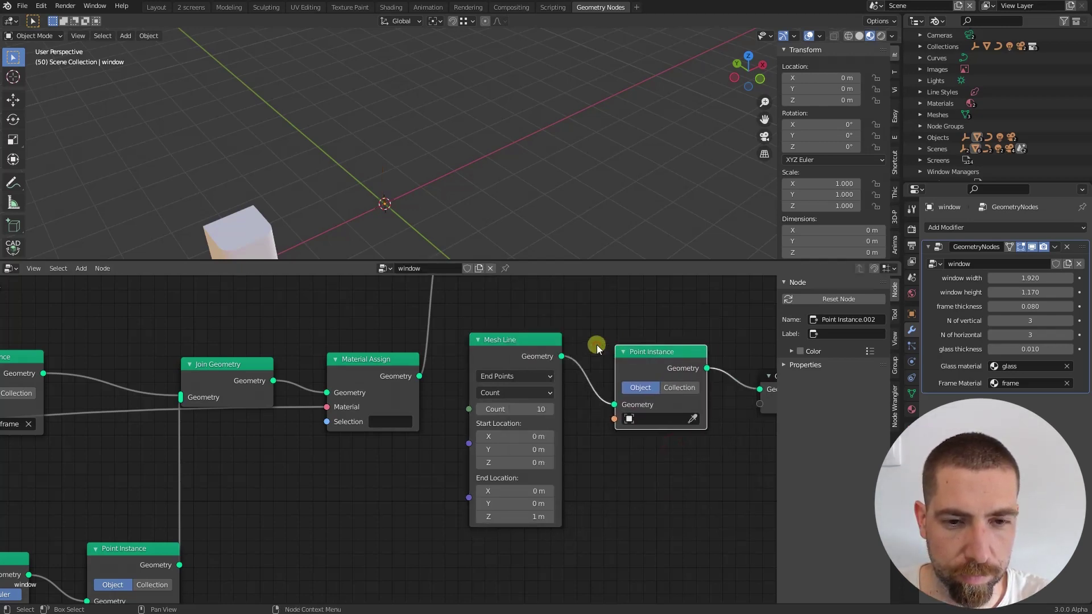
# Set Empty as the instanced object of the new Point Instance node and inspect the instances from the side.
pyautogui.scroll(1, 699, 421)
pyautogui.scroll(1, 699, 419)
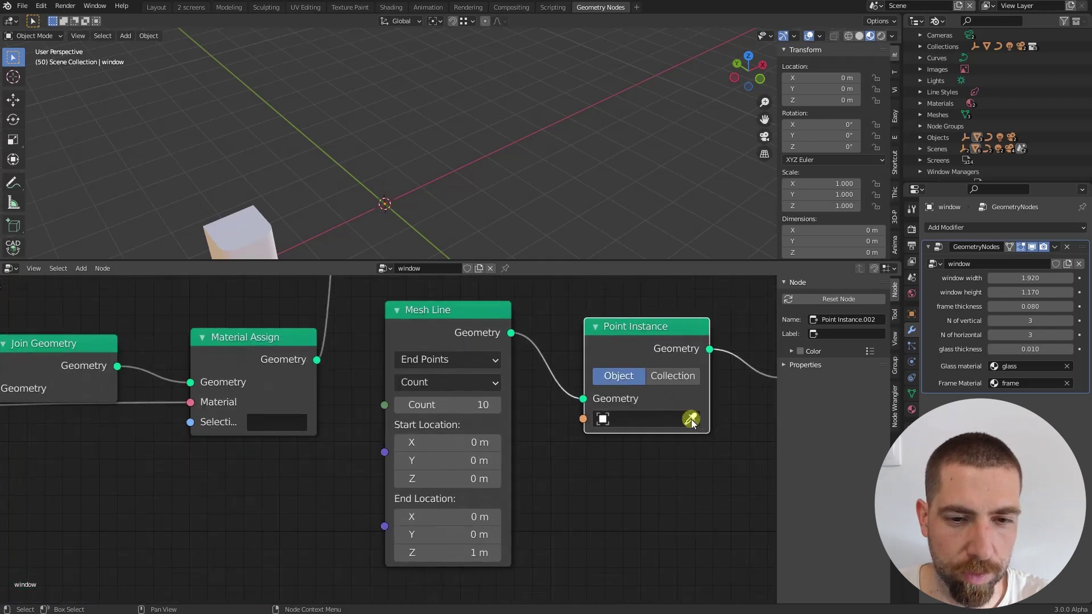
pyautogui.click(660, 419)
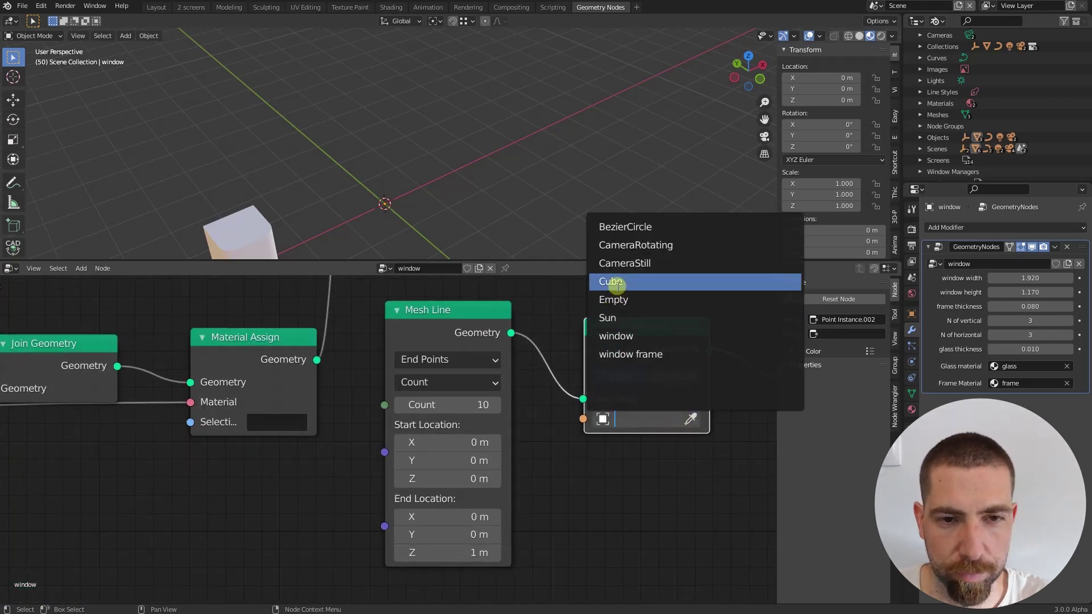
pyautogui.click(624, 301)
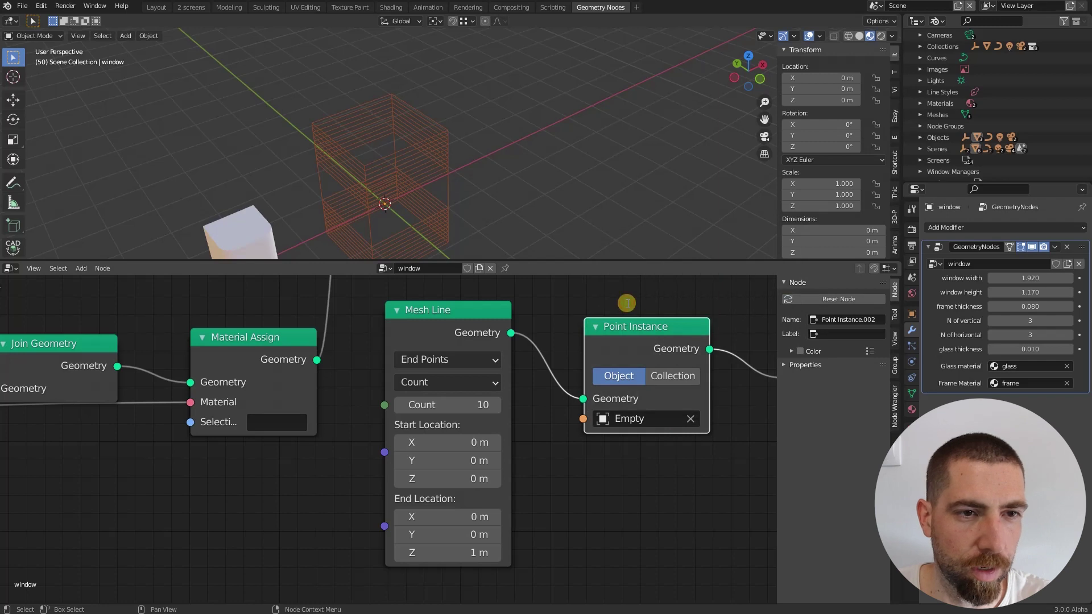
pyautogui.moveTo(411, 214); pyautogui.dragTo(409, 161, button='middle')
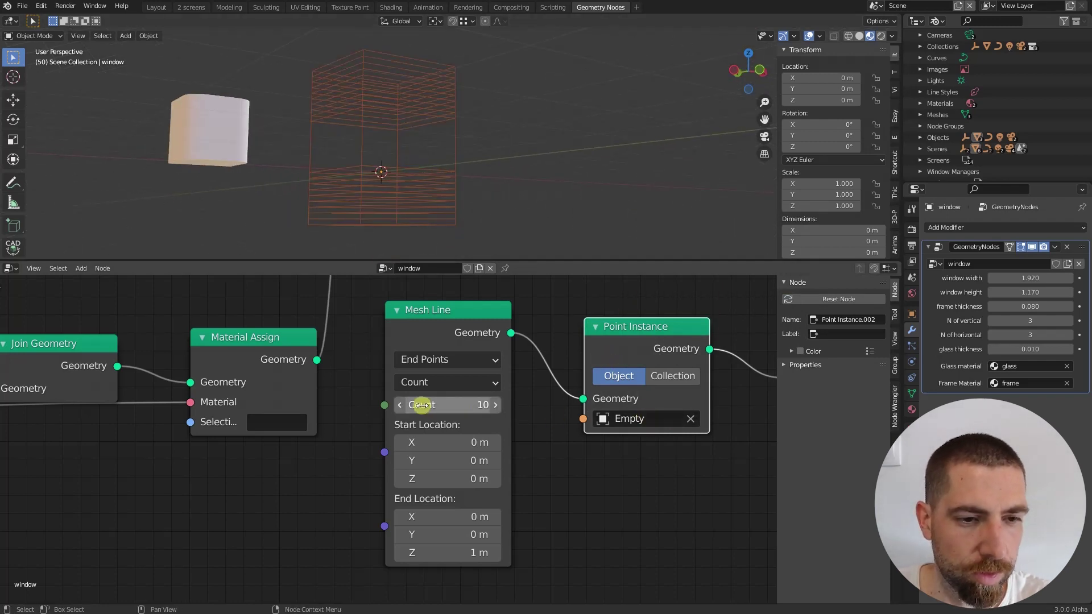
# Reduce the Mesh Line's count step by step to 1.
pyautogui.click(400, 404)
pyautogui.click(400, 404)
pyautogui.click(400, 404)
pyautogui.click(400, 404)
pyautogui.click(400, 404)
pyautogui.click(400, 405)
pyautogui.click(399, 405)
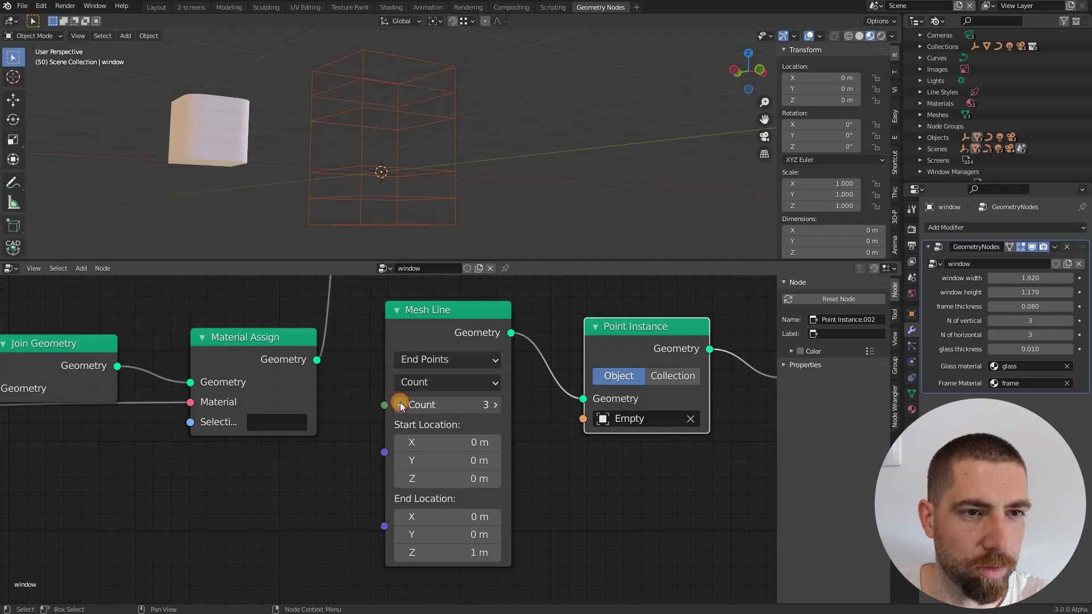
pyautogui.click(400, 405)
pyautogui.click(400, 405)
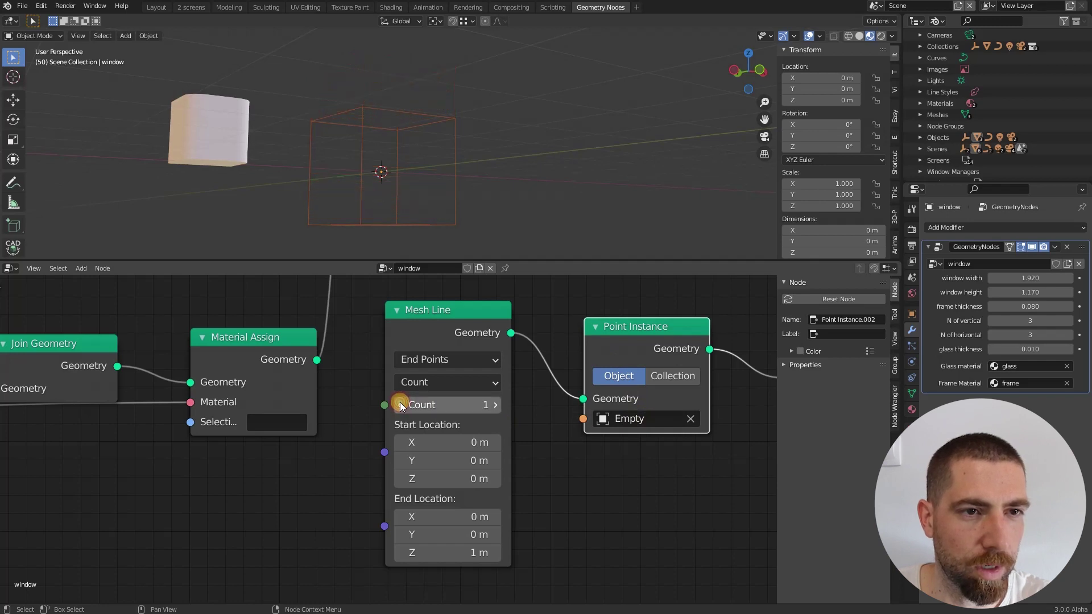
# Raise the Mesh Line's count to 6.
pyautogui.click(496, 404)
pyautogui.click(496, 405)
pyautogui.click(496, 405)
pyautogui.click(496, 405)
# Set the Mesh Line's end location Z to about 17.3 m and inspect the spread-out instances in the viewport.
pyautogui.scroll(-1, 610, 473)
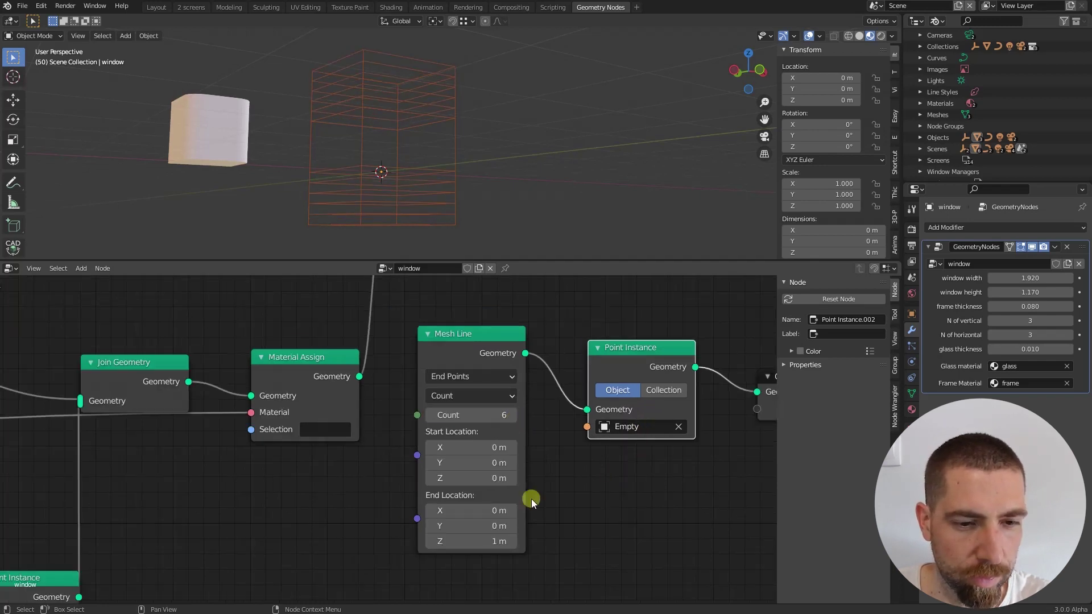
pyautogui.moveTo(466, 545); pyautogui.dragTo(562, 538)
pyautogui.scroll(-8, 504, 522)
pyautogui.scroll(-2, 463, 200)
pyautogui.scroll(-6, 463, 200)
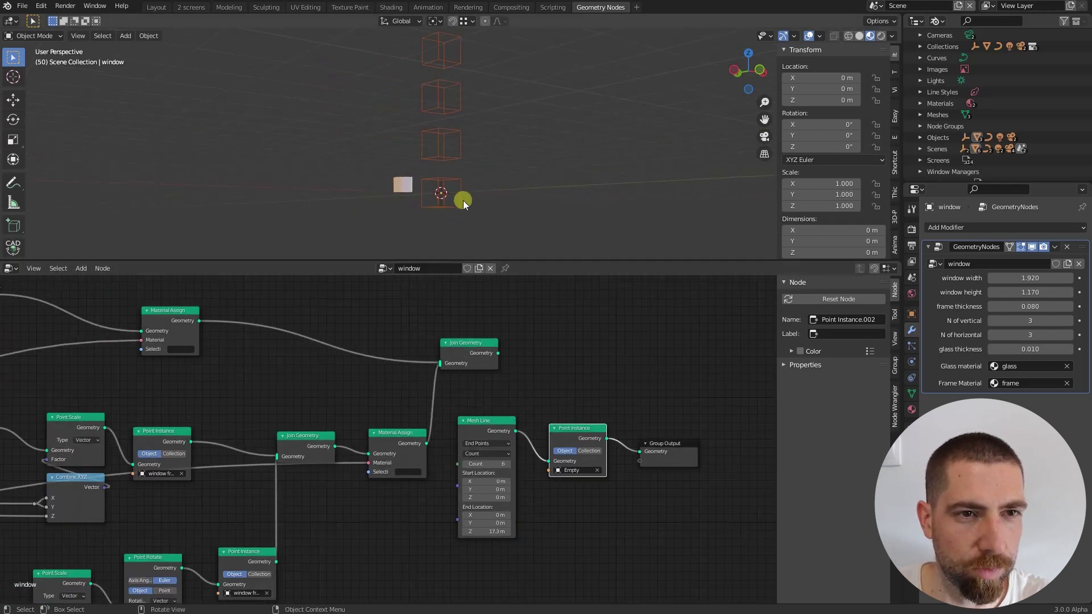
pyautogui.moveTo(497, 135); pyautogui.dragTo(491, 172, button='middle')
pyautogui.scroll(-6, 491, 172)
pyautogui.scroll(2, 490, 172)
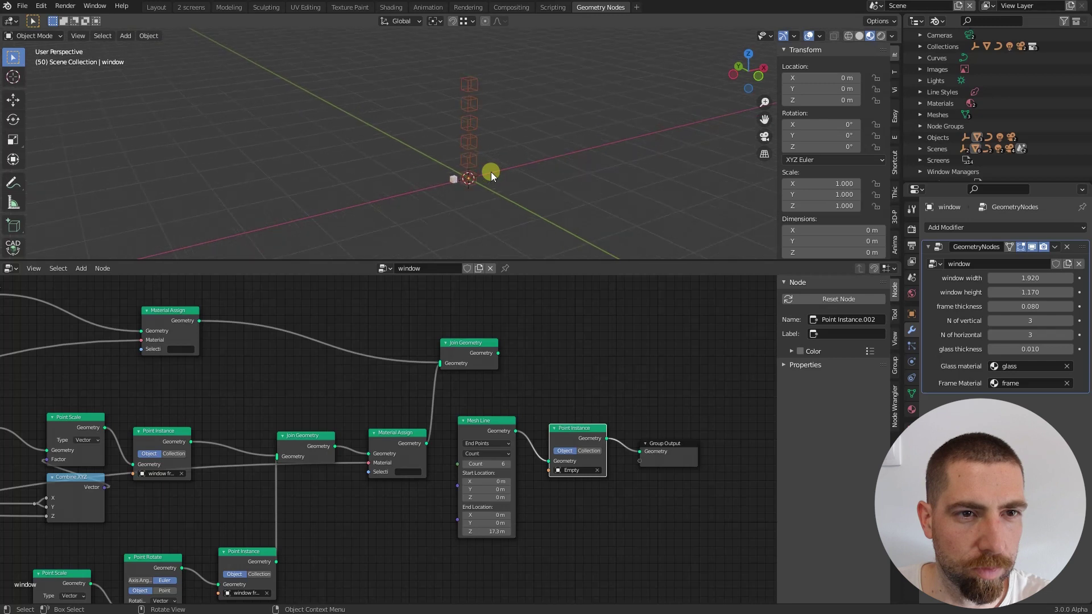
pyautogui.scroll(1, 480, 128)
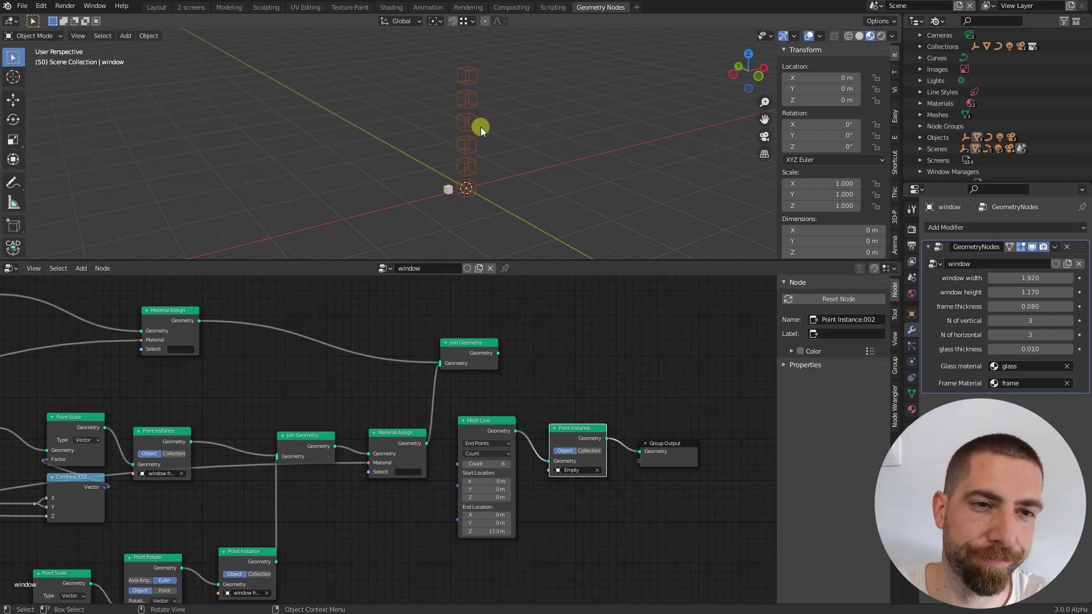
pyautogui.moveTo(494, 195); pyautogui.dragTo(472, 197, button='middle')
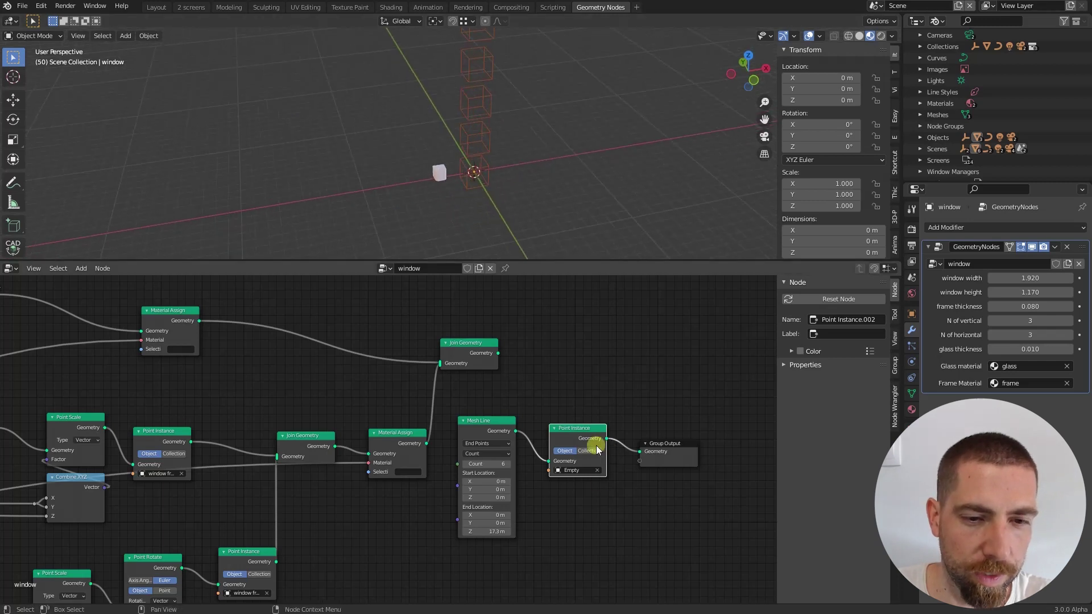
# Reconnect the final Join Geometry node to the Group Output and delete the demonstration Mesh Line and Point Instance nodes.
pyautogui.scroll(1, 548, 460)
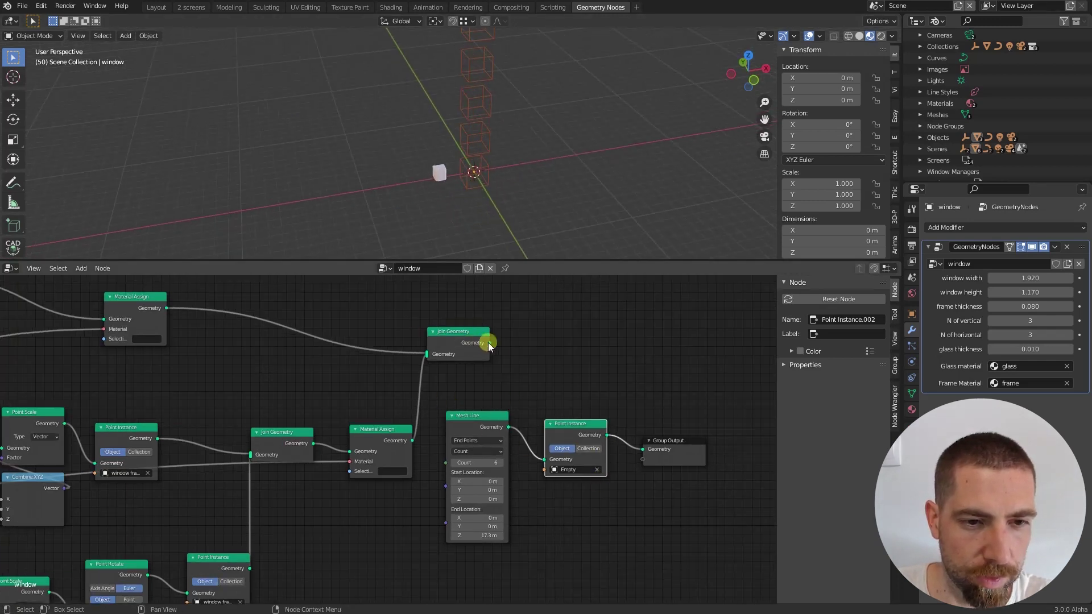
pyautogui.moveTo(488, 342); pyautogui.dragTo(645, 457)
pyautogui.moveTo(551, 405); pyautogui.dragTo(495, 489)
pyautogui.press('x')
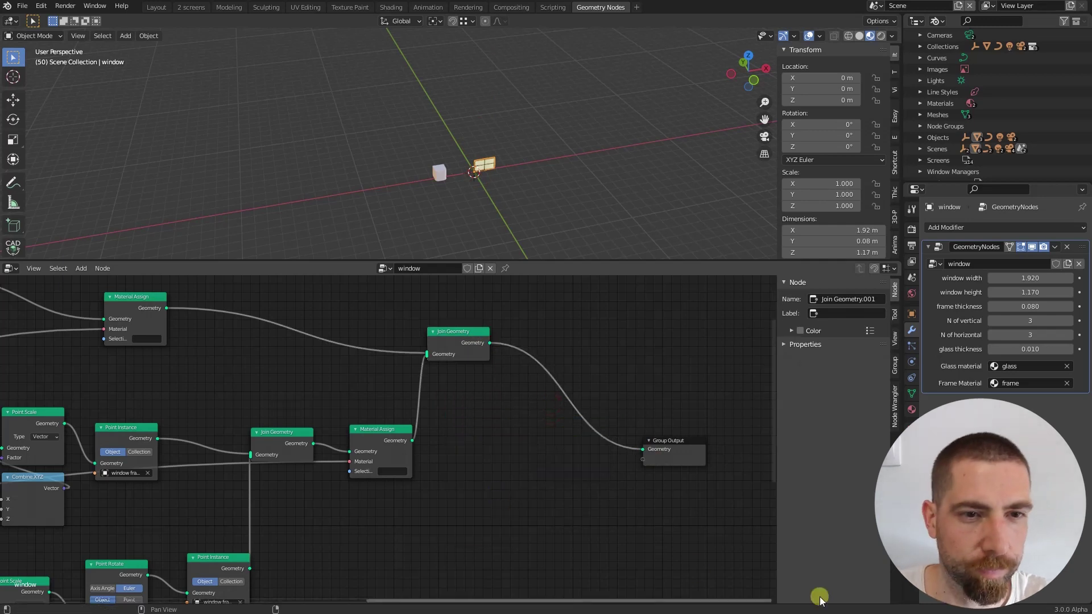
# Show the window object in Edit Mode and examine its original mesh against the geometry generated by the node tree.
pyautogui.scroll(-8, 666, 407)
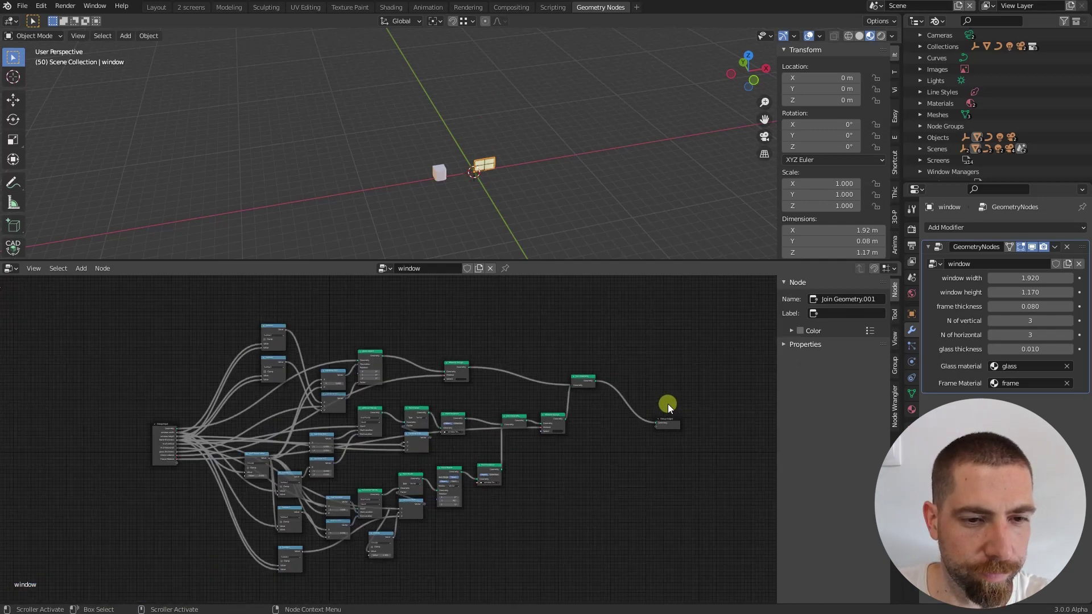
pyautogui.scroll(8, 478, 163)
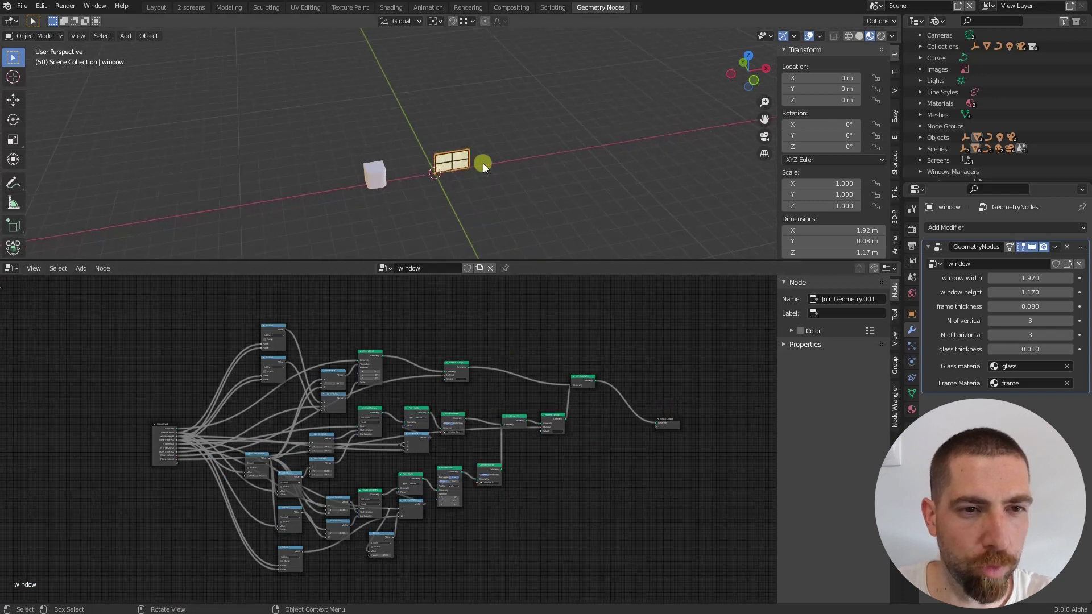
pyautogui.scroll(-5, 491, 193)
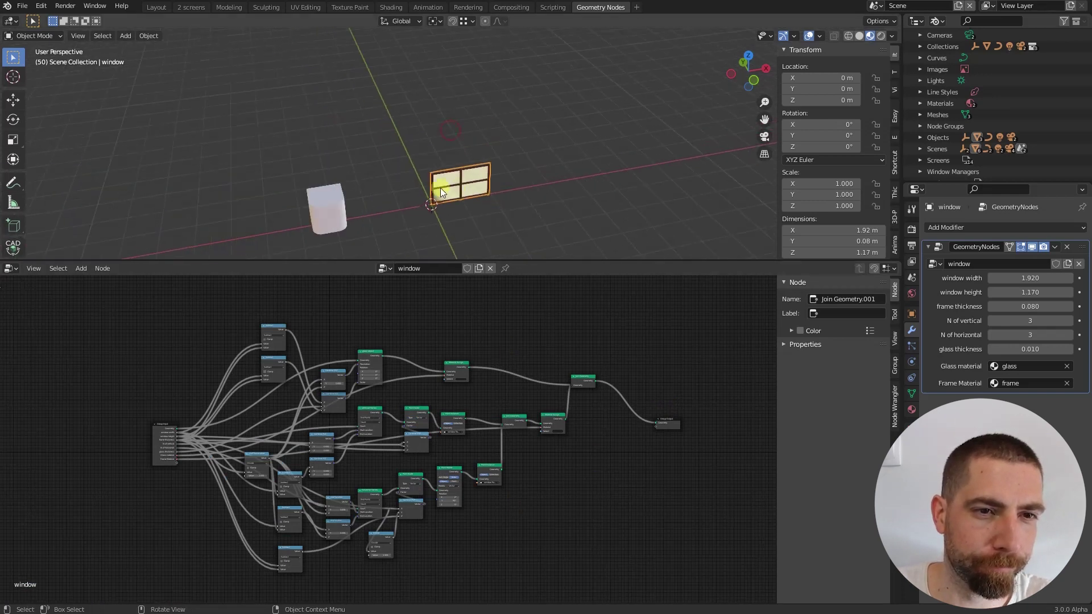
pyautogui.scroll(5, 440, 188)
pyautogui.moveTo(449, 185); pyautogui.dragTo(433, 152, button='middle')
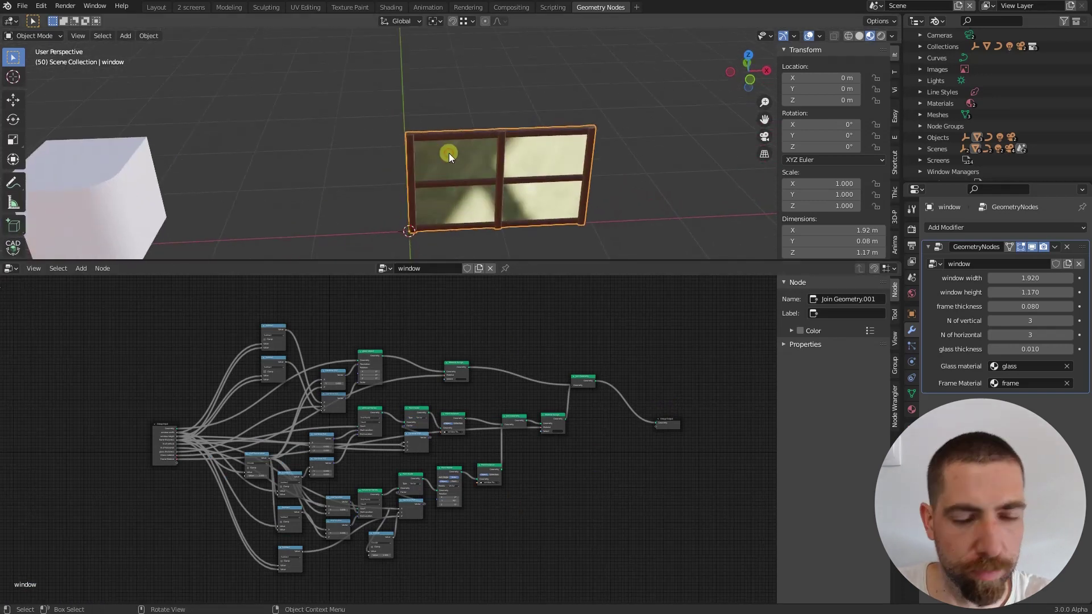
pyautogui.press('Tab')
pyautogui.moveTo(449, 152); pyautogui.dragTo(487, 180, button='middle')
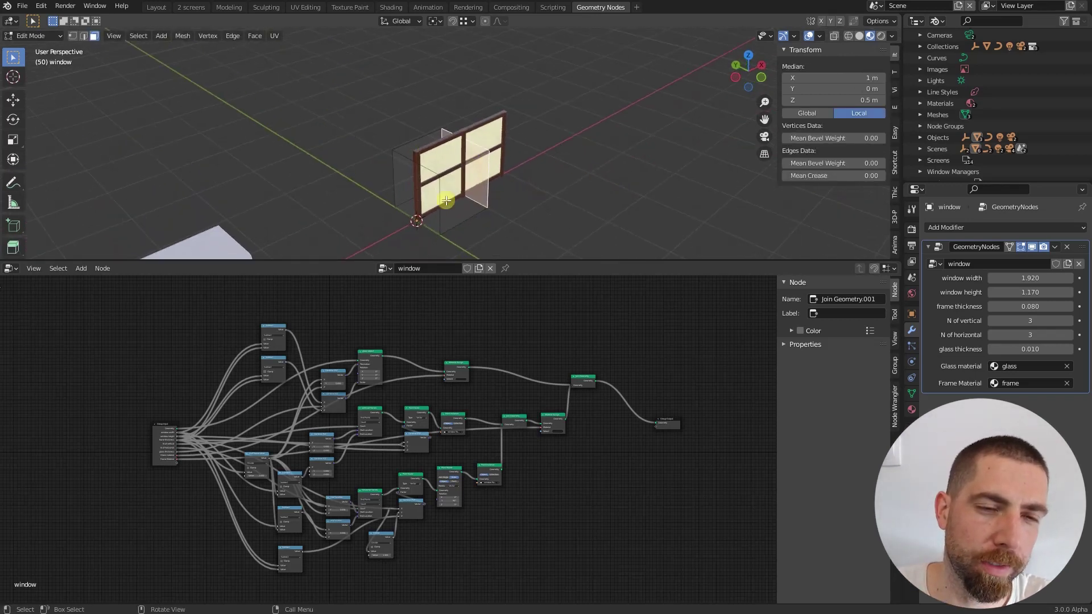
pyautogui.scroll(3, 446, 200)
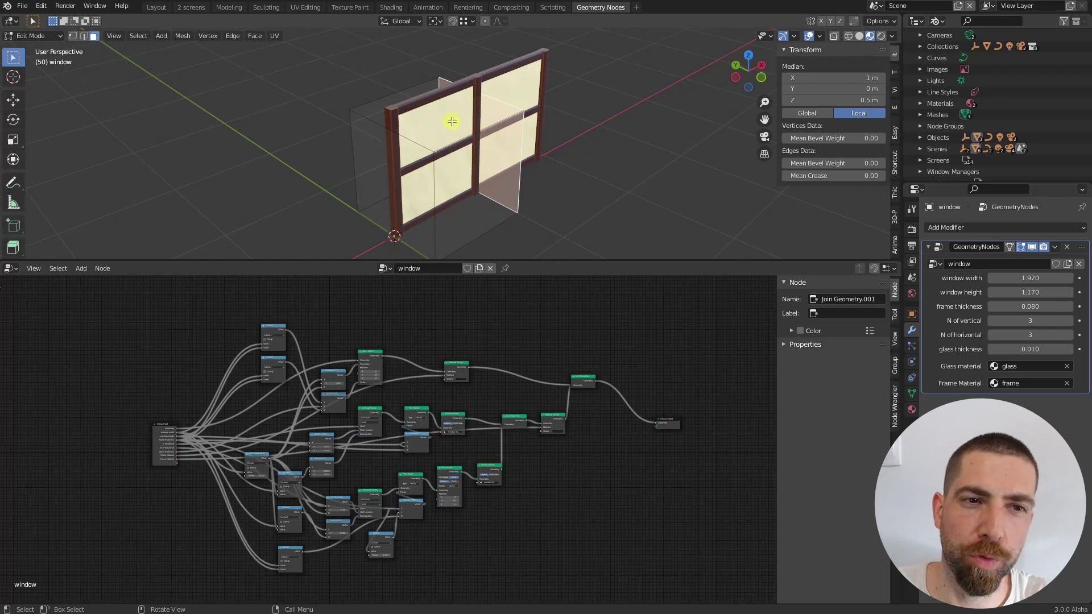
# Examine the glass object Transform node and the Combine XYZ nodes that feed its translation and scale.
pyautogui.scroll(2, 500, 99)
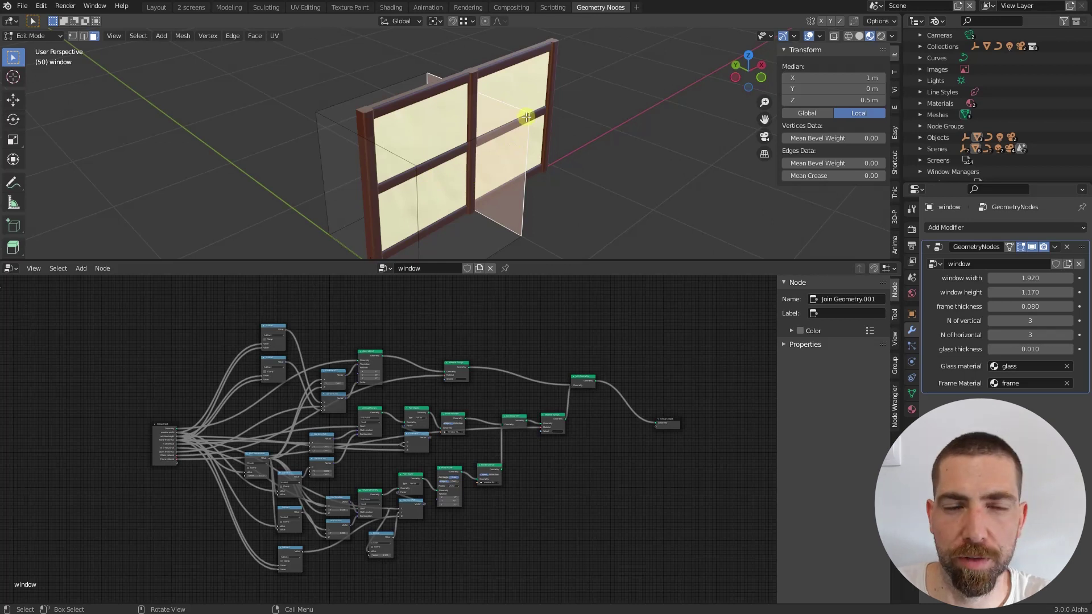
pyautogui.scroll(4, 254, 347)
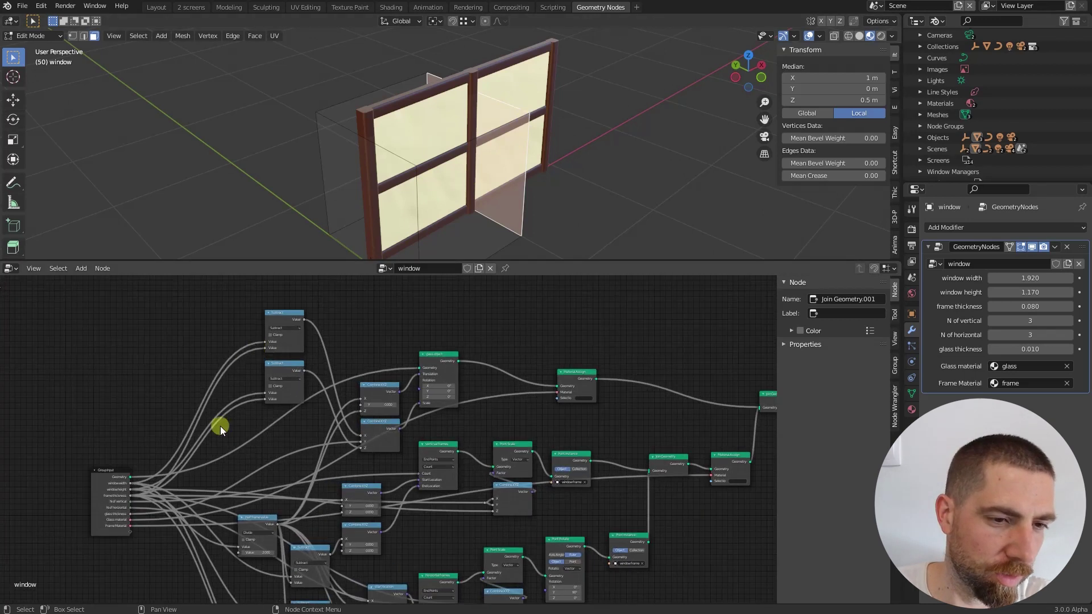
pyautogui.click(507, 325)
pyautogui.scroll(2, 507, 336)
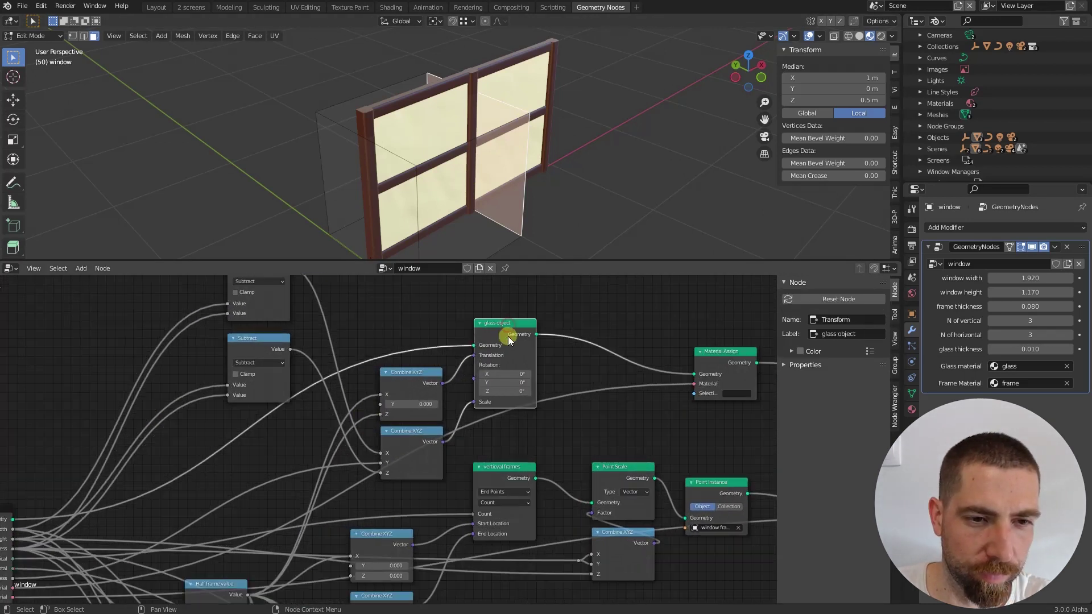
pyautogui.moveTo(508, 350); pyautogui.dragTo(523, 352, button='middle')
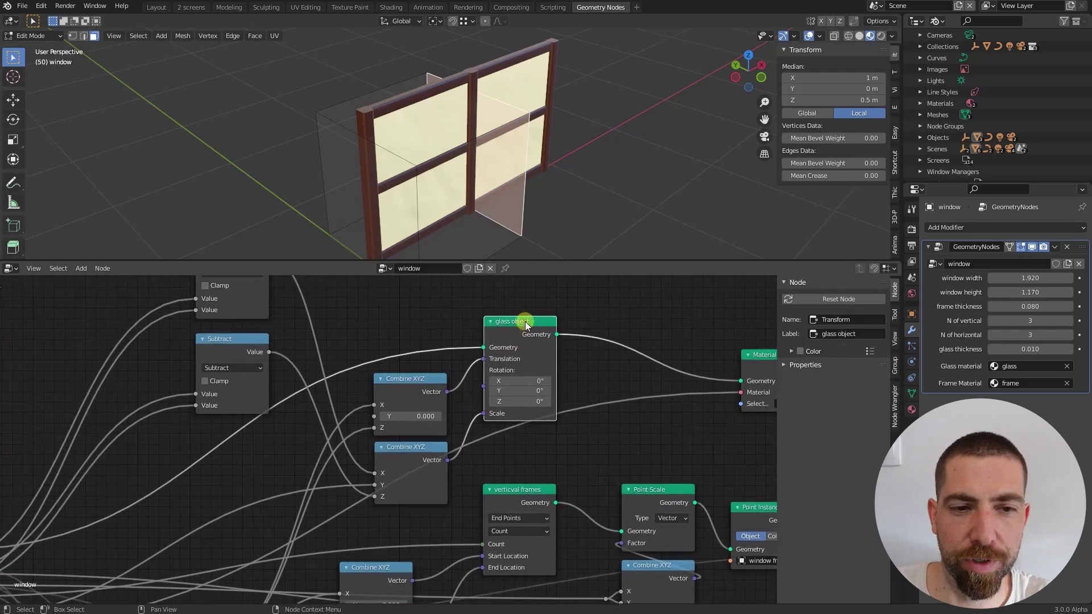
pyautogui.scroll(2, 526, 325)
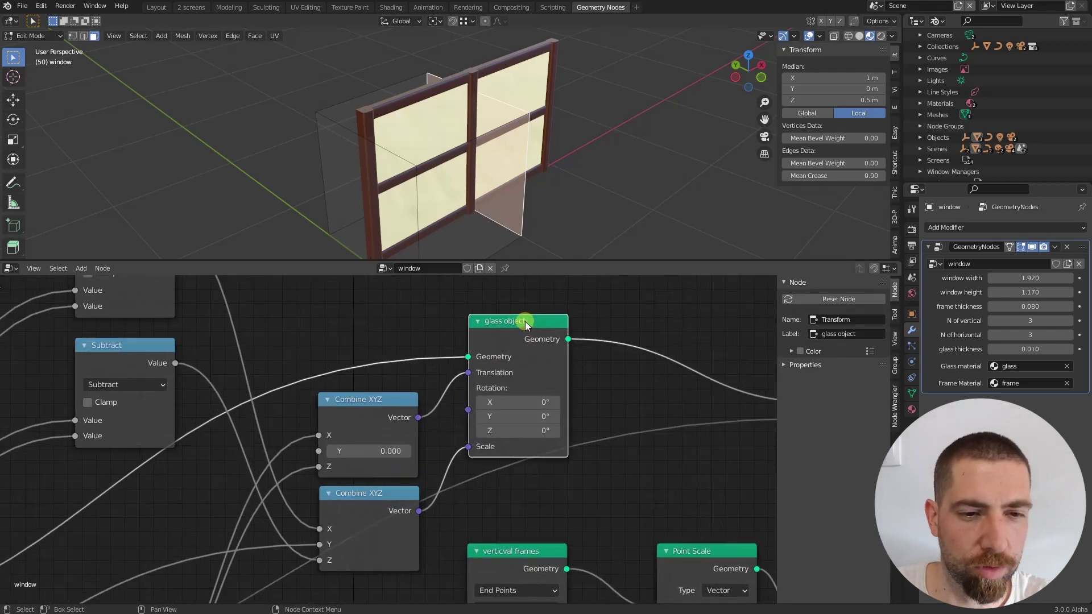
pyautogui.scroll(-2, 522, 380)
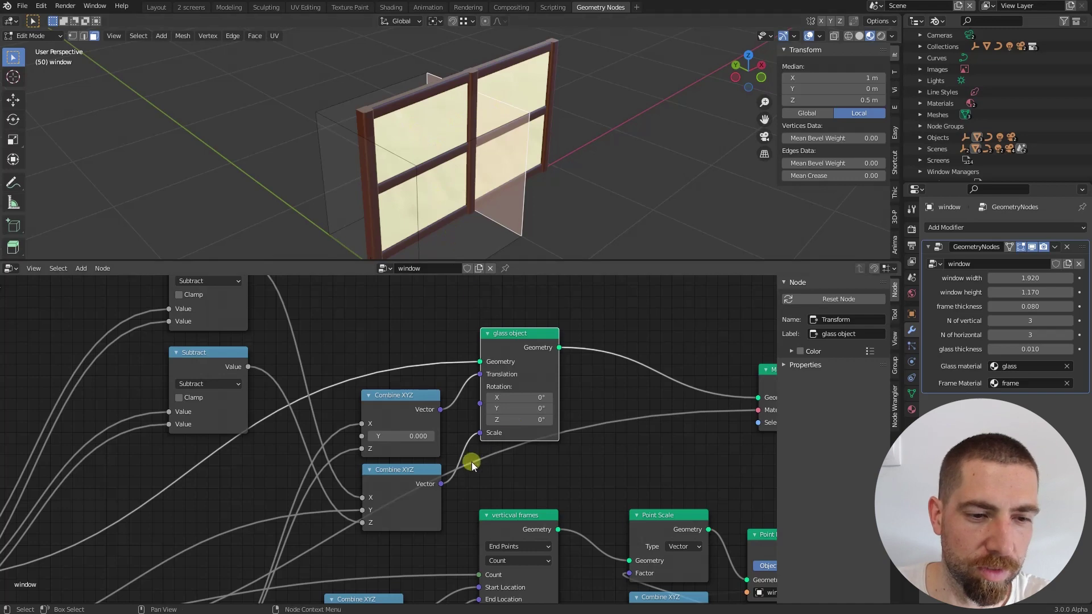
# Trace the Group Input's links through the Subtract and Combine XYZ nodes to the glass object node.
pyautogui.moveTo(497, 480); pyautogui.dragTo(585, 408, button='middle')
pyautogui.scroll(-3, 585, 408)
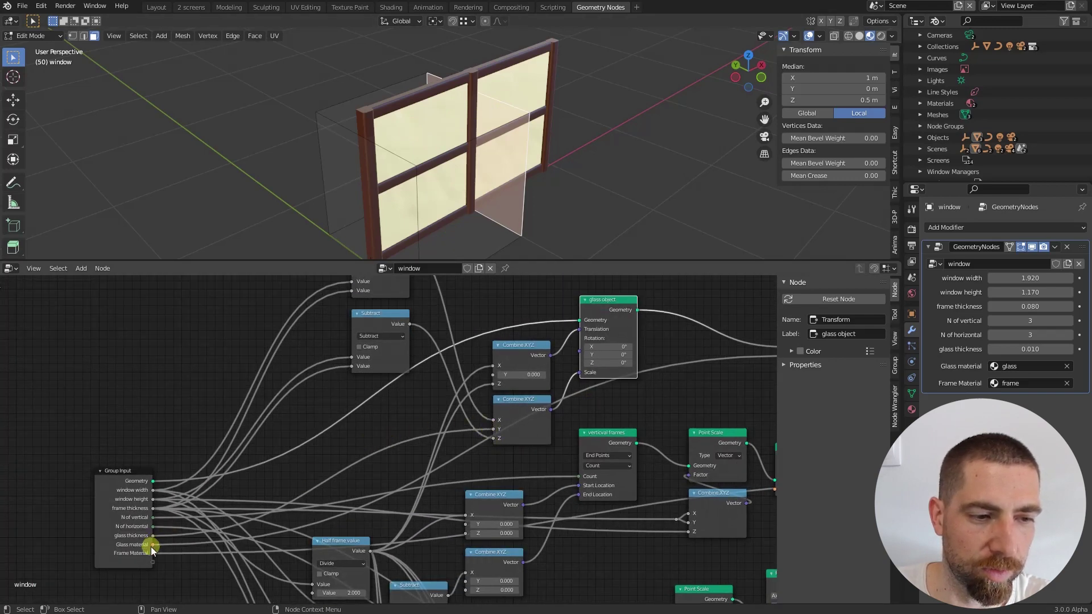
pyautogui.moveTo(153, 537)
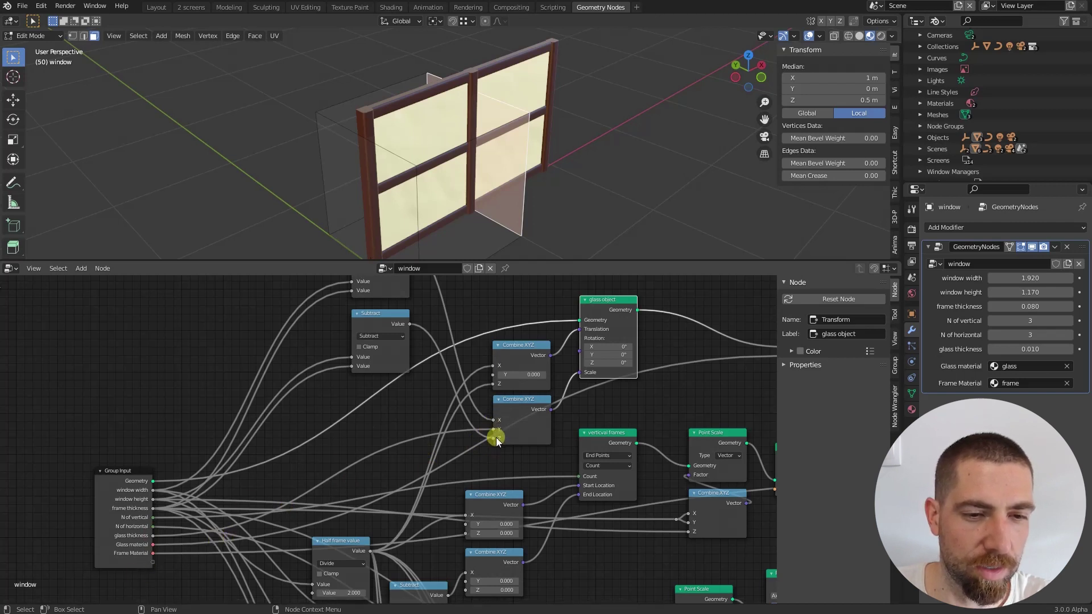
pyautogui.scroll(-1, 496, 441)
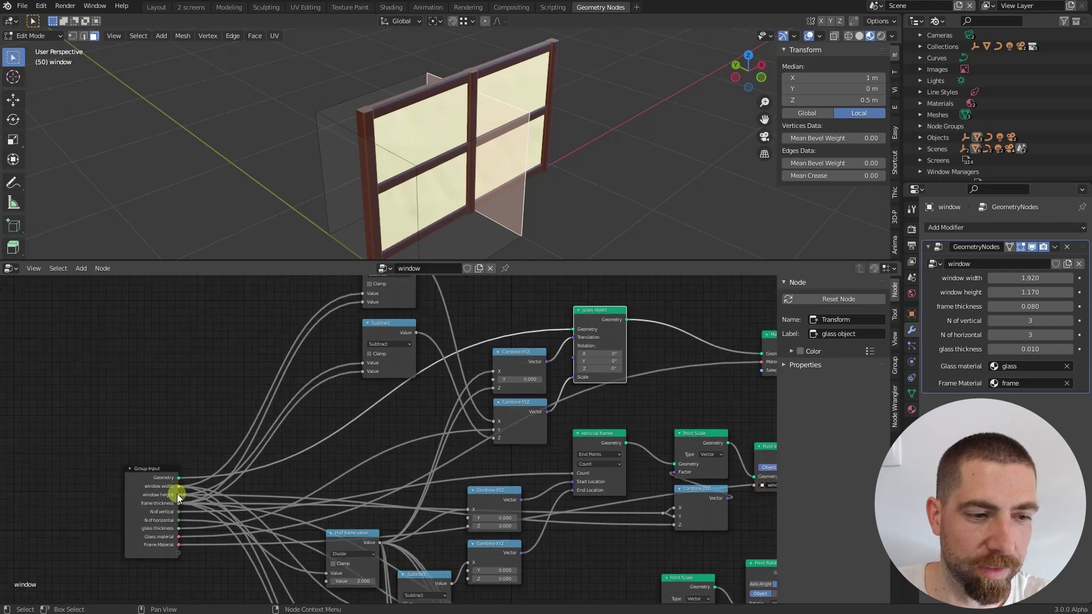
pyautogui.scroll(3, 393, 455)
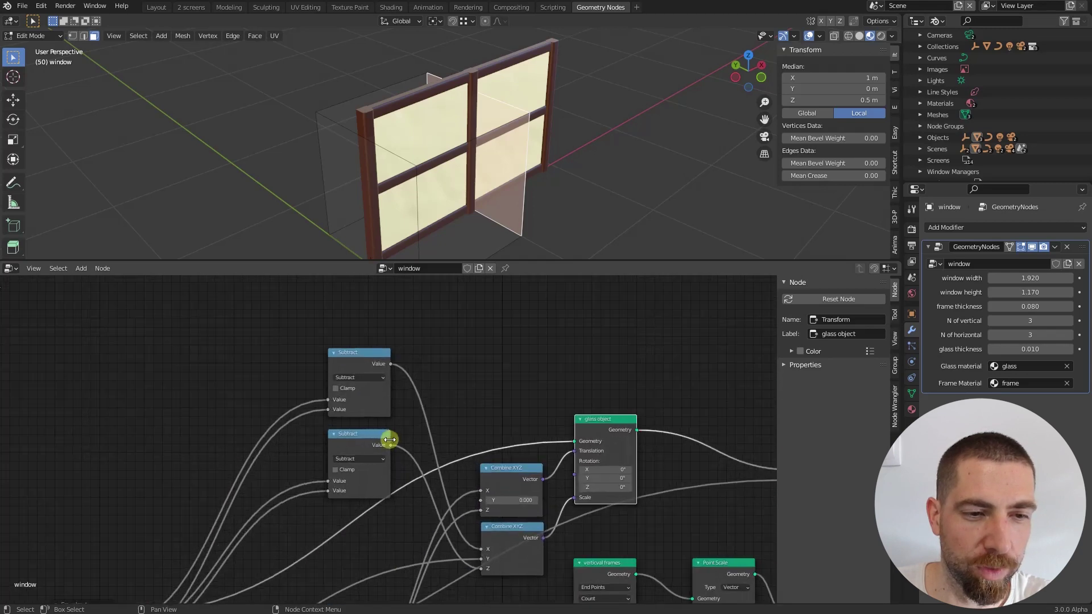
pyautogui.scroll(-3, 427, 380)
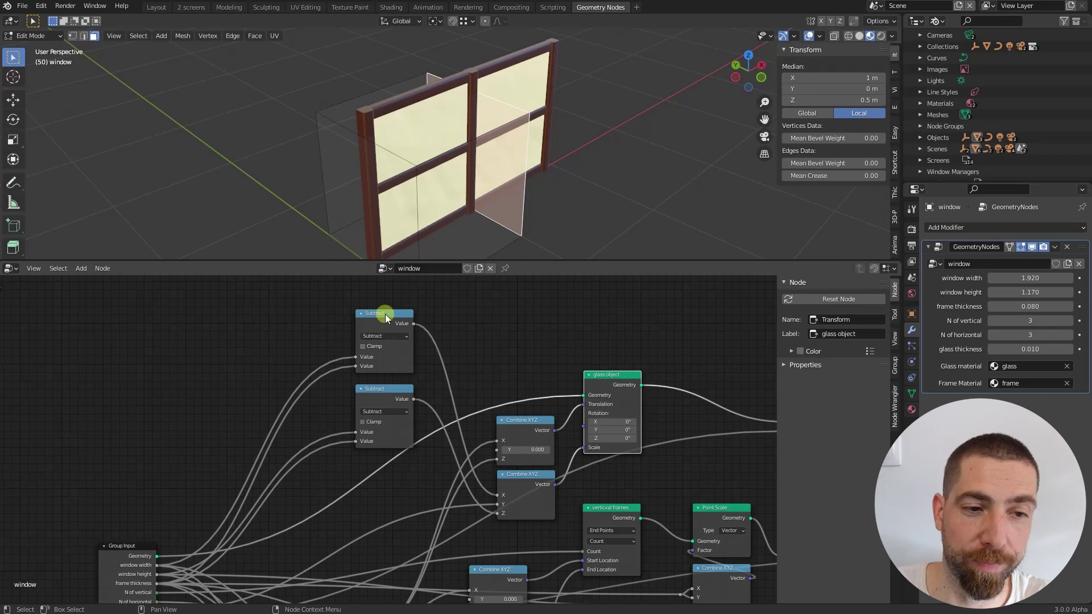
# Move the topmost Subtract node slightly upward, away from the Subtract node beneath it.
pyautogui.moveTo(384, 314); pyautogui.dragTo(387, 303)
pyautogui.moveTo(445, 324); pyautogui.dragTo(471, 326, button='middle')
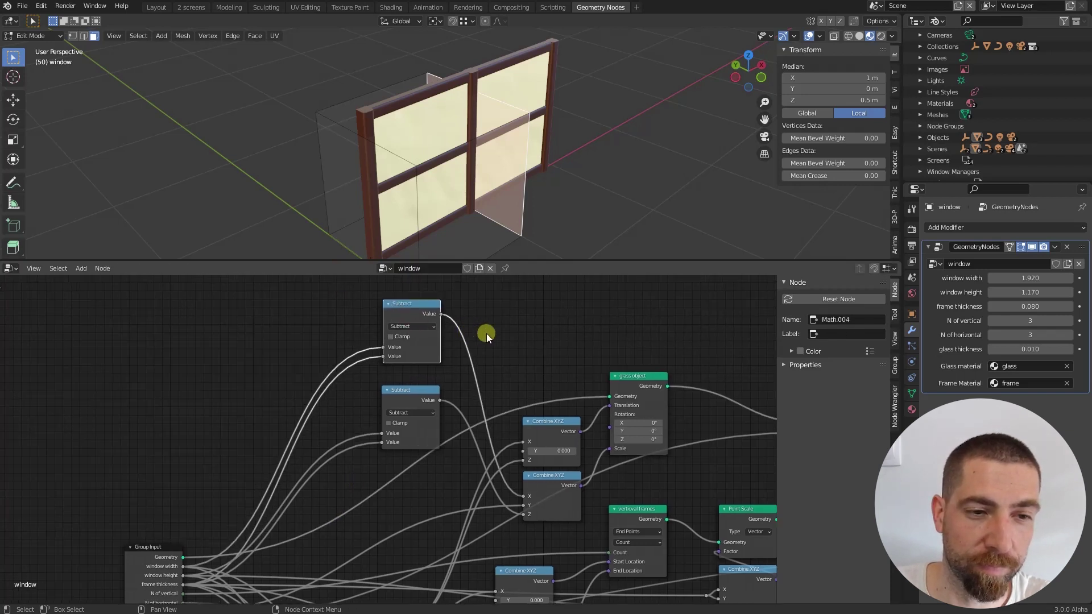
pyautogui.scroll(-1, 486, 336)
pyautogui.moveTo(398, 447); pyautogui.dragTo(395, 519, button='middle')
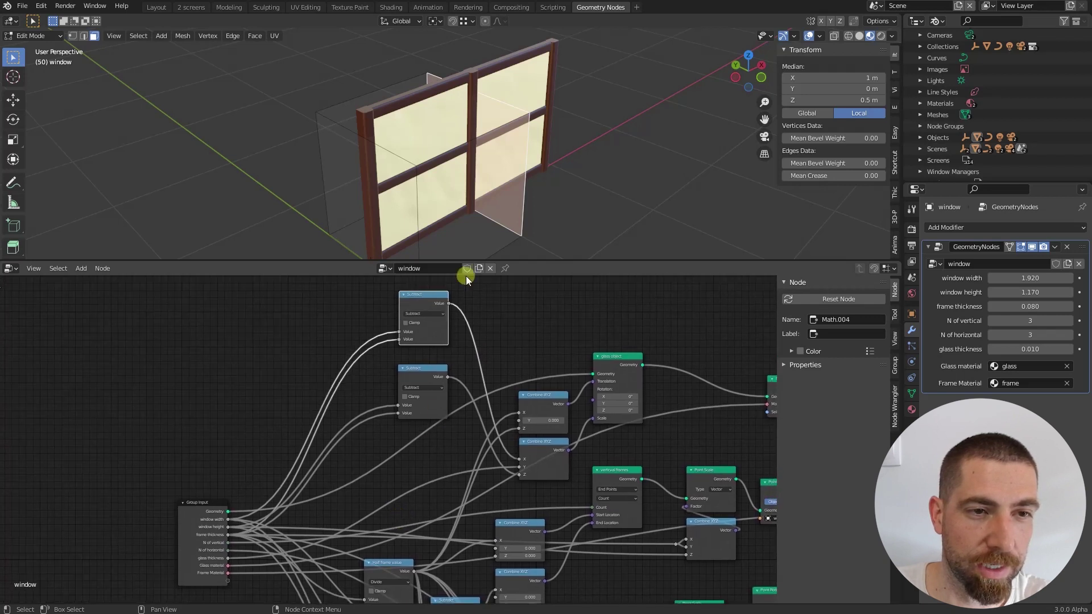
# Examine the window's upper frame corner in the viewport and the Half frame value Divide node in the tree.
pyautogui.moveTo(462, 188); pyautogui.dragTo(441, 198, button='middle')
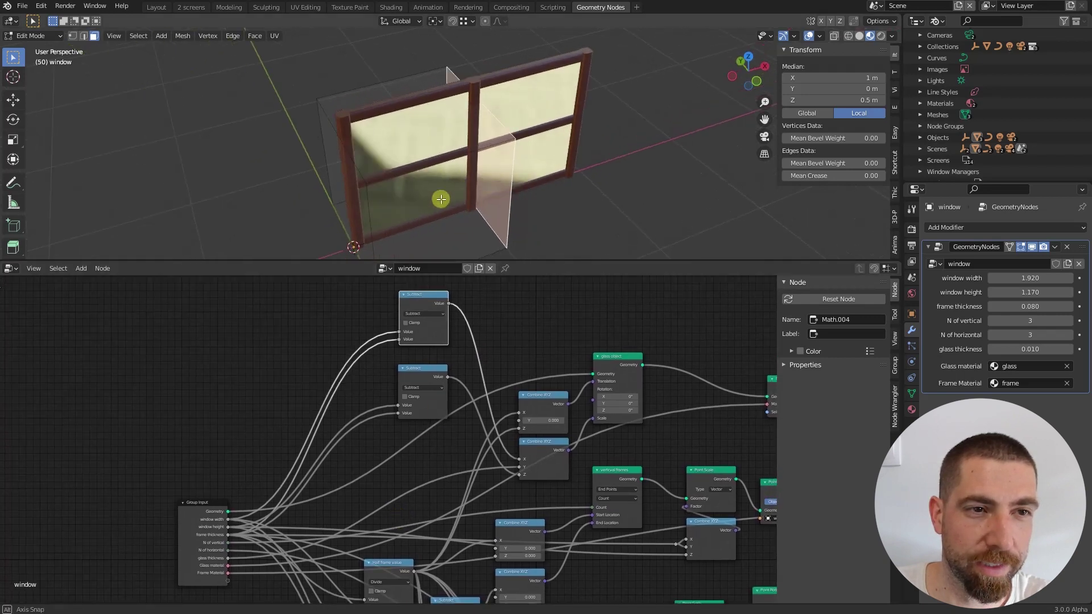
pyautogui.scroll(5, 341, 117)
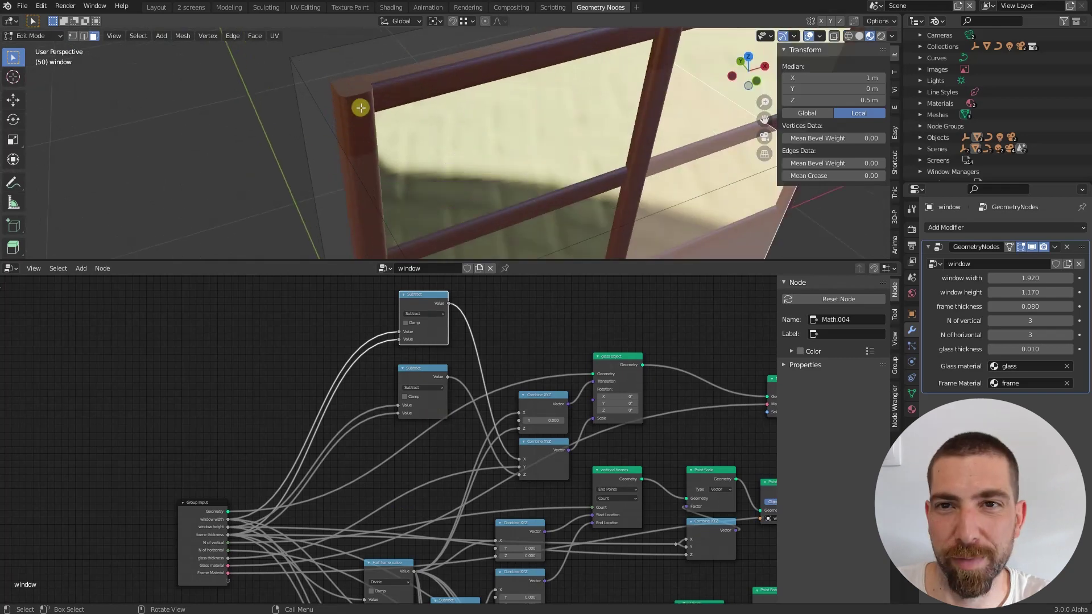
pyautogui.scroll(-5, 361, 108)
pyautogui.moveTo(263, 506); pyautogui.dragTo(261, 349, button='middle')
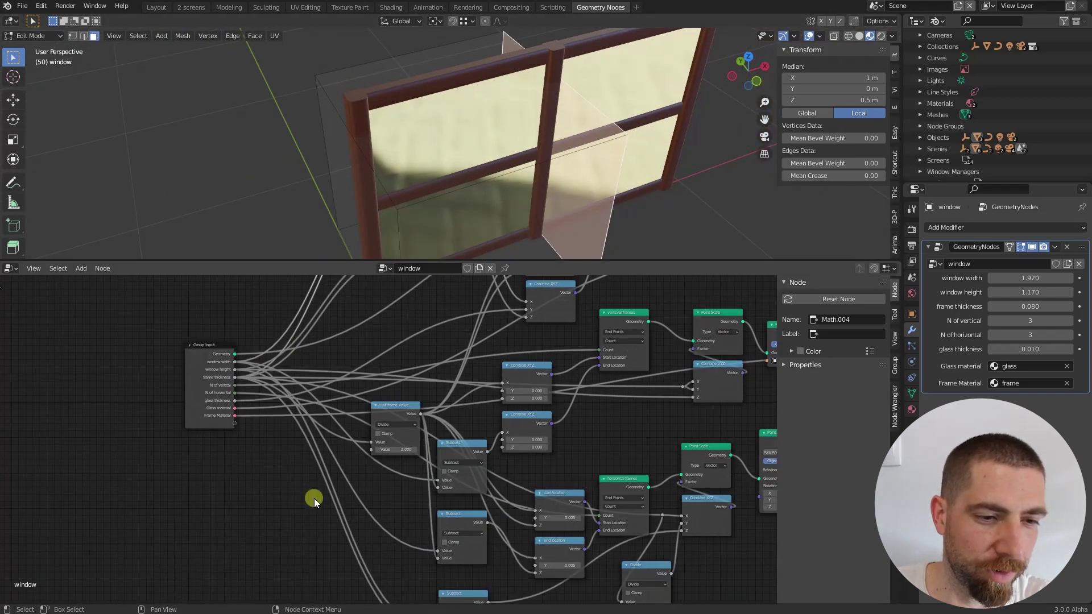
pyautogui.moveTo(395, 563); pyautogui.dragTo(387, 542, button='middle')
pyautogui.scroll(4, 392, 391)
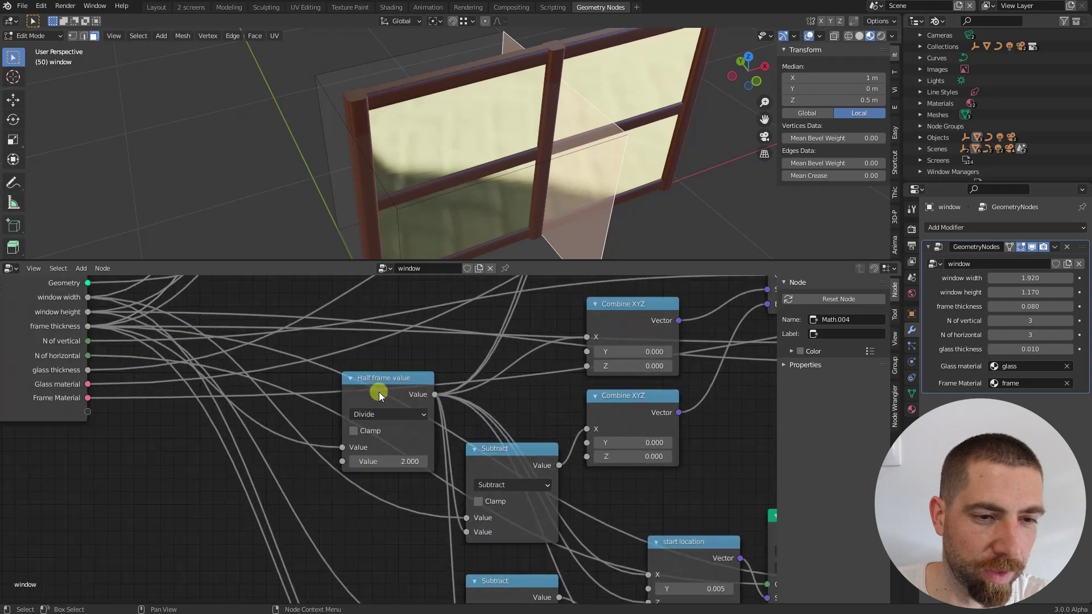
pyautogui.scroll(-1, 421, 428)
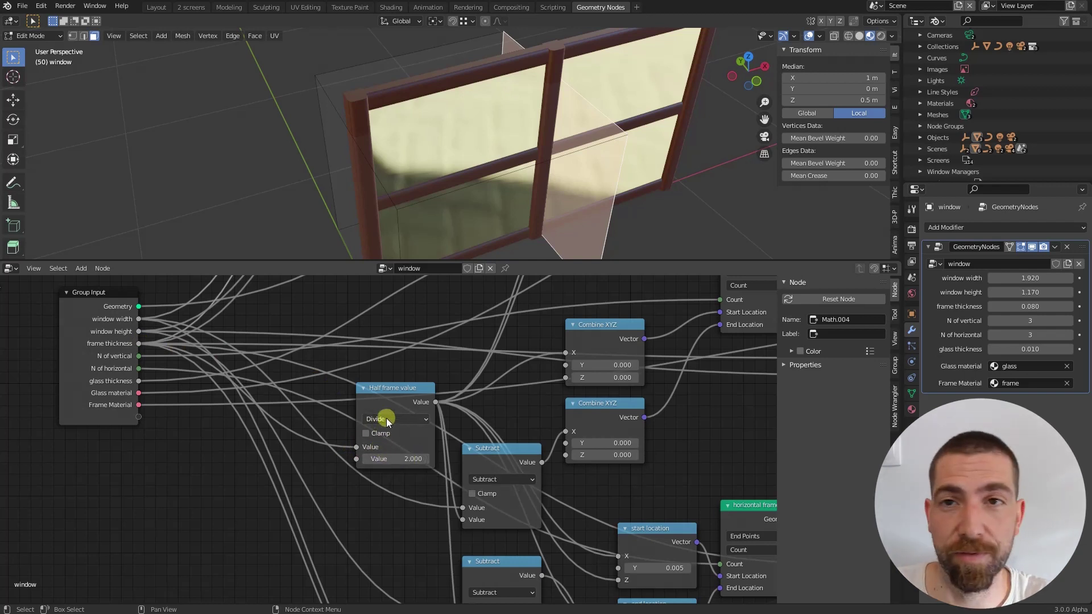
# Inspect the upper frame corner up close and show the whole window in front orthographic view.
pyautogui.scroll(5, 358, 100)
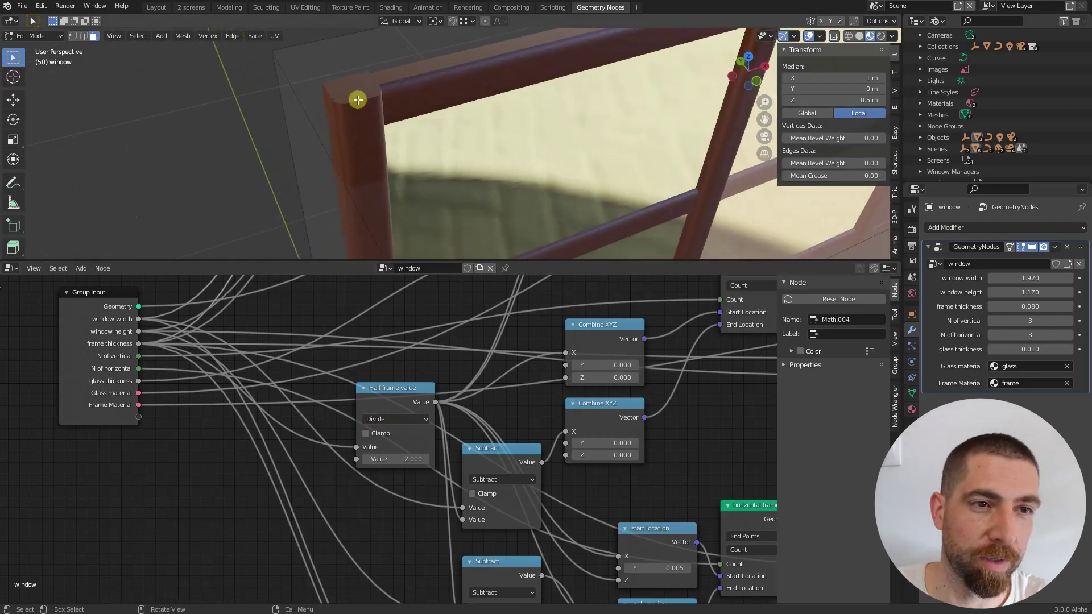
pyautogui.scroll(-5, 358, 100)
pyautogui.moveTo(356, 122); pyautogui.dragTo(472, 78, button='middle')
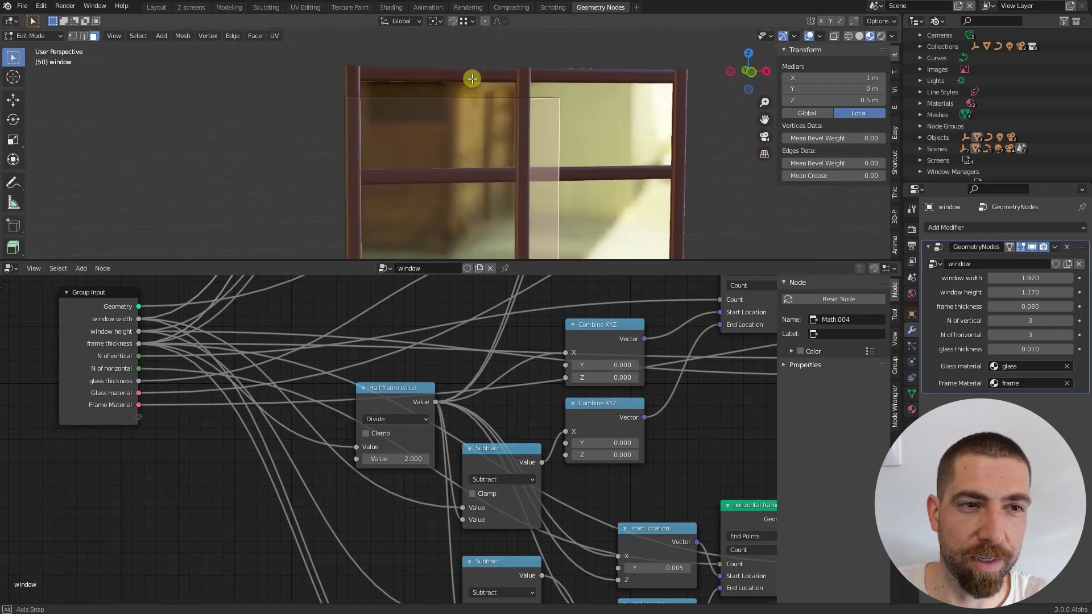
pyautogui.scroll(-4, 383, 112)
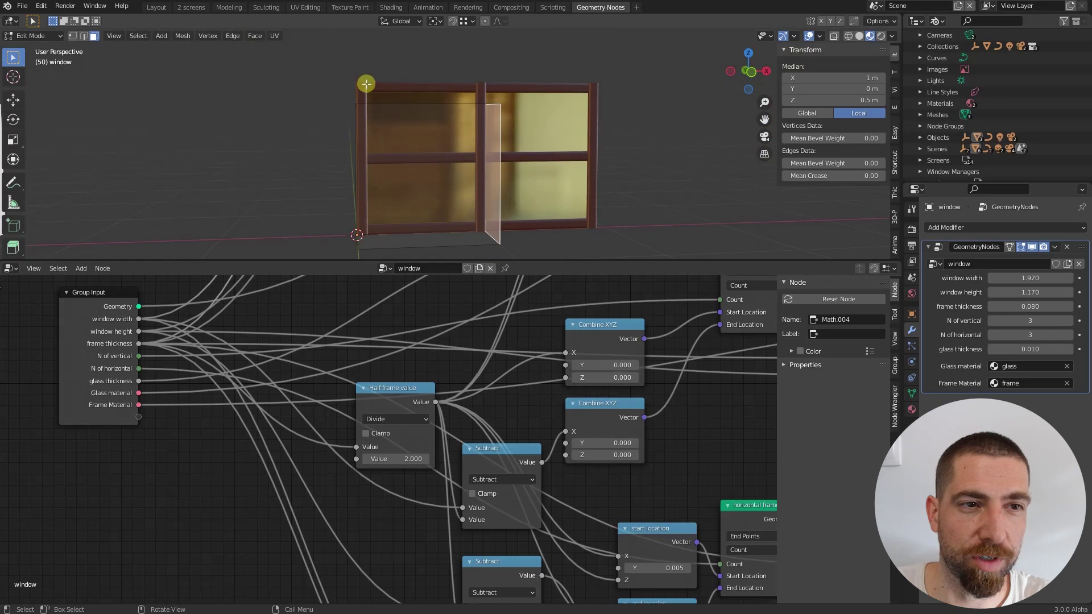
pyautogui.scroll(4, 366, 84)
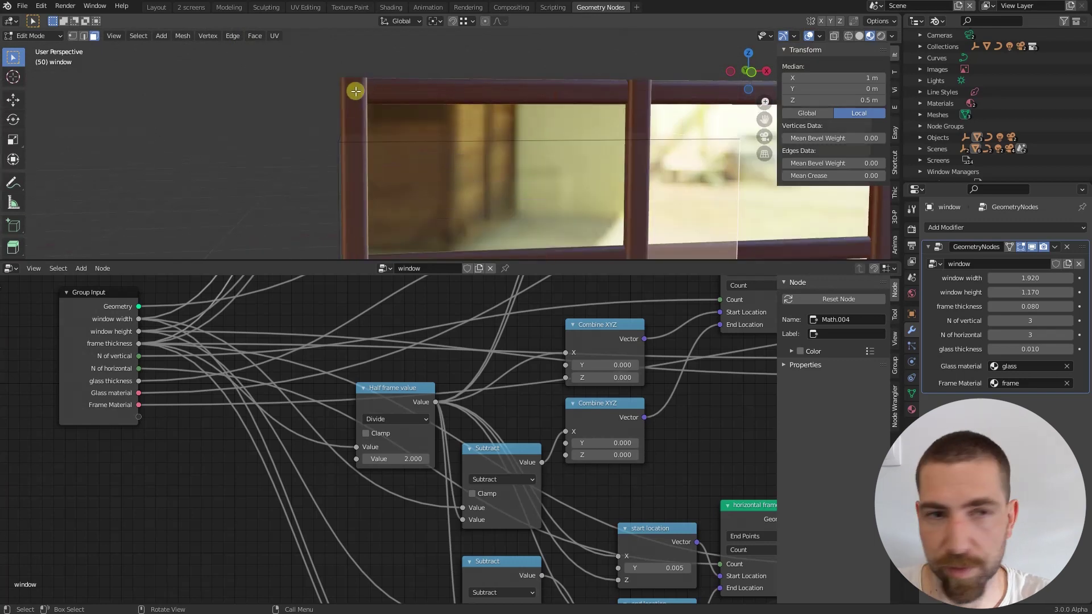
pyautogui.press('KP_1')
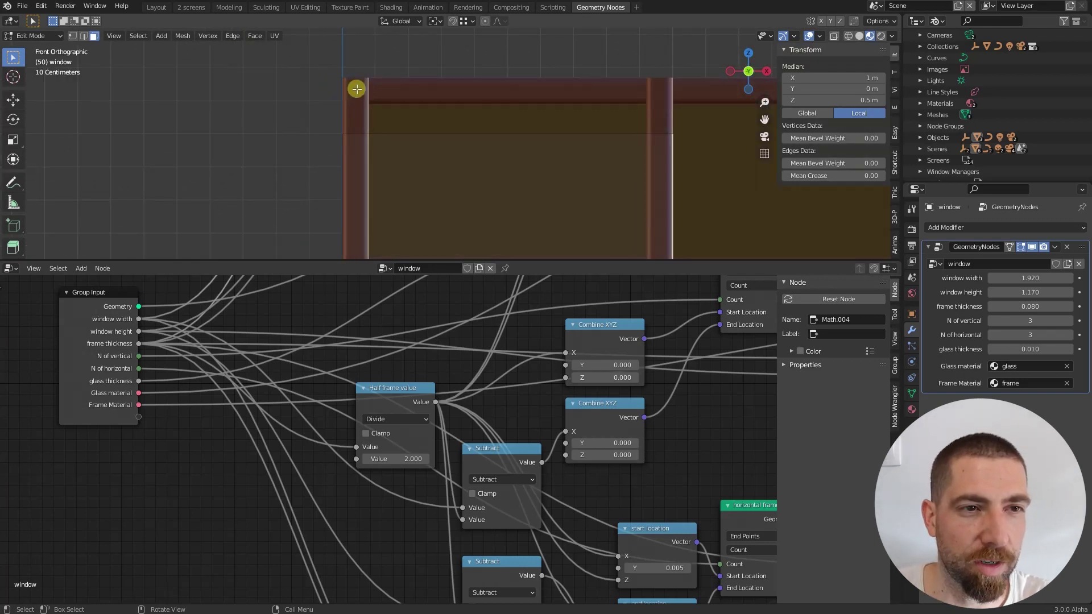
pyautogui.scroll(-5, 356, 90)
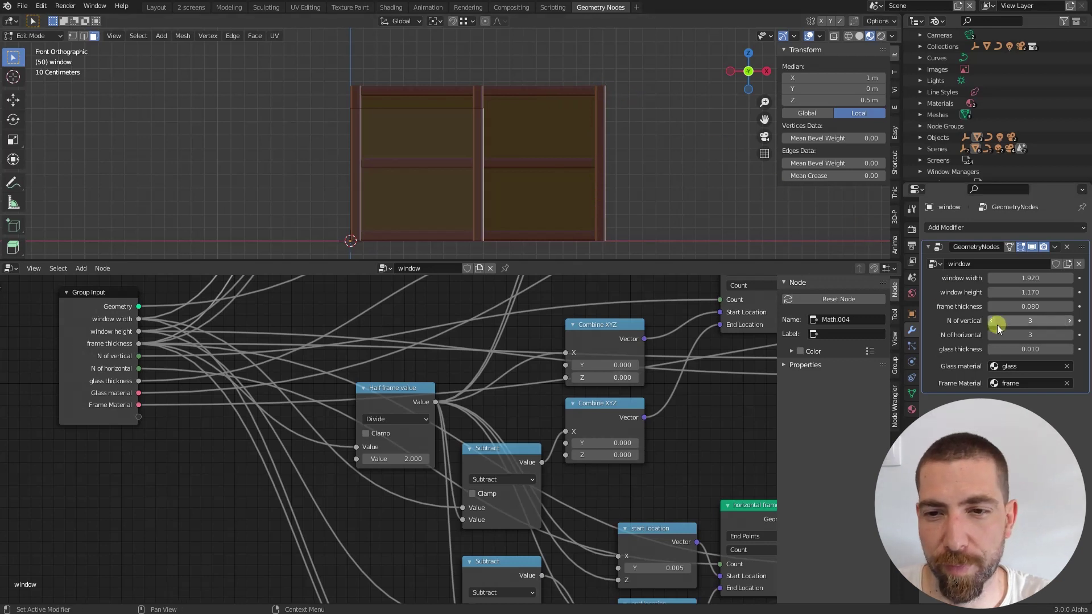
# Set the window's frame thickness to 0.240 and inspect the frames beside the separate block in front view.
pyautogui.moveTo(1031, 306); pyautogui.dragTo(1038, 306)
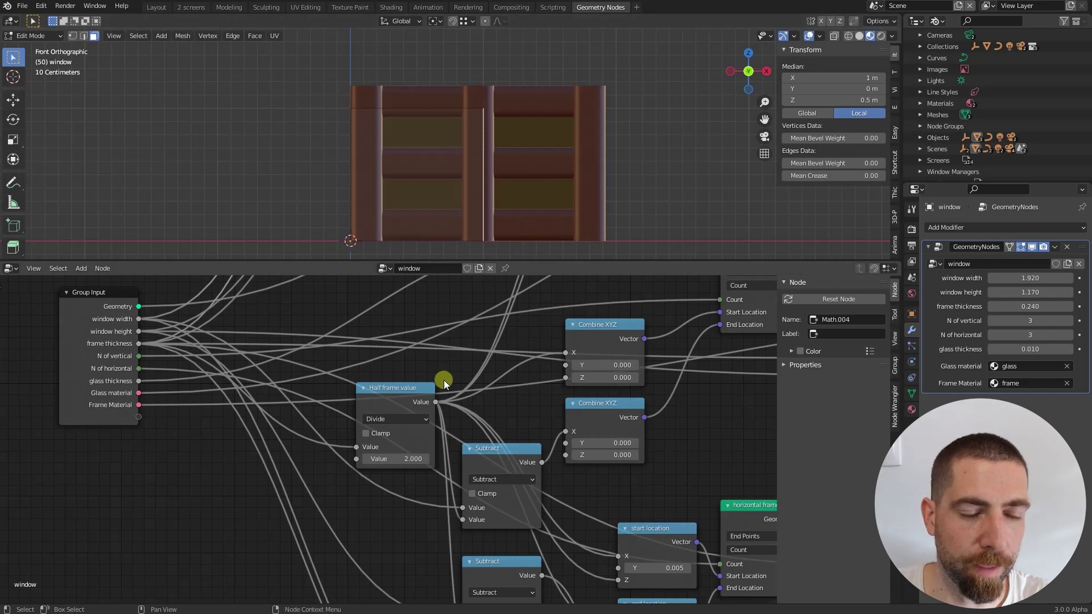
pyautogui.scroll(-2, 447, 402)
pyautogui.scroll(-3, 449, 403)
pyautogui.scroll(6, 486, 336)
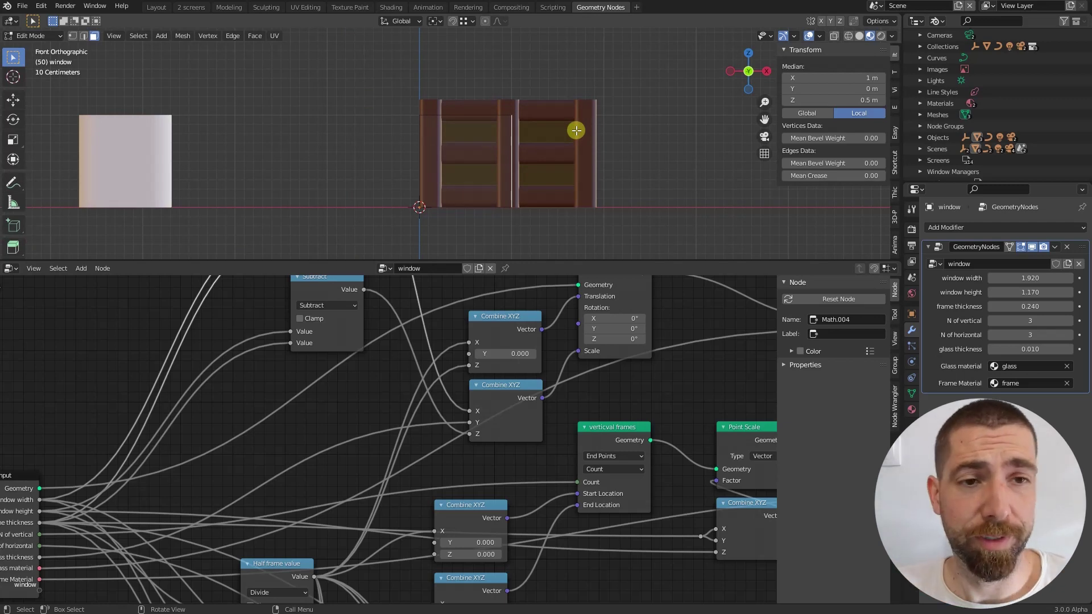
pyautogui.scroll(-6, 549, 184)
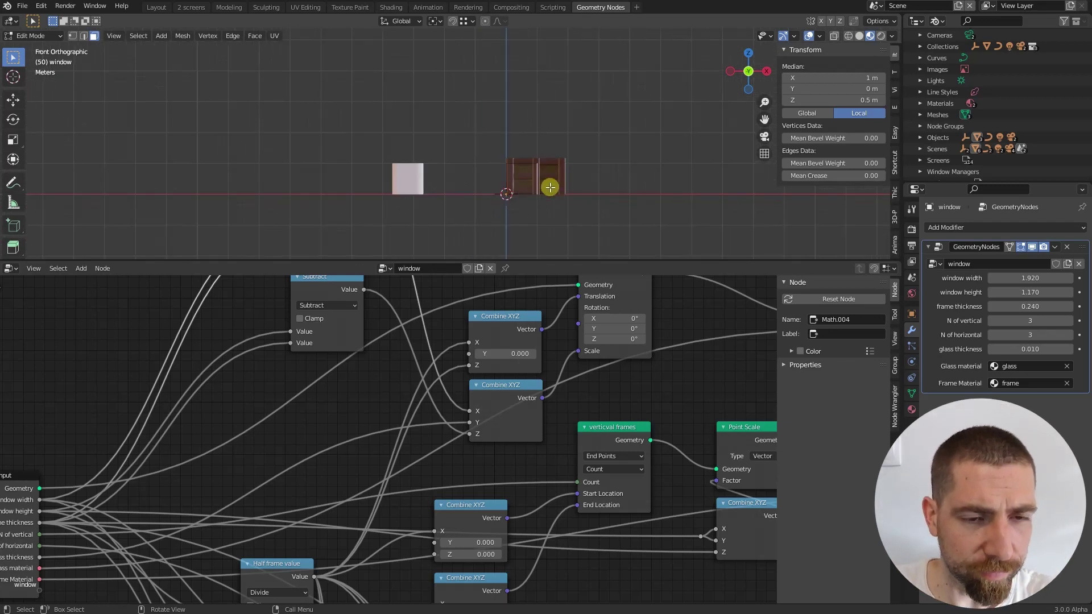
pyautogui.scroll(-4, 560, 392)
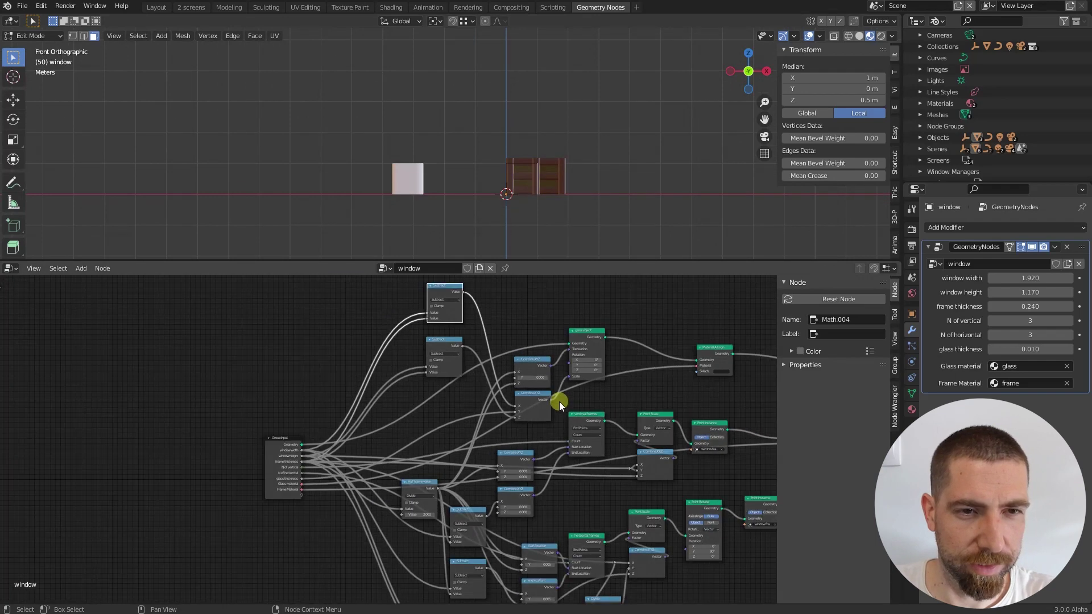
pyautogui.scroll(3, 541, 179)
pyautogui.scroll(2, 541, 179)
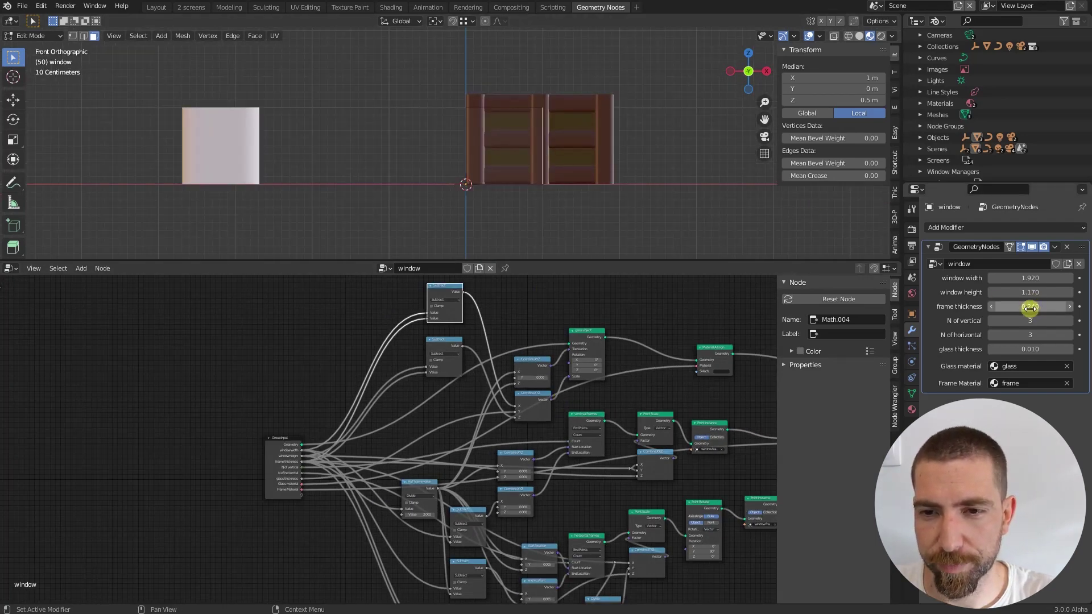
# Set the window's frame thickness to 0.130 and view the overall node tree.
pyautogui.moveTo(1028, 310); pyautogui.dragTo(1019, 310)
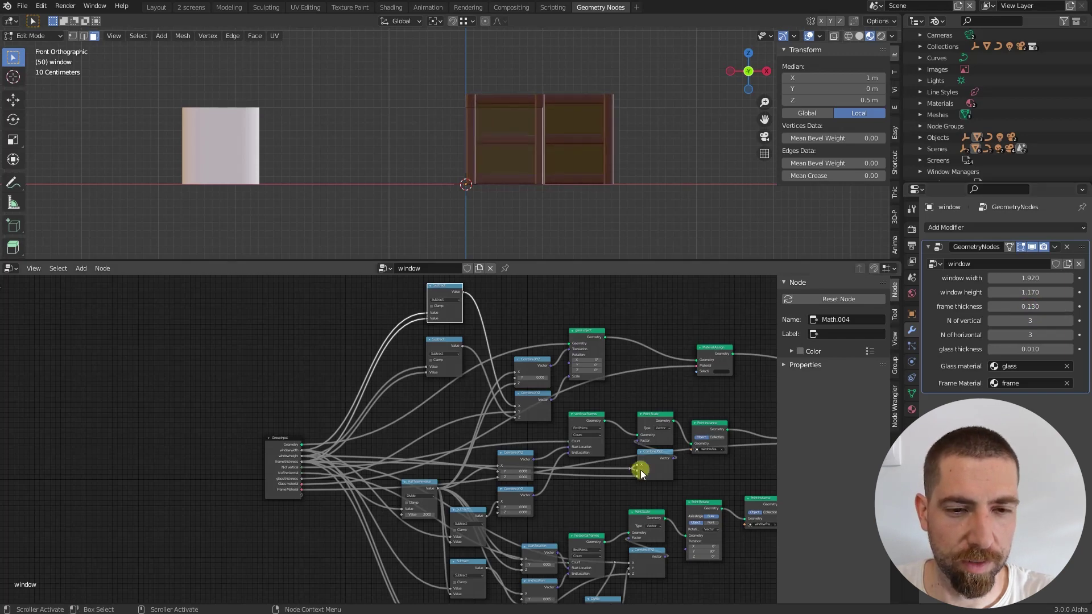
pyautogui.scroll(-1, 478, 393)
pyautogui.scroll(-2, 478, 393)
pyautogui.scroll(8, 605, 453)
pyautogui.scroll(-7, 441, 405)
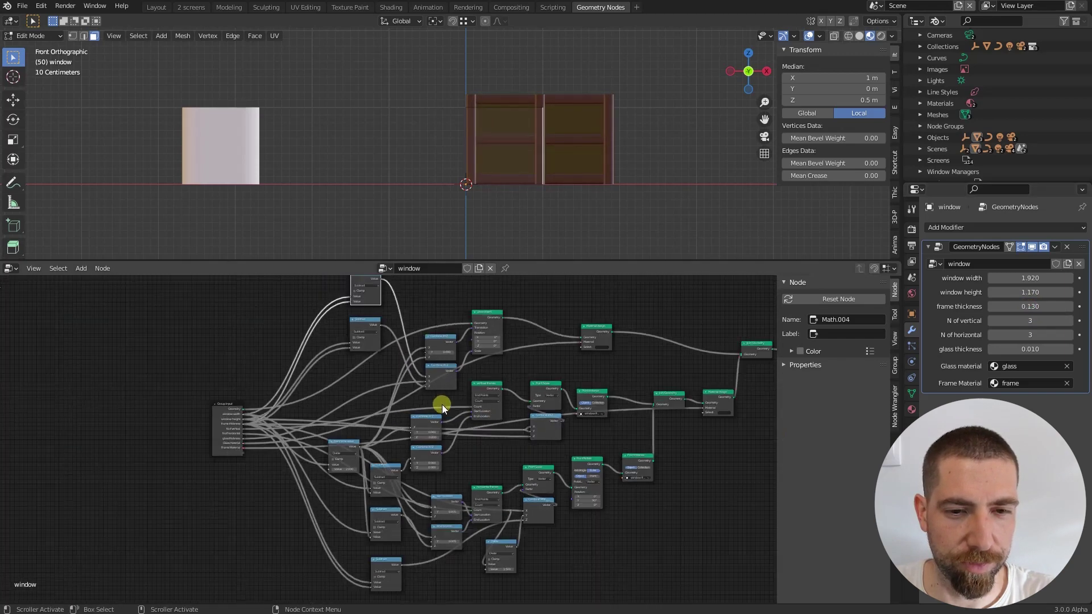
# Correct the misspelled Mesh Line node label to "vertical frames" and shift the node slightly upward.
pyautogui.scroll(2, 565, 430)
pyautogui.scroll(6, 603, 431)
pyautogui.moveTo(567, 451); pyautogui.dragTo(653, 462, button='middle')
pyautogui.scroll(3, 472, 387)
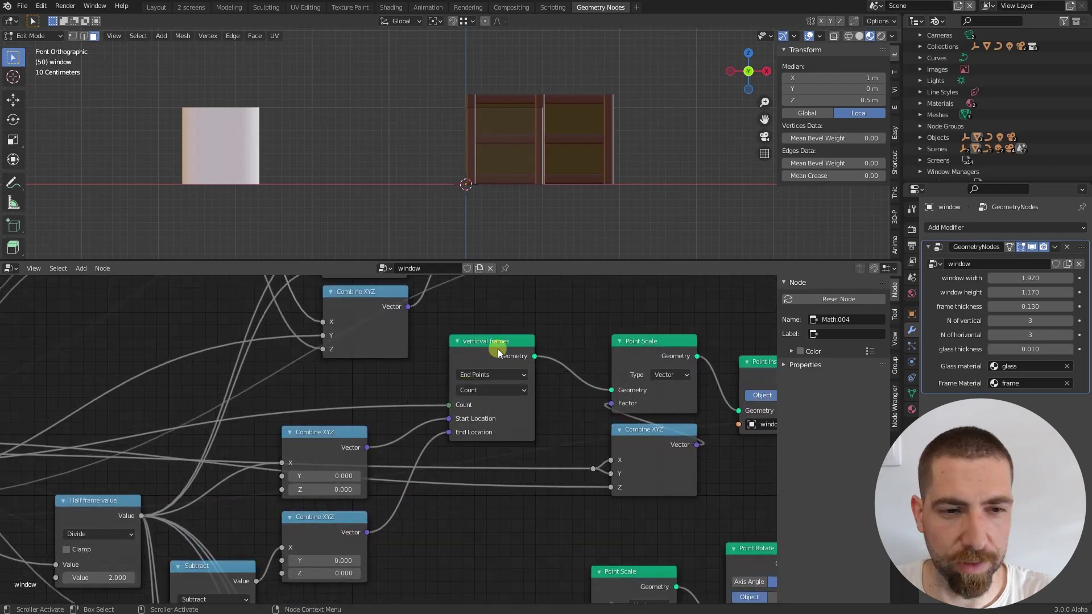
pyautogui.click(486, 349)
pyautogui.rightClick(486, 350)
pyautogui.click(455, 361)
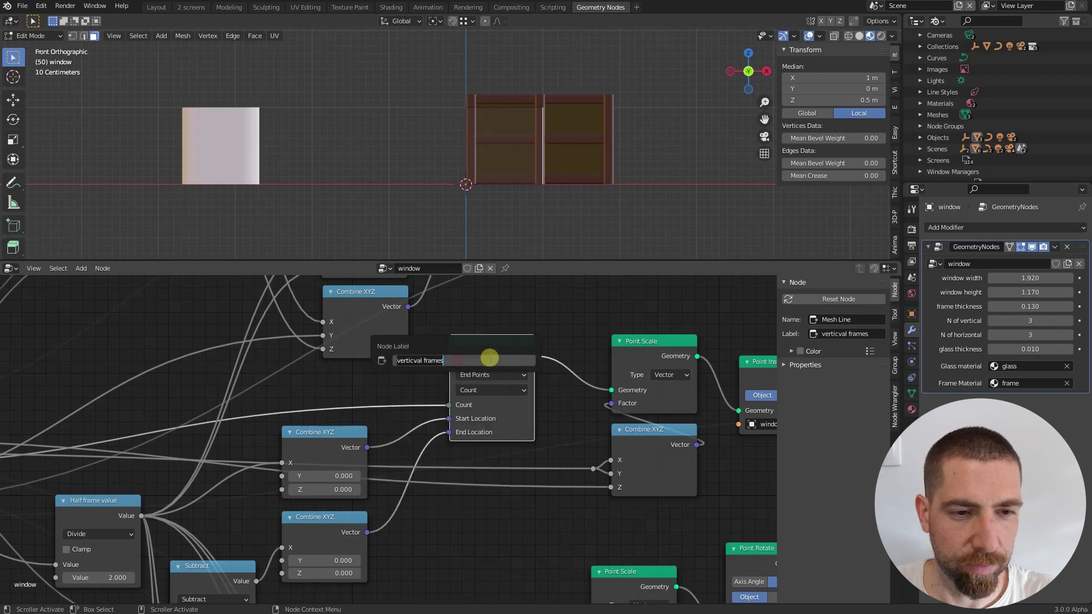
pyautogui.click(412, 362)
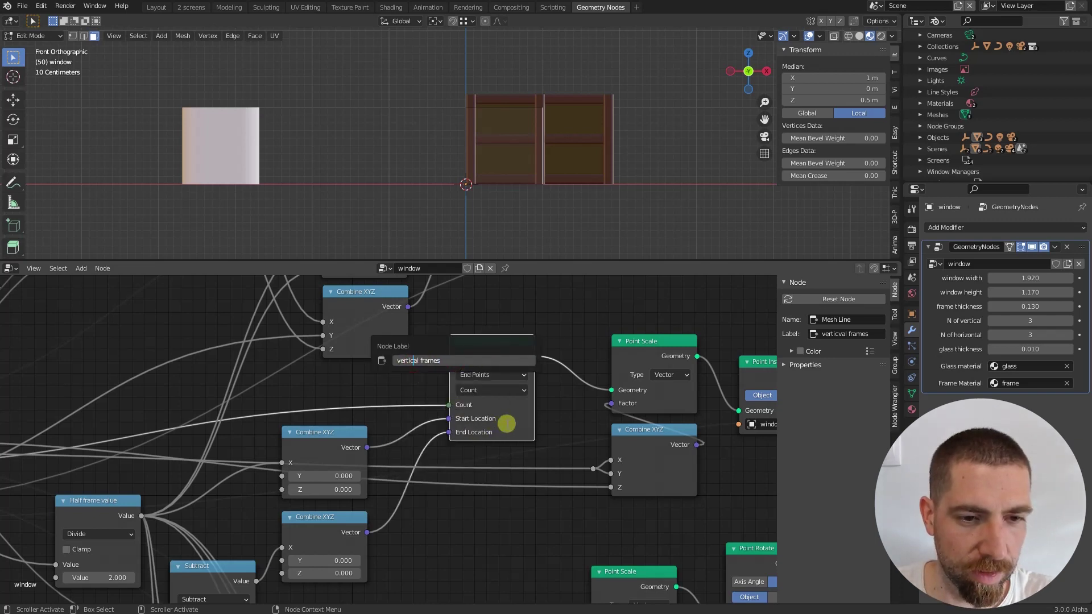
pyautogui.press('Return')
pyautogui.moveTo(484, 364); pyautogui.dragTo(488, 354)
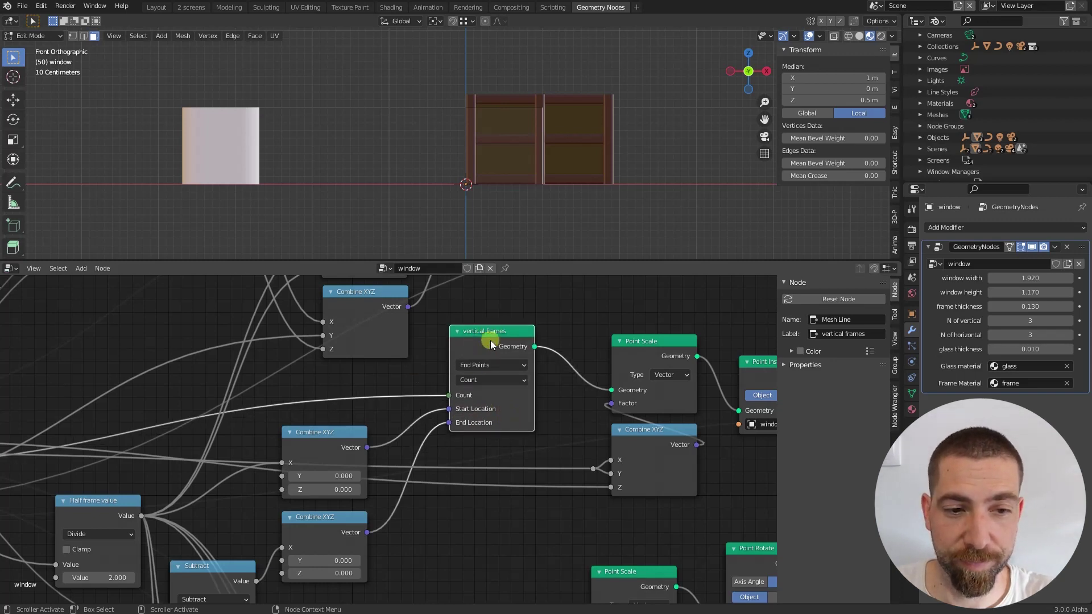
# Trace the vertical frames node's Count link to the group input, try N of vertical at 5 and restore it to 3.
pyautogui.scroll(-1, 491, 340)
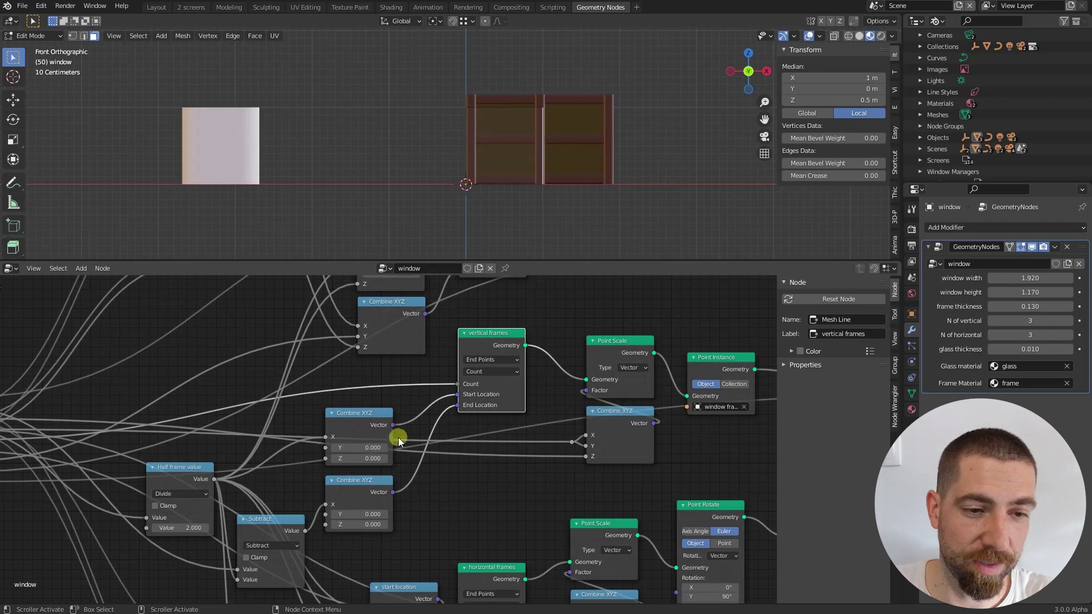
pyautogui.scroll(-3, 394, 496)
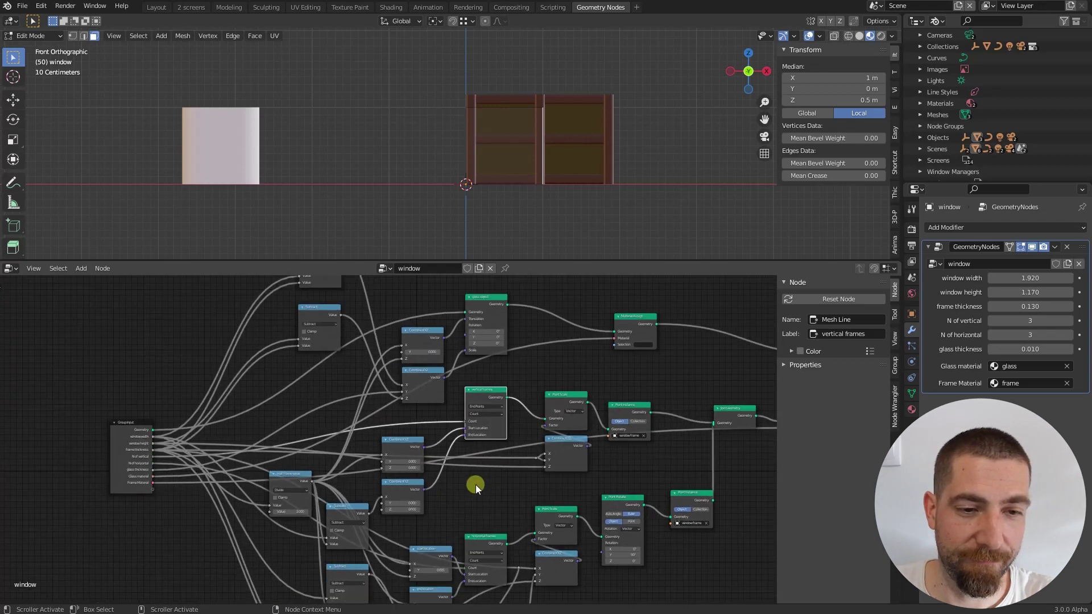
pyautogui.scroll(4, 490, 407)
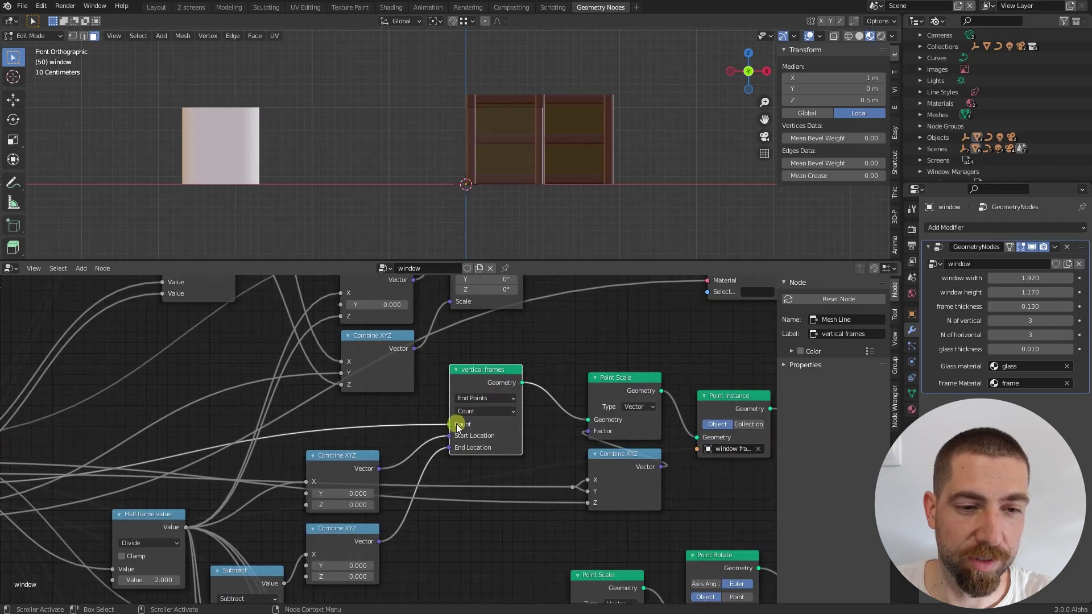
pyautogui.scroll(-2, 489, 419)
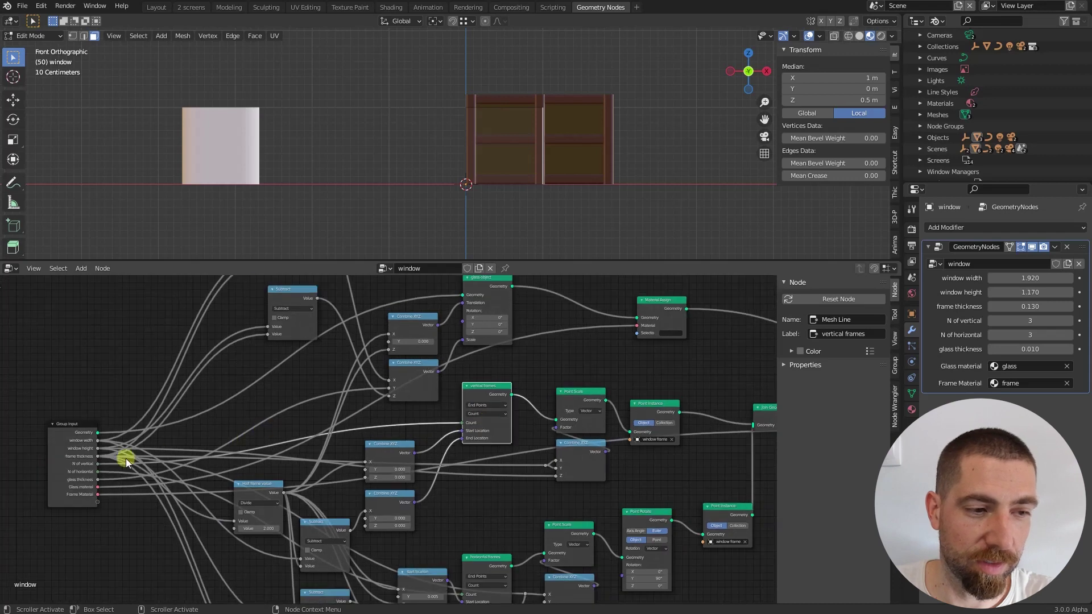
pyautogui.scroll(2, 94, 469)
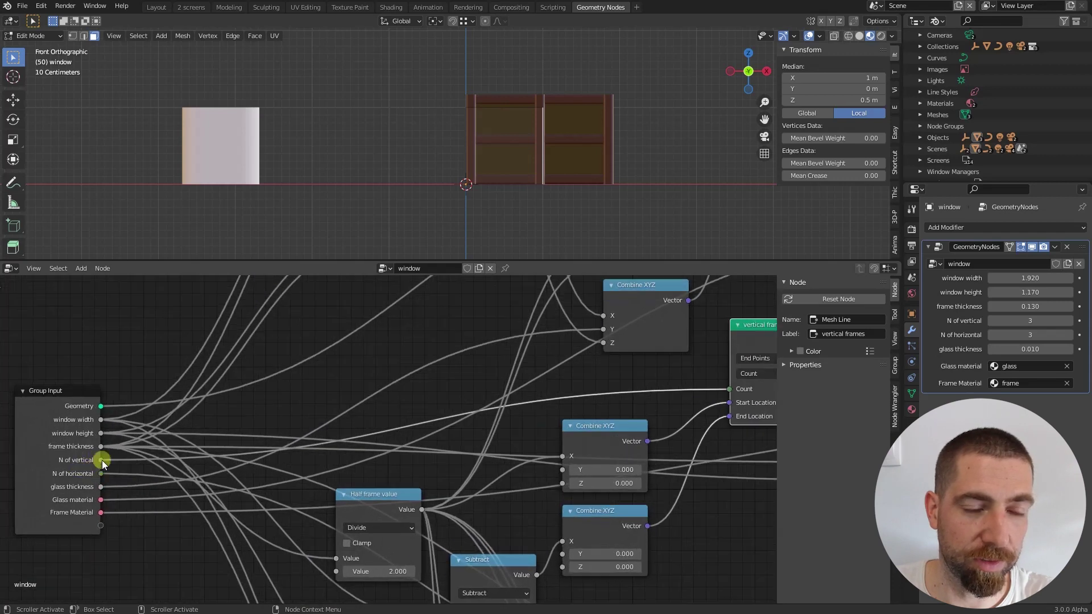
pyautogui.click(1069, 321)
pyautogui.click(1069, 321)
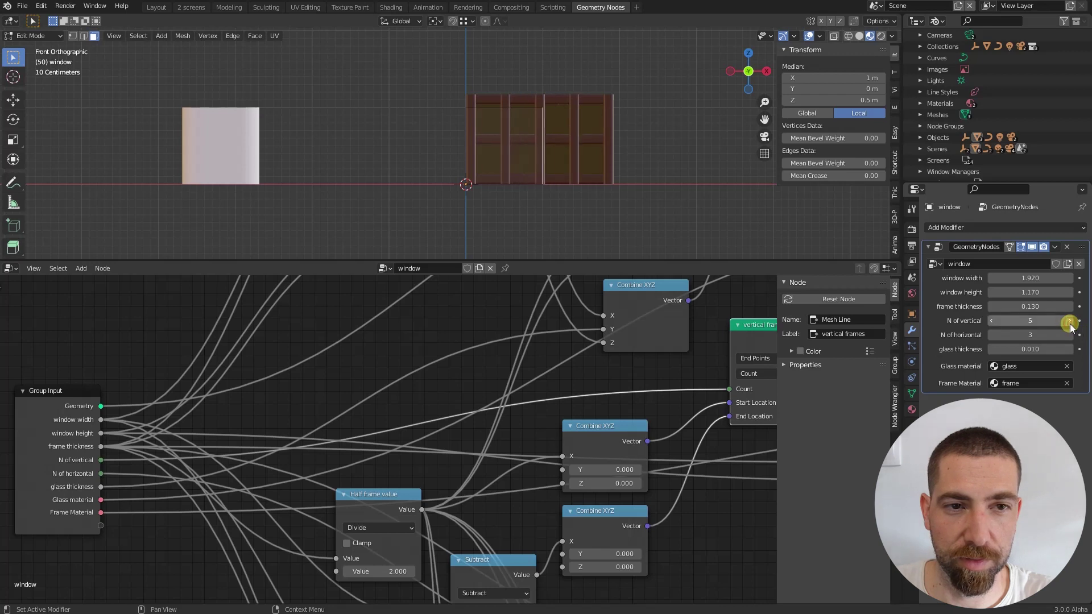
pyautogui.click(993, 321)
pyautogui.click(993, 322)
# Switch the window from Edit Mode to Object Mode and set N of vertical to 5.
pyautogui.click(617, 185)
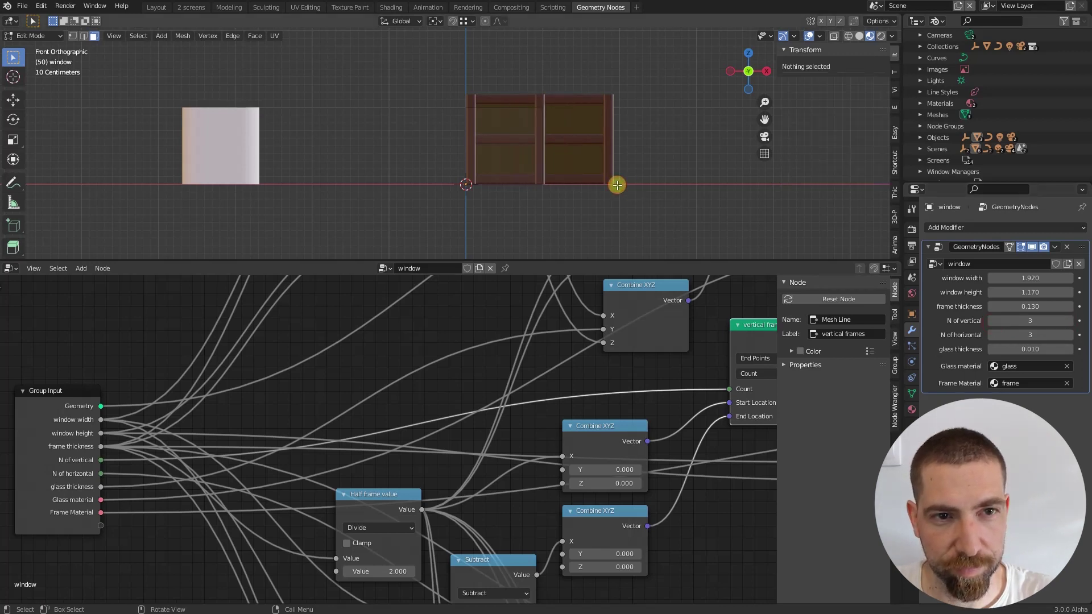
pyautogui.press('Tab')
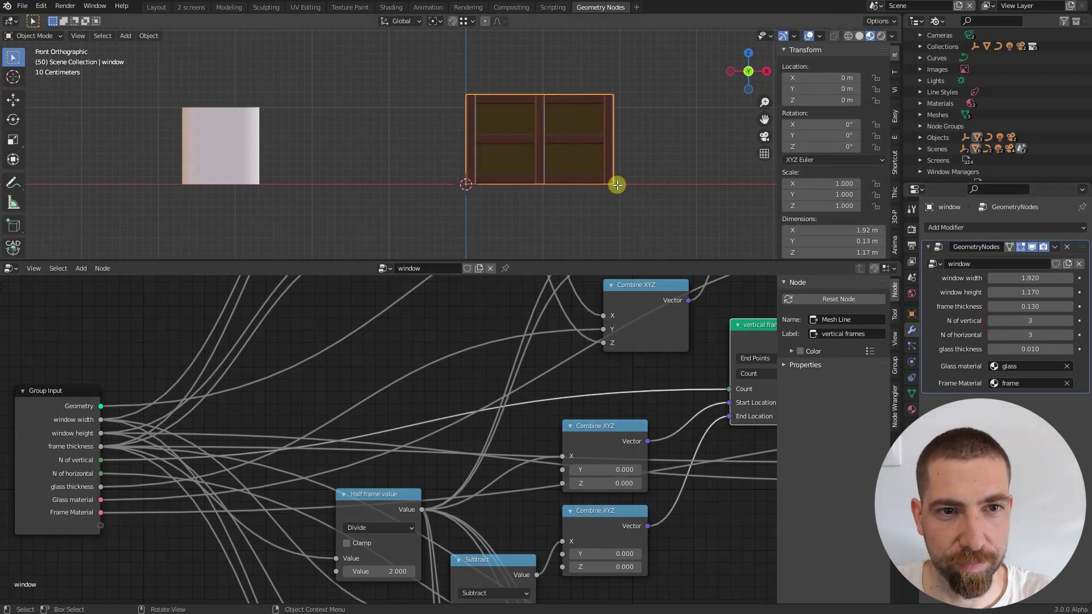
pyautogui.click(1072, 321)
pyautogui.click(1072, 321)
pyautogui.scroll(4, 500, 187)
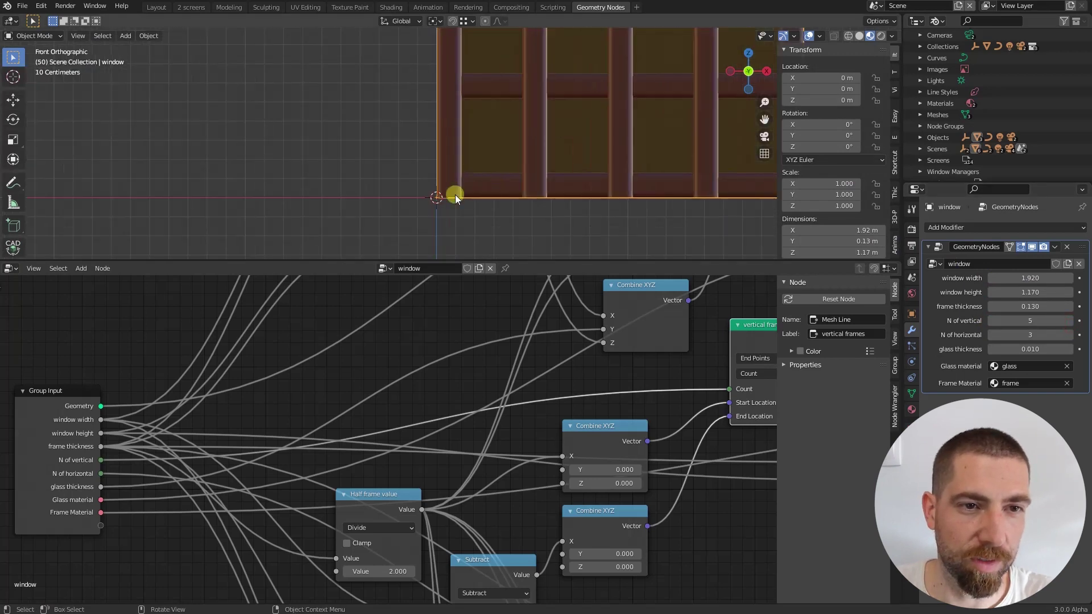
pyautogui.scroll(-2, 406, 206)
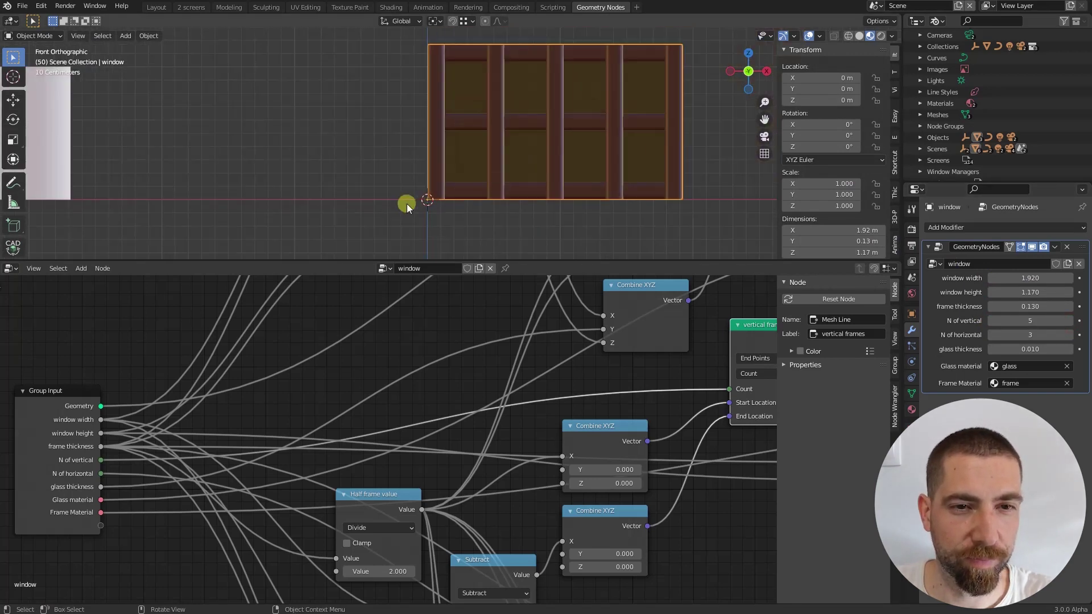
pyautogui.scroll(-2, 478, 191)
pyautogui.scroll(-1, 415, 401)
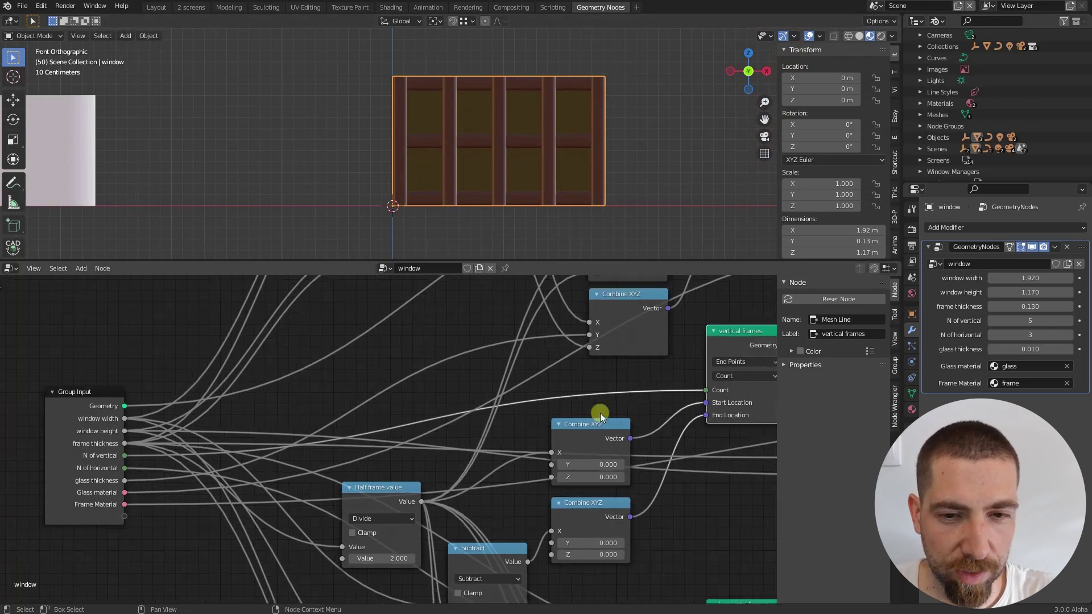
# Review the vertical frames node's start and end location inputs and set the frame thickness to 0.190.
pyautogui.scroll(-1, 546, 399)
pyautogui.scroll(2, 688, 407)
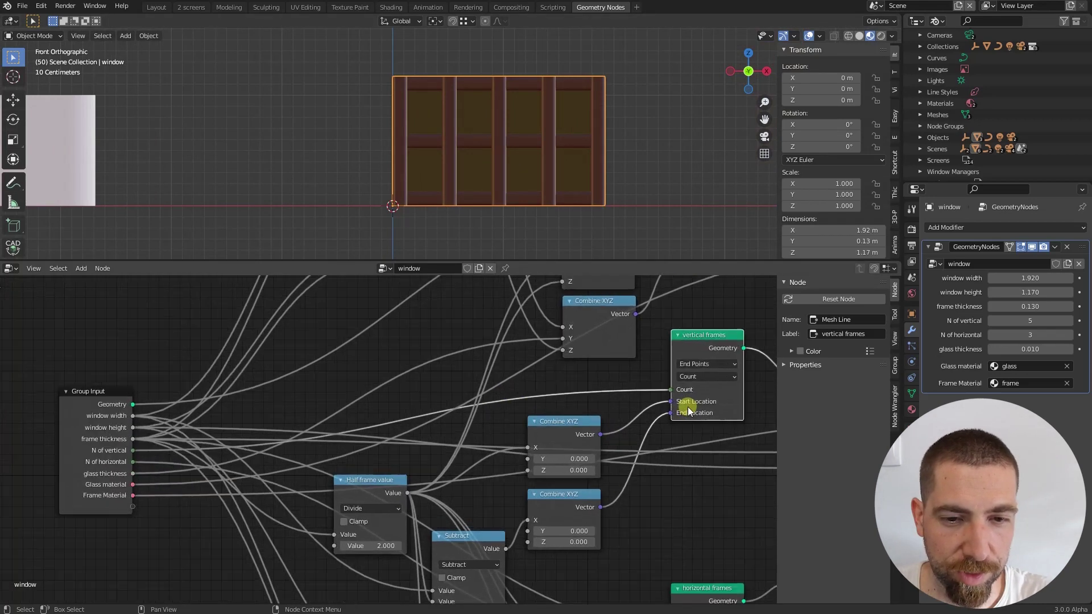
pyautogui.scroll(4, 398, 207)
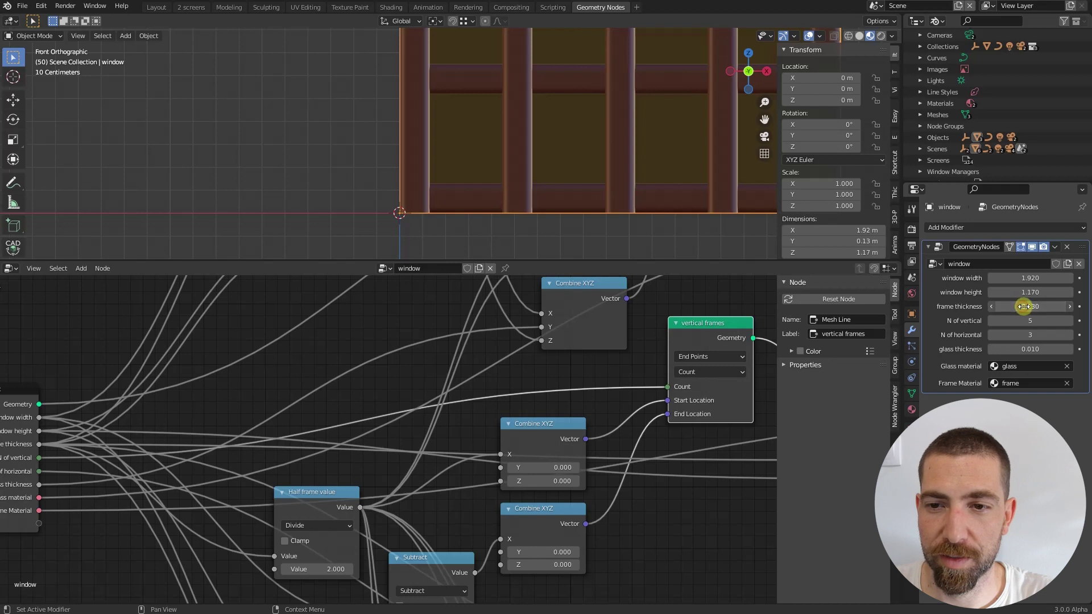
pyautogui.moveTo(1024, 306); pyautogui.dragTo(1026, 305)
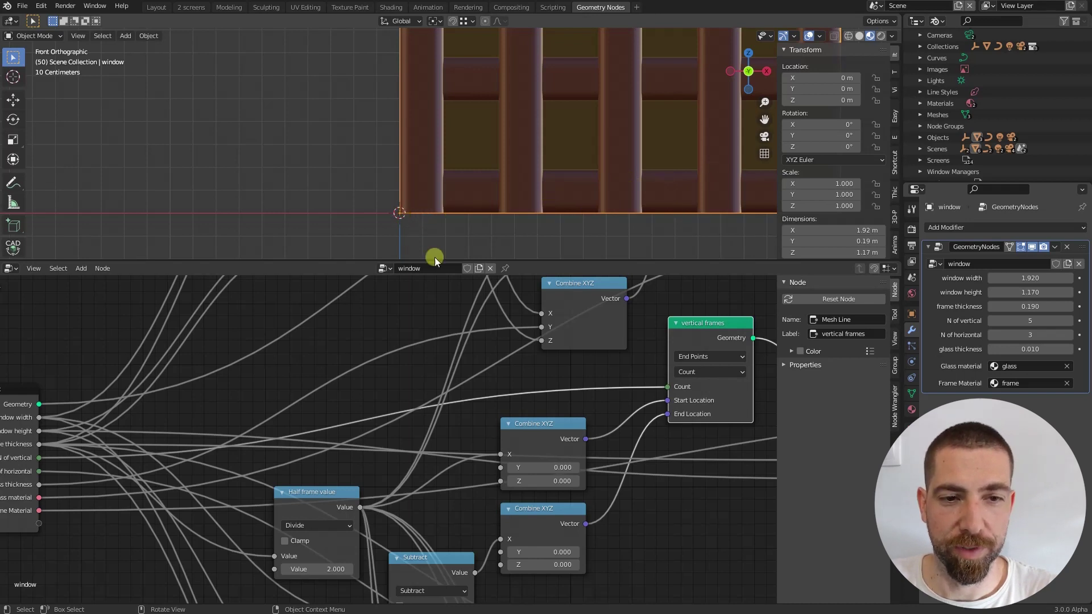
# Examine where the first and last vertical frames sit at the window's lower corners in front view.
pyautogui.scroll(-6, 452, 341)
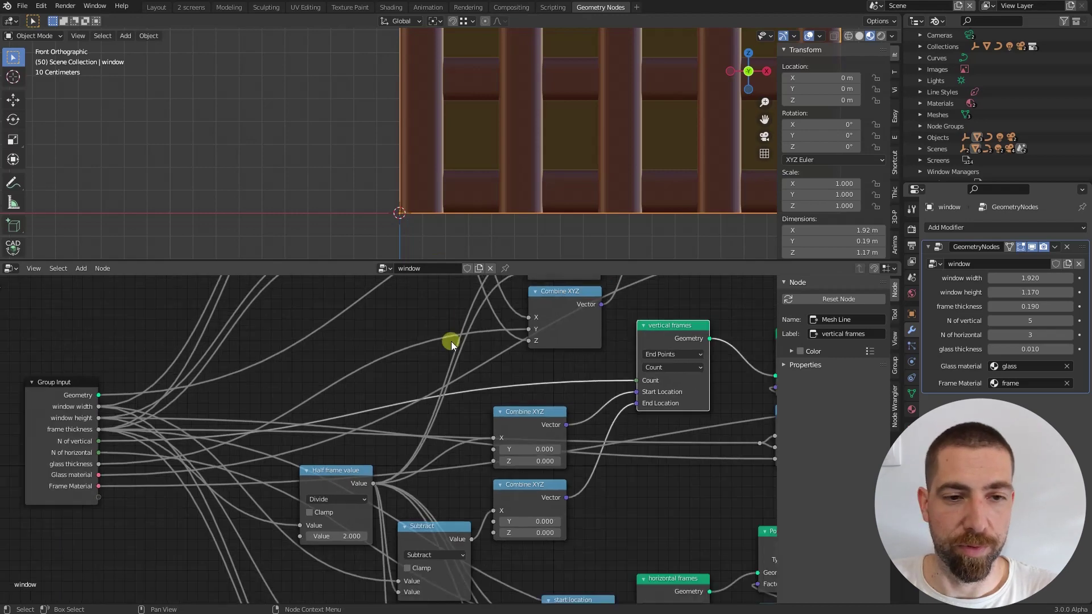
pyautogui.scroll(-5, 534, 156)
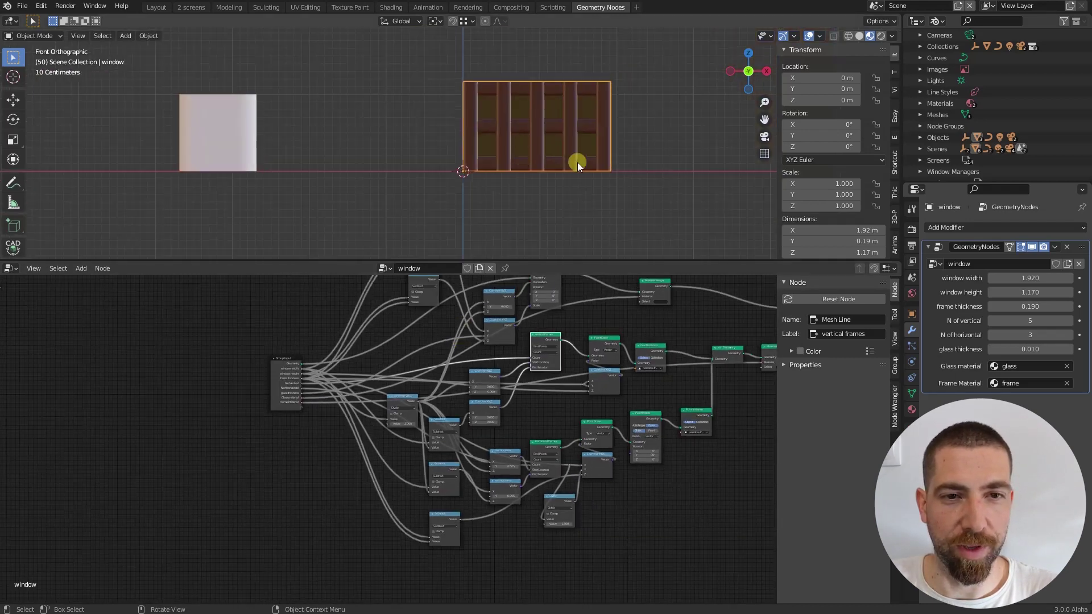
pyautogui.scroll(6, 606, 161)
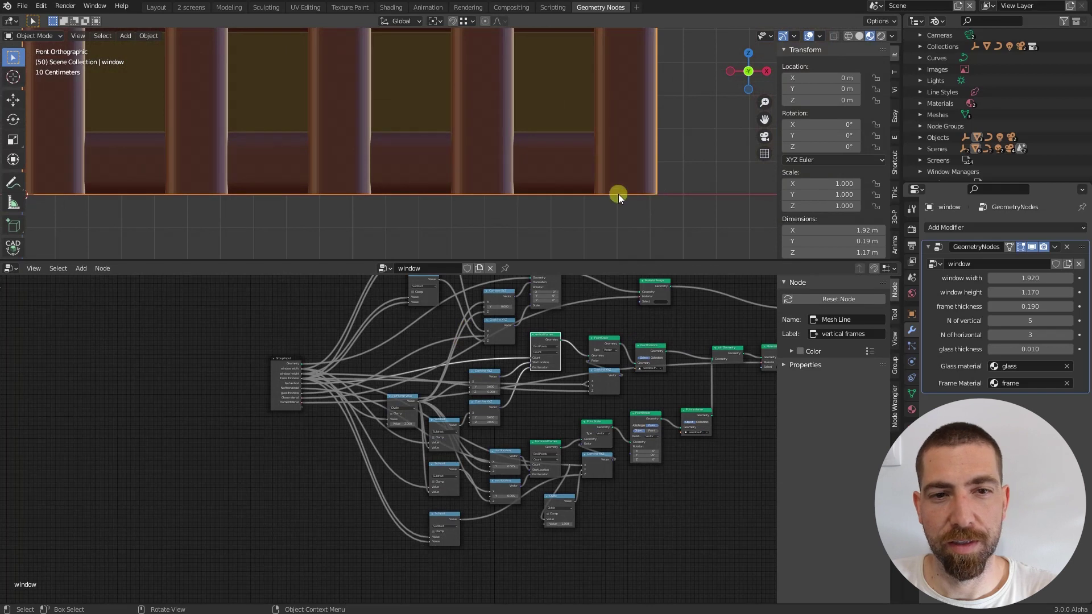
pyautogui.scroll(-5, 616, 194)
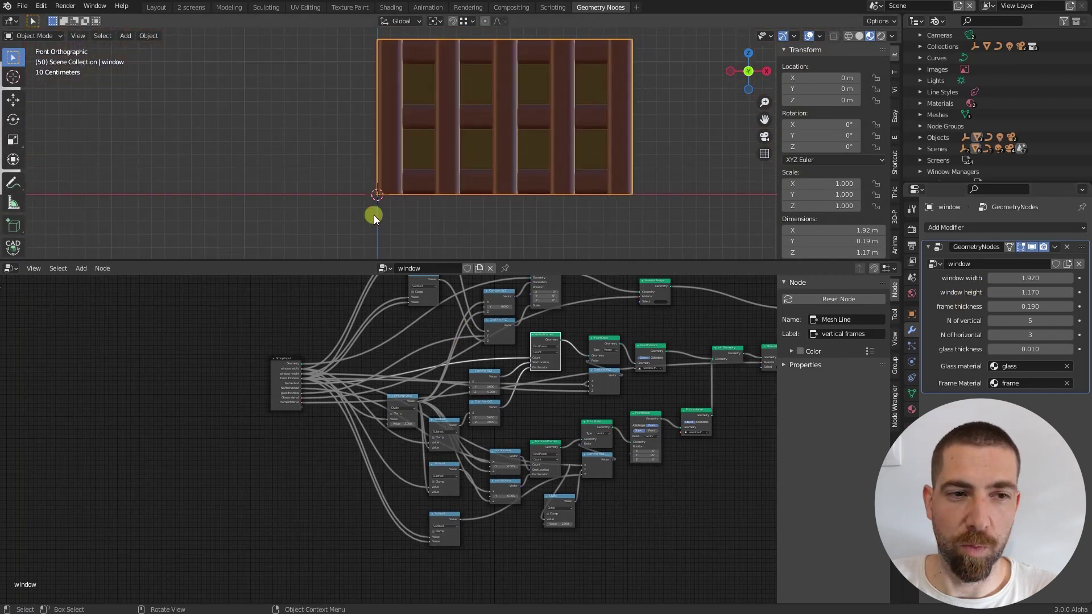
pyautogui.scroll(4, 631, 193)
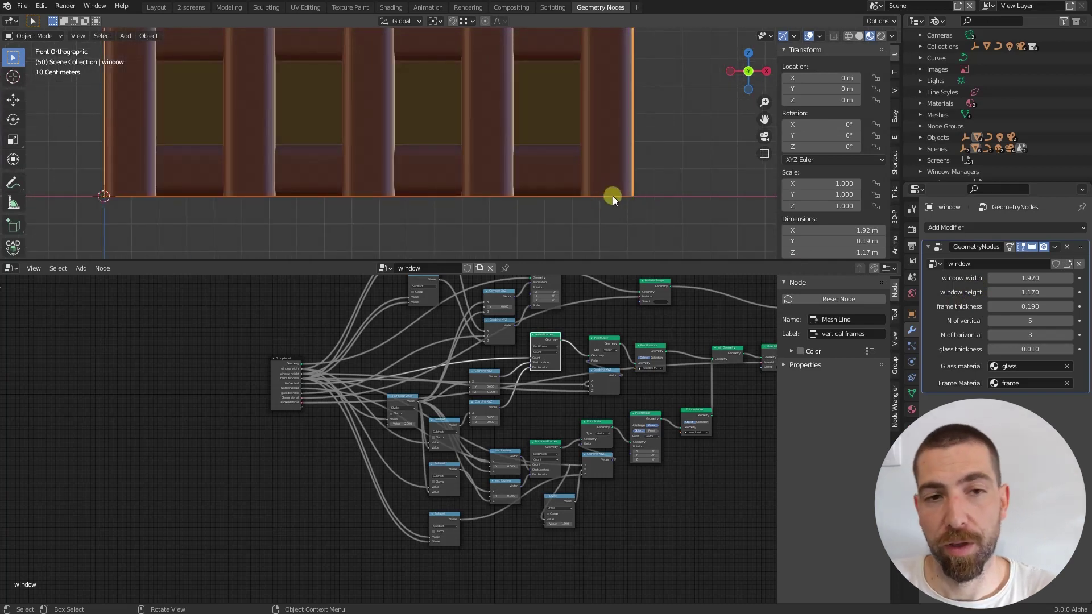
pyautogui.scroll(-2, 613, 196)
pyautogui.scroll(1, 472, 366)
# Examine the node chain from the vertical frames Mesh Line through Point Scale to Point Instance.
pyautogui.moveTo(472, 367); pyautogui.dragTo(541, 402, button='middle')
pyautogui.scroll(3, 555, 465)
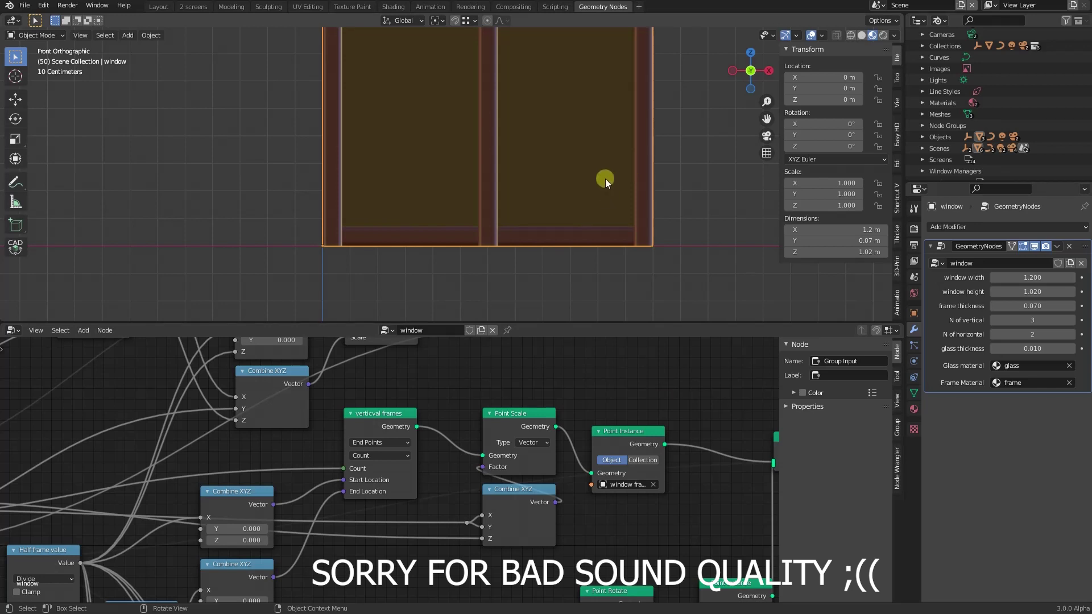
pyautogui.moveTo(414, 534); pyautogui.dragTo(473, 488, button='middle')
pyautogui.scroll(1, 427, 532)
pyautogui.scroll(-3, 424, 477)
pyautogui.scroll(1, 424, 478)
pyautogui.scroll(2, 449, 480)
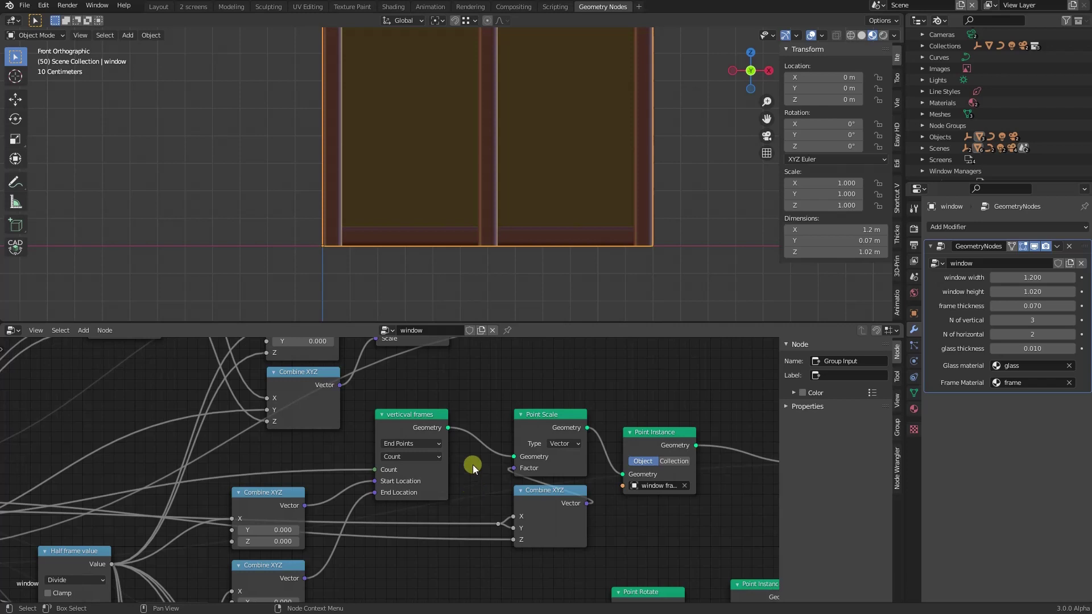
pyautogui.moveTo(471, 438); pyautogui.dragTo(543, 390, button='middle')
pyautogui.moveTo(494, 464); pyautogui.dragTo(471, 459, button='middle')
pyautogui.click(432, 402)
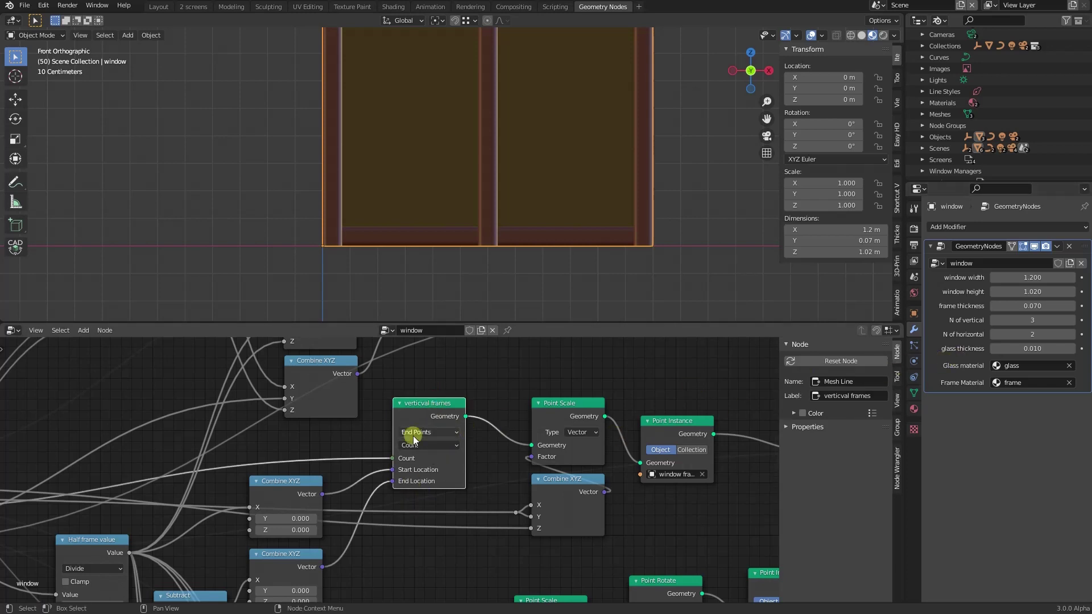
pyautogui.scroll(2, 425, 440)
pyautogui.scroll(-2, 450, 446)
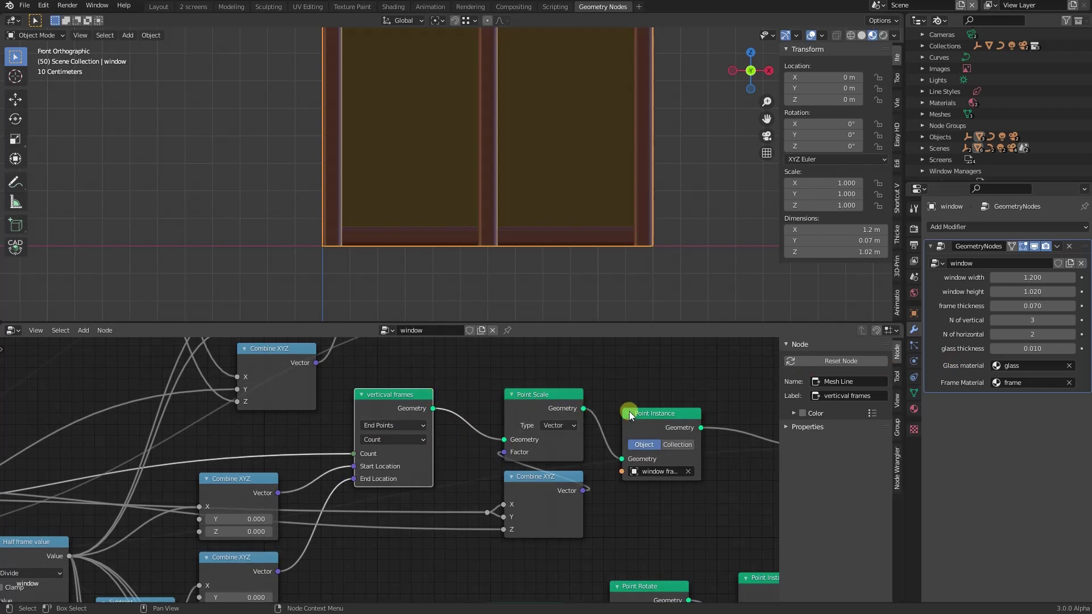
# Shift the Point Instance node of the vertical frames chain slightly up and away from Point Scale, and set N of vertical to 4.
pyautogui.moveTo(629, 411); pyautogui.dragTo(677, 399)
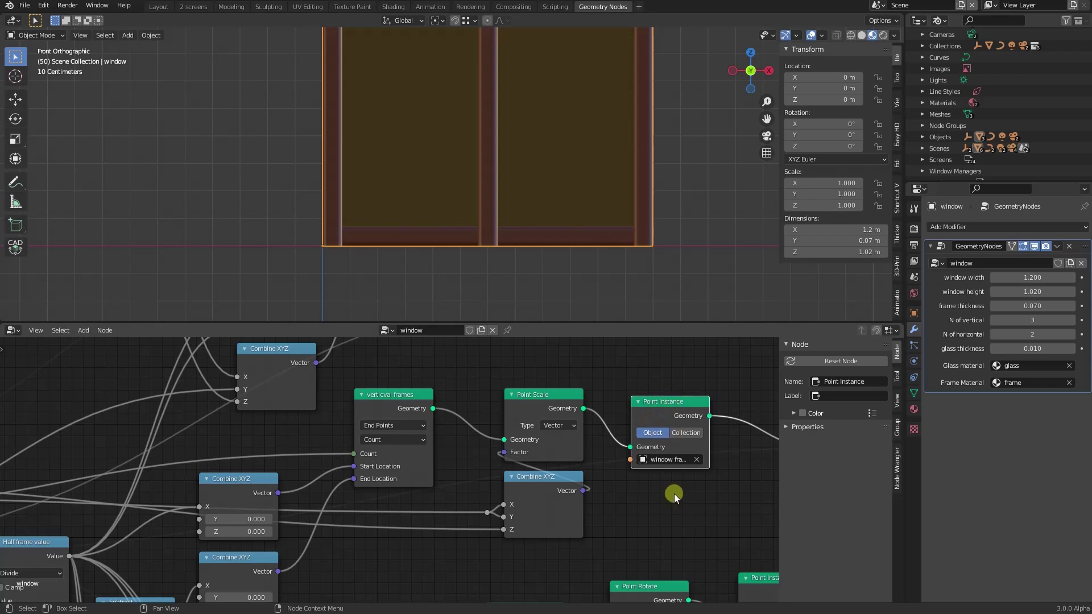
pyautogui.scroll(-2, 674, 494)
pyautogui.scroll(-1, 674, 494)
pyautogui.scroll(3, 661, 483)
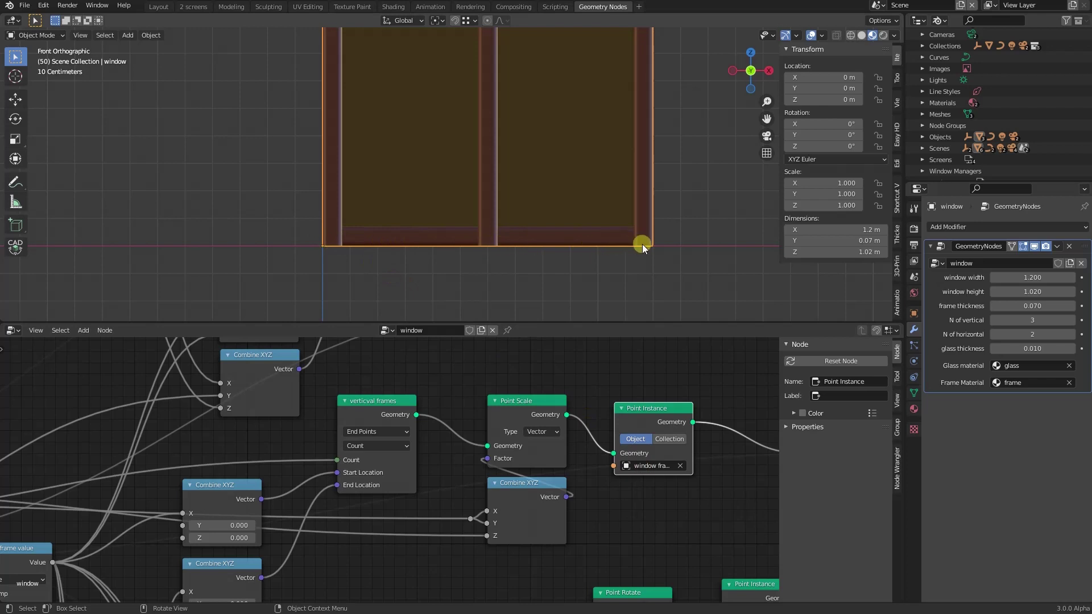
pyautogui.click(1073, 321)
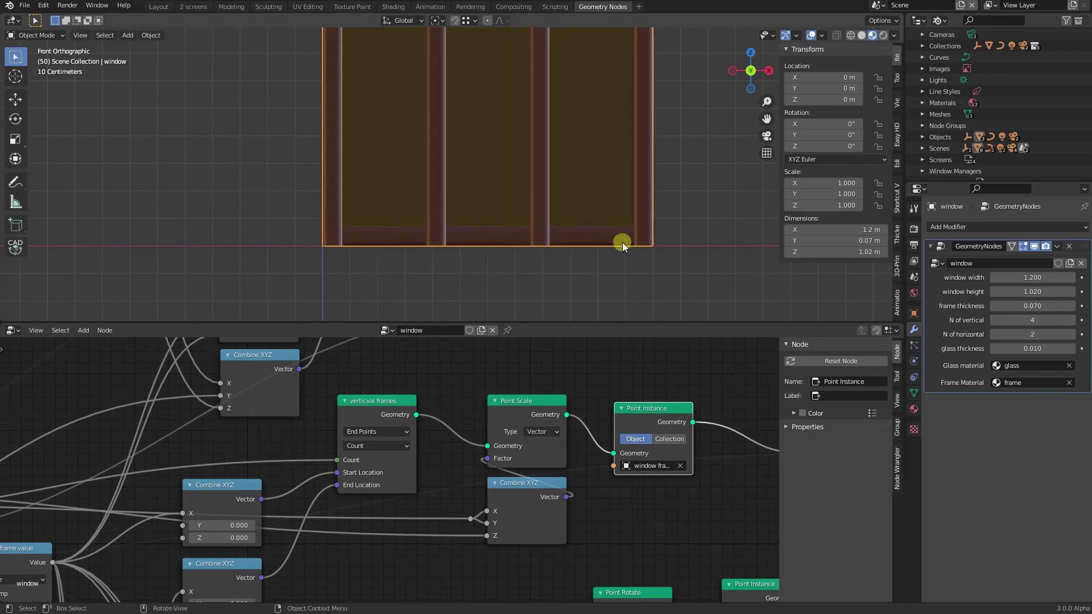
# Check window frame as the Point Instance node's object and inspect the separate block beside the window.
pyautogui.scroll(2, 653, 477)
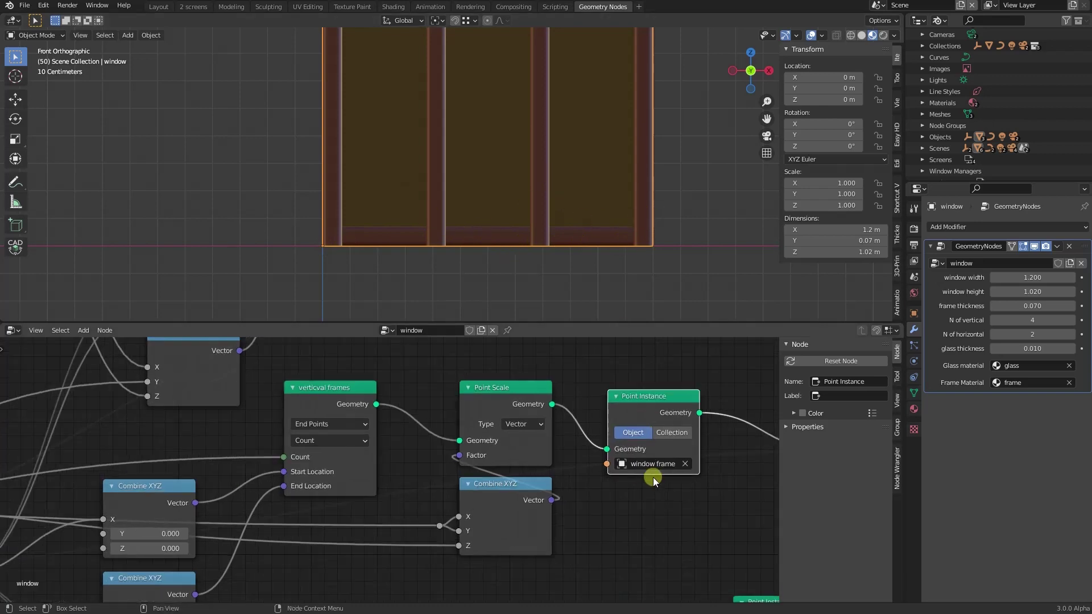
pyautogui.click(654, 461)
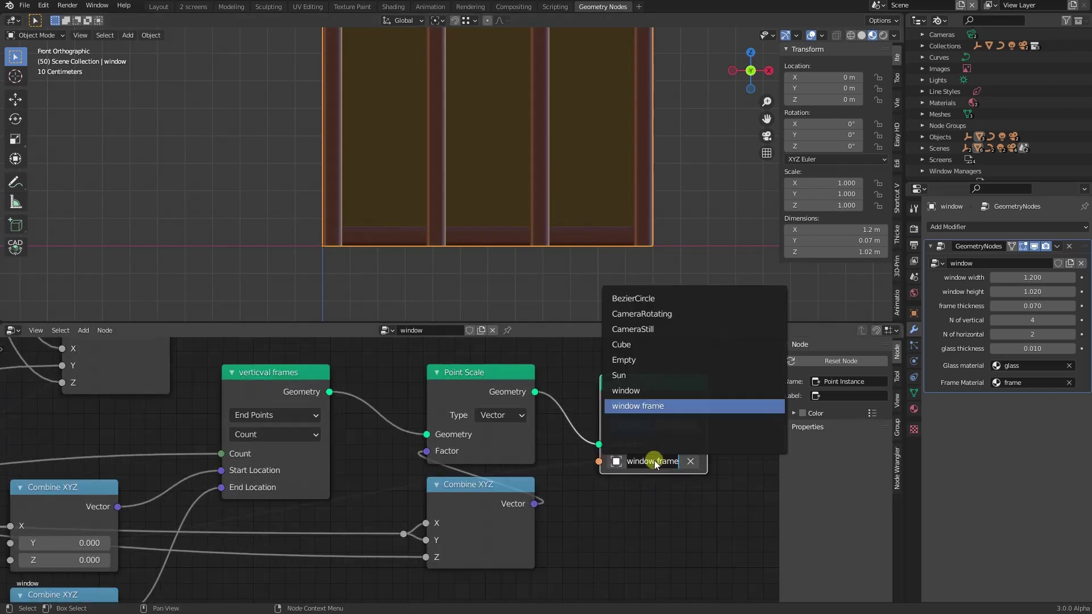
pyautogui.click(639, 406)
pyautogui.scroll(-5, 655, 464)
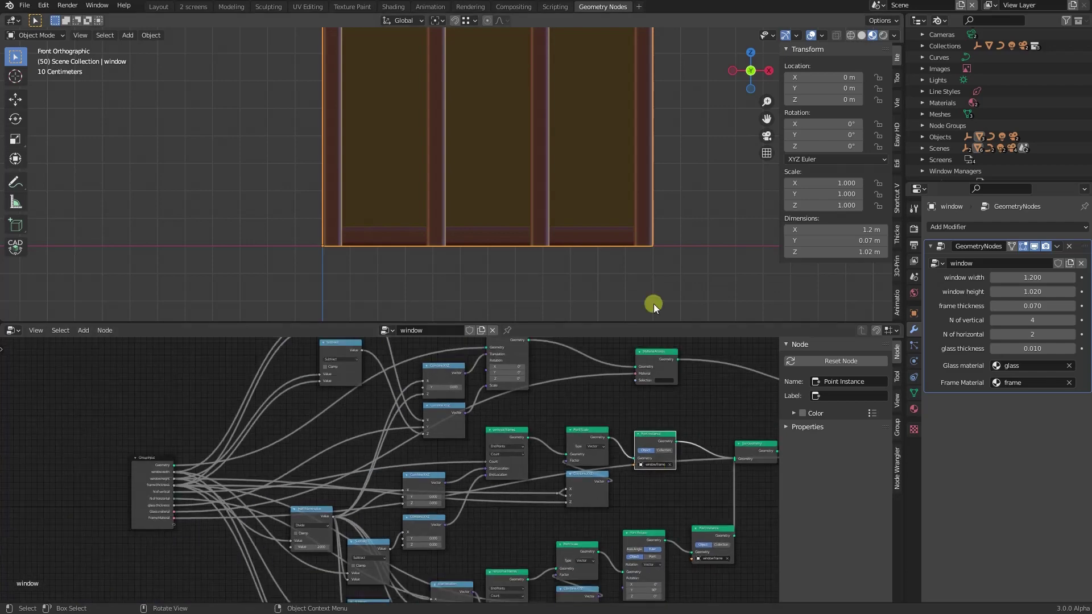
pyautogui.scroll(-3, 657, 285)
pyautogui.scroll(-2, 661, 264)
pyautogui.scroll(4, 353, 245)
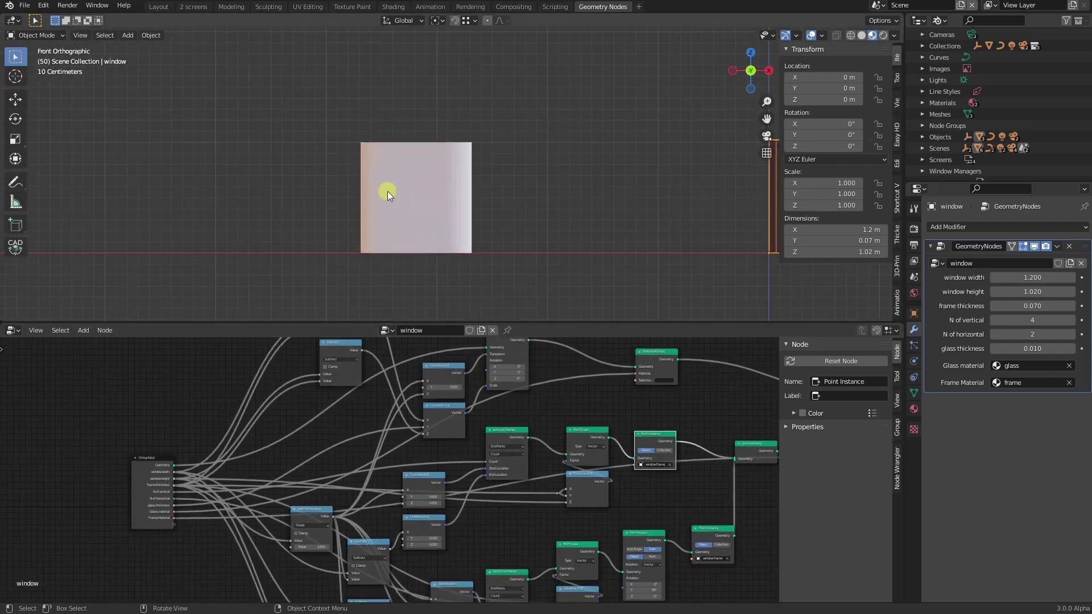
pyautogui.scroll(-2, 390, 199)
pyautogui.scroll(5, 670, 459)
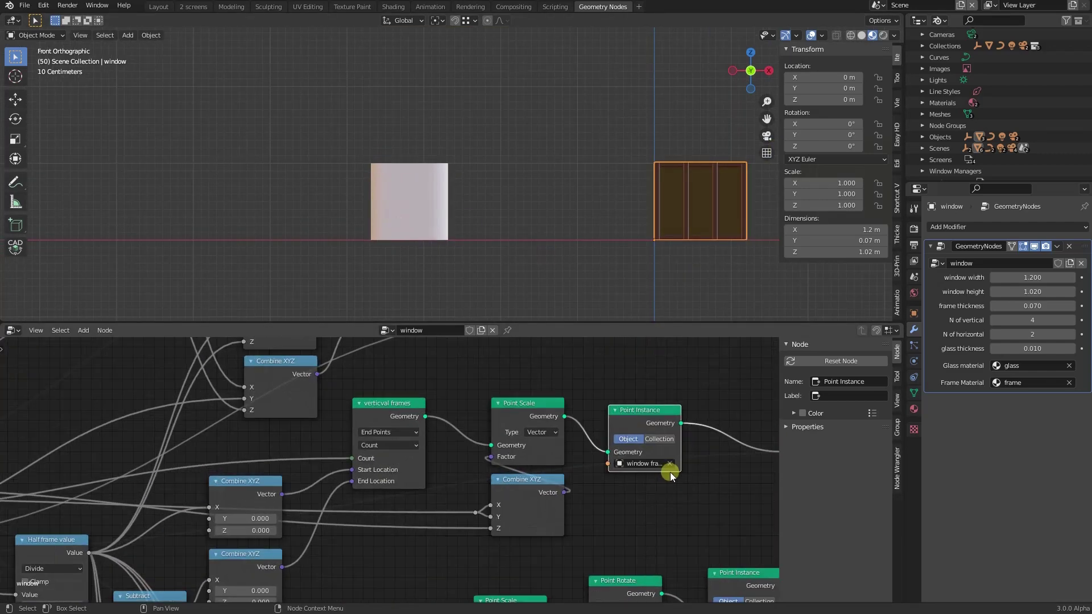
# Clear the Point Instance node's object, pick window frame again from the viewport, and view the window in perspective.
pyautogui.click(670, 461)
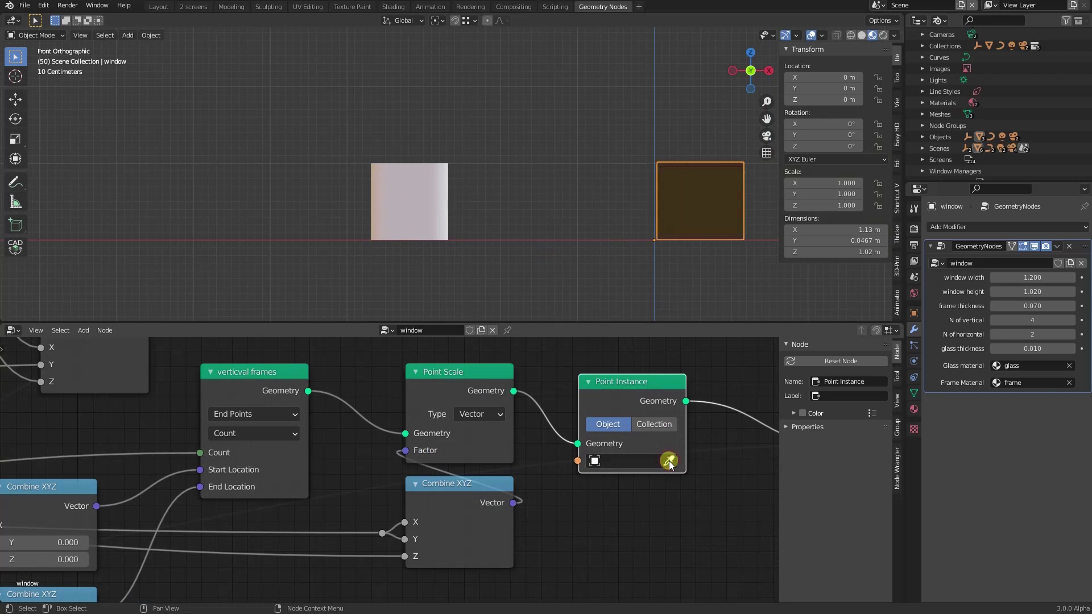
pyautogui.click(669, 461)
pyautogui.click(665, 212)
pyautogui.scroll(3, 689, 209)
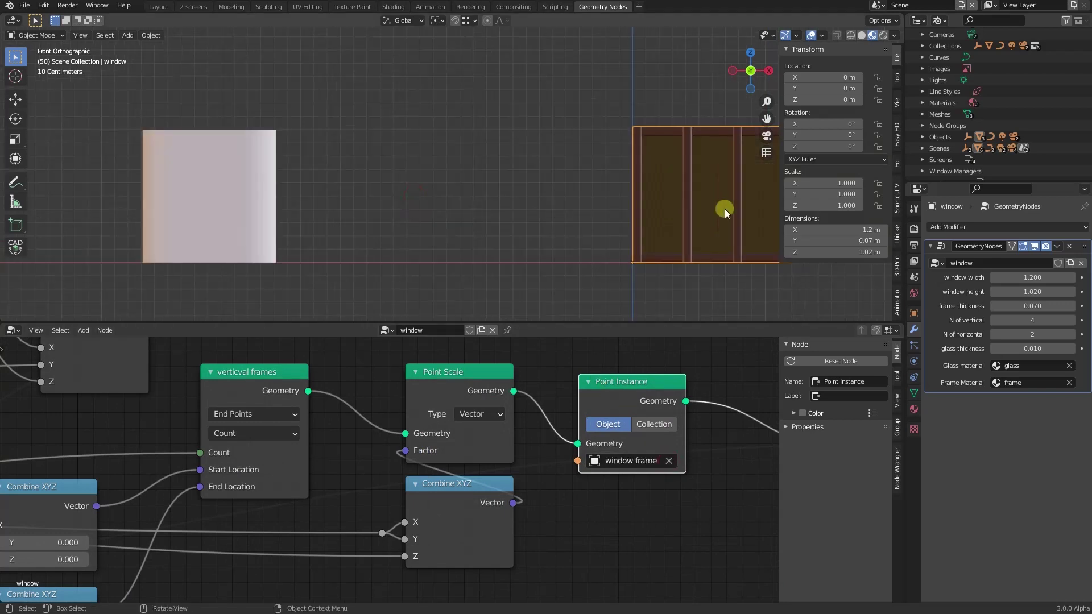
pyautogui.moveTo(725, 210); pyautogui.dragTo(691, 248, button='middle')
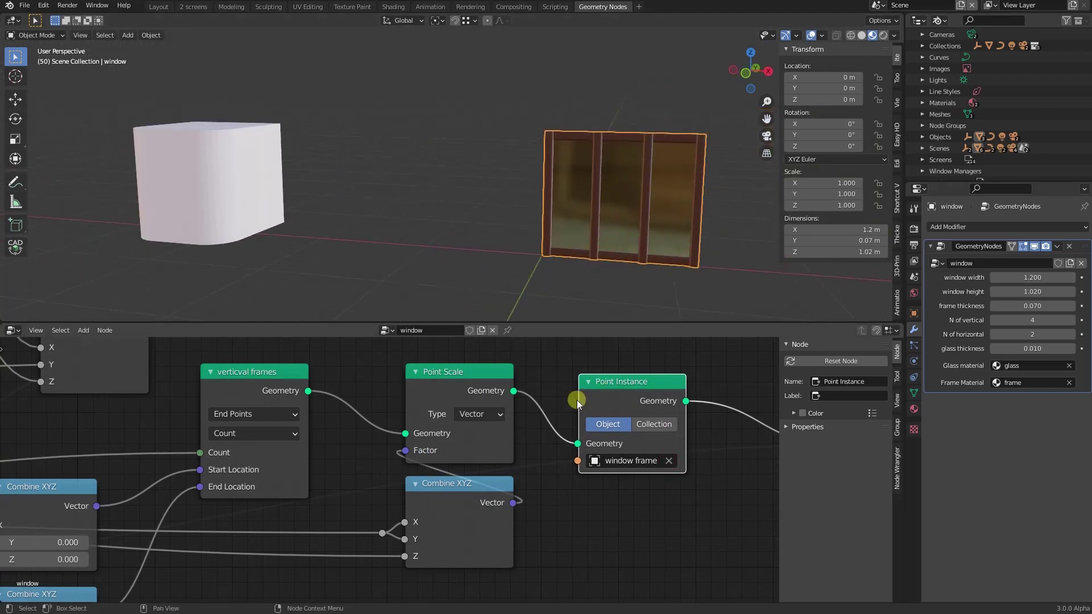
pyautogui.scroll(-3, 528, 442)
pyautogui.moveTo(539, 499); pyautogui.dragTo(531, 471, button='middle')
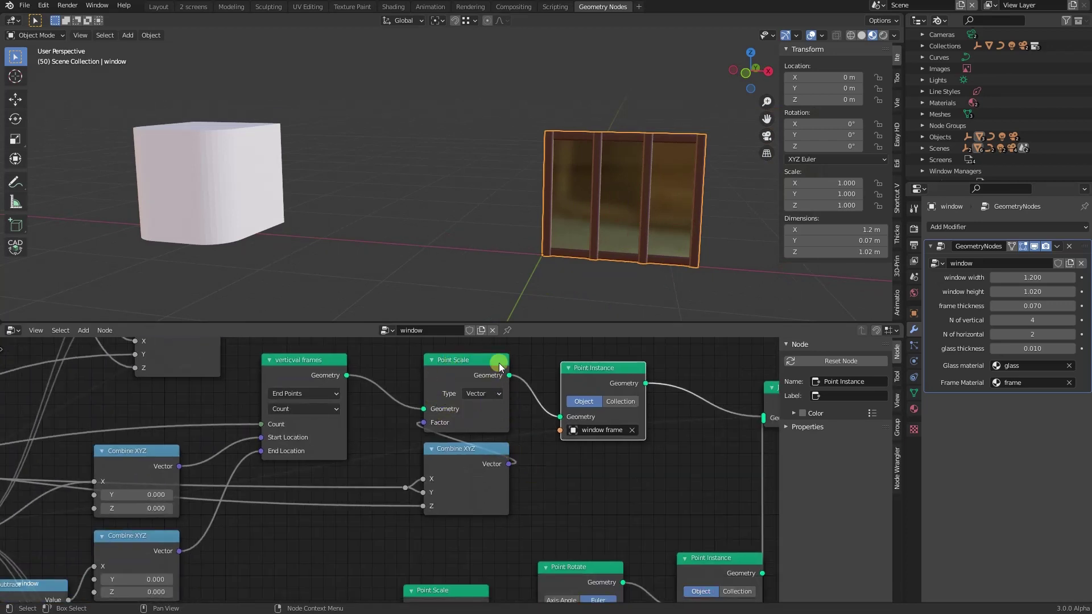
# Shift the vertical frames chain's Point Scale node slightly aside and move its Combine XYZ node lower, clear of it.
pyautogui.moveTo(477, 358)
pyautogui.mouseDown()
pyautogui.moveTo(488, 360)
pyautogui.moveTo(482, 366)
pyautogui.mouseUp()
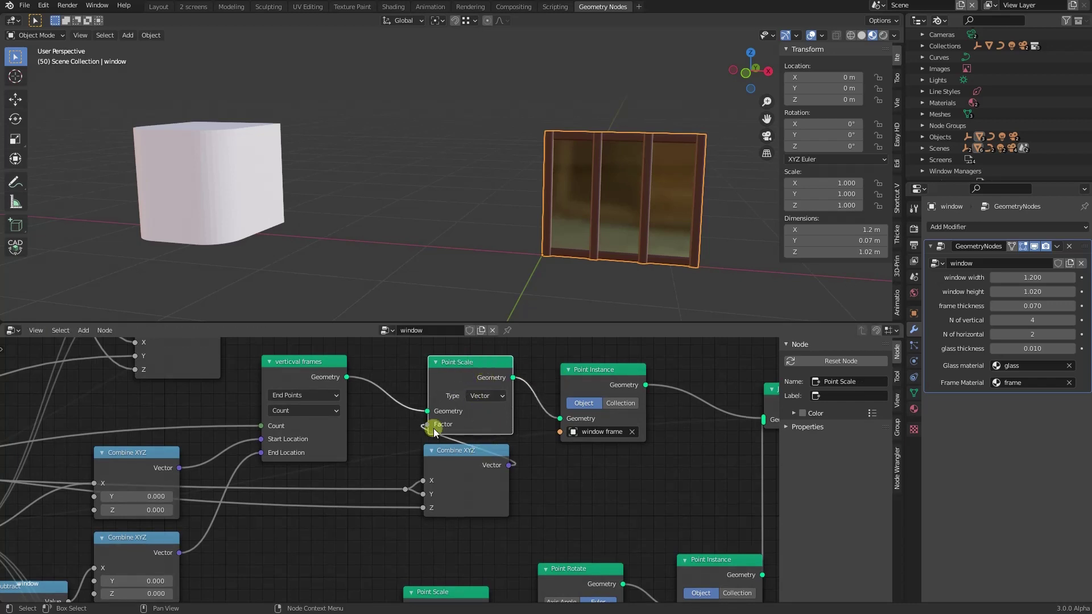
pyautogui.scroll(1, 432, 465)
pyautogui.moveTo(494, 344); pyautogui.dragTo(494, 351)
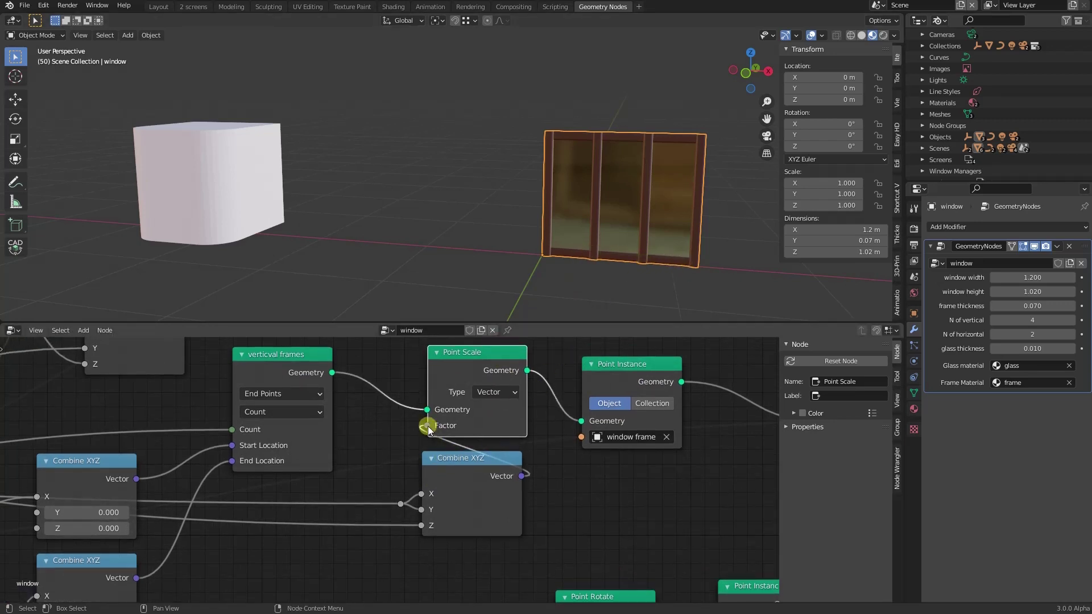
pyautogui.moveTo(426, 428); pyautogui.dragTo(470, 479)
pyautogui.click(460, 494)
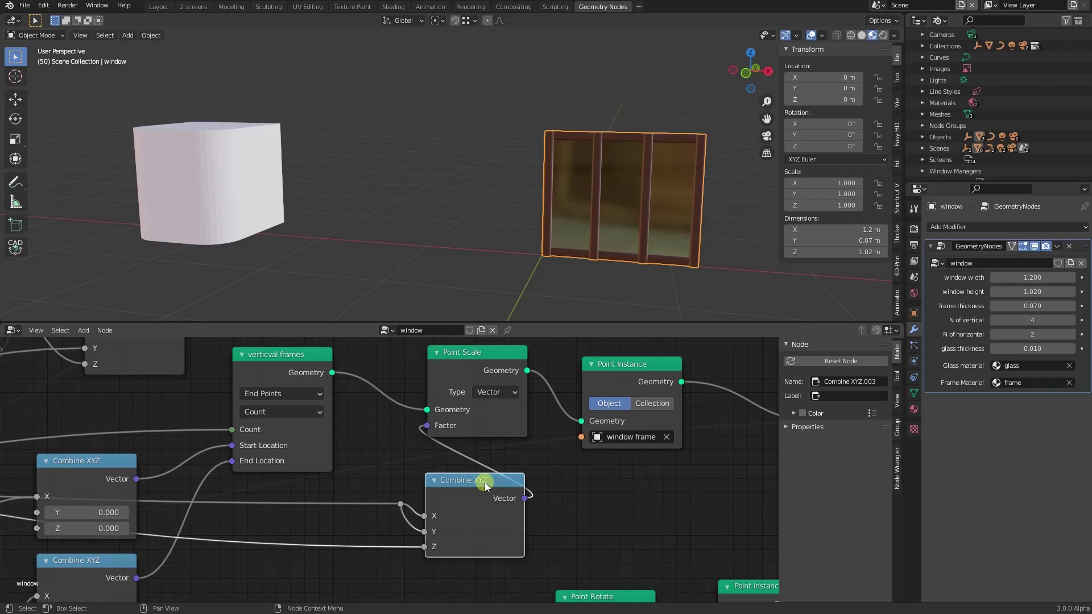
# Trace the X, Y and Z inputs of the Point Scale's Combine XYZ node back to the Group Input parameters.
pyautogui.scroll(-4, 614, 482)
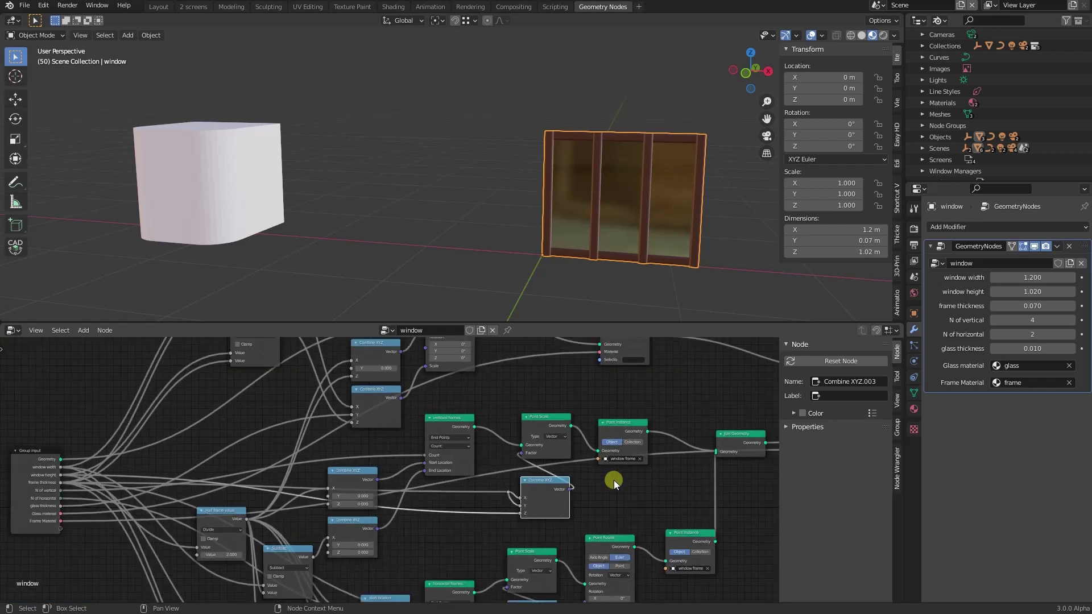
pyautogui.moveTo(471, 523); pyautogui.dragTo(538, 517, button='middle')
pyautogui.scroll(2, 542, 518)
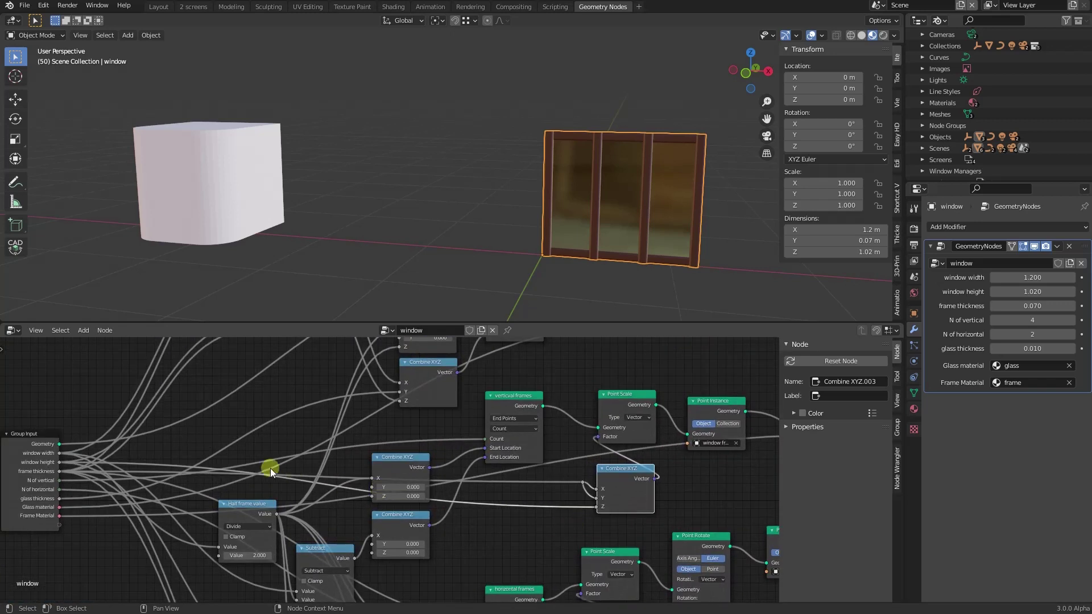
pyautogui.scroll(3, 575, 535)
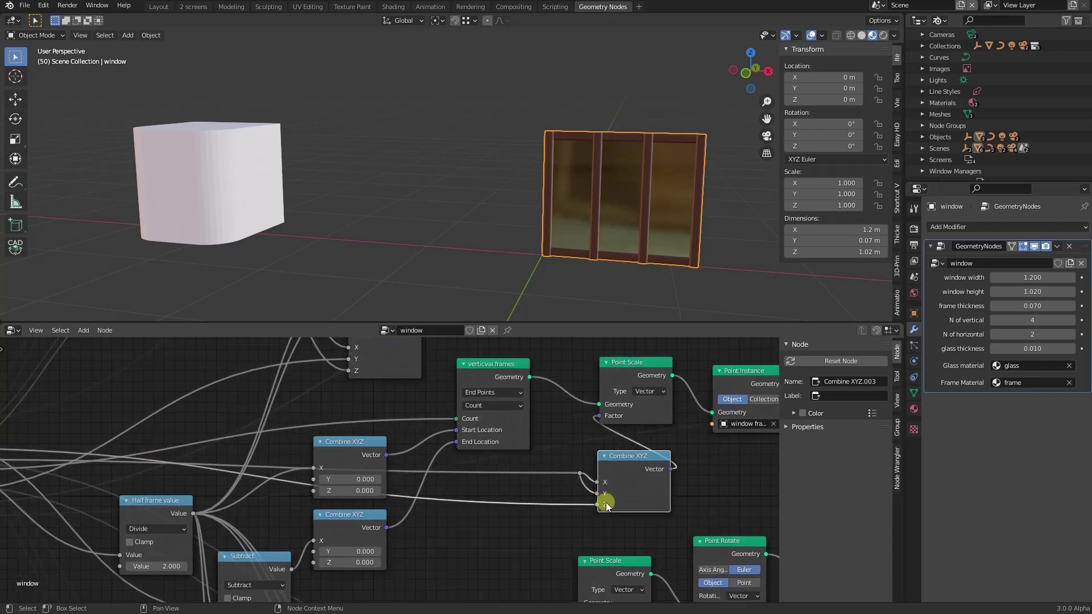
pyautogui.scroll(-2, 607, 503)
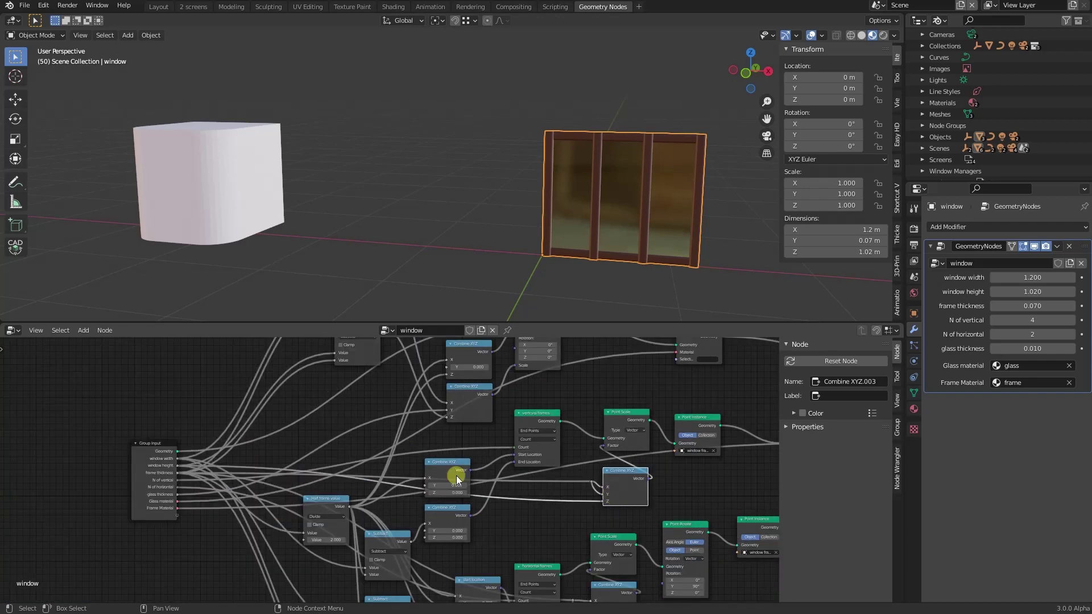
pyautogui.scroll(3, 159, 469)
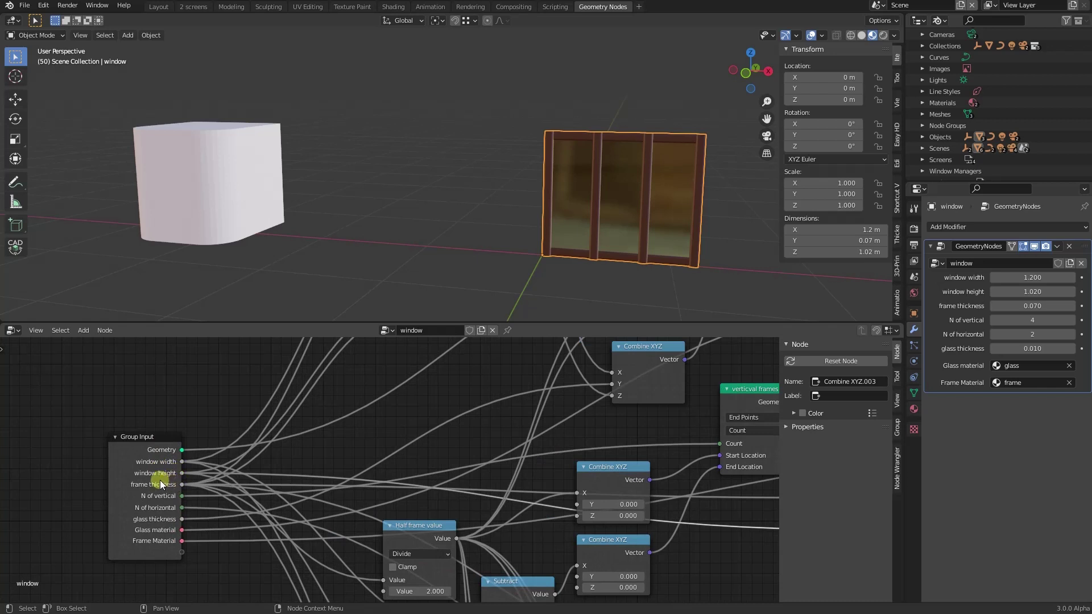
pyautogui.scroll(-1, 161, 484)
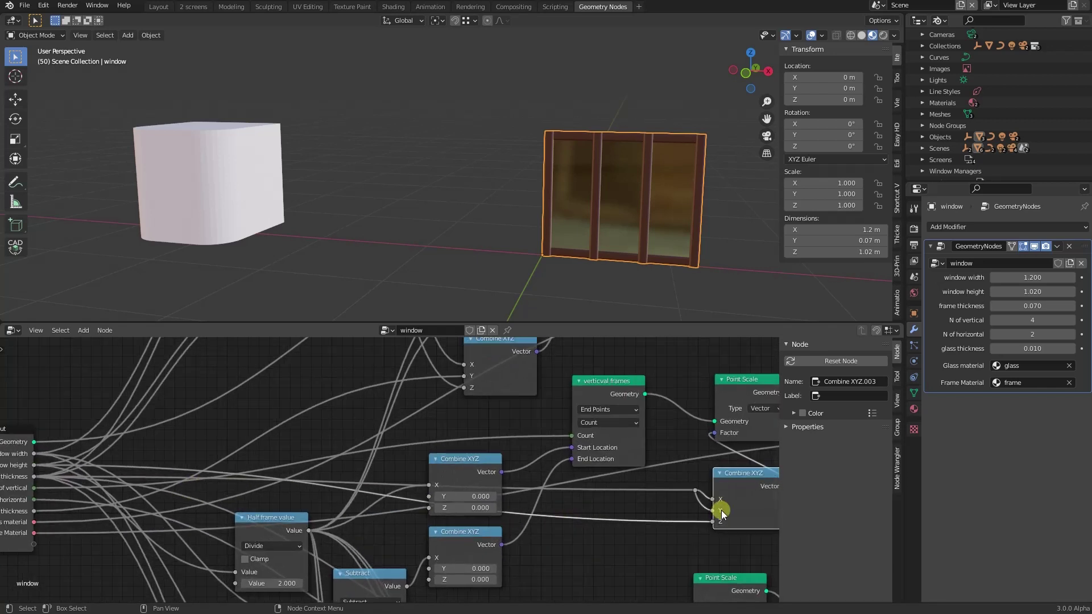
pyautogui.scroll(2, 720, 501)
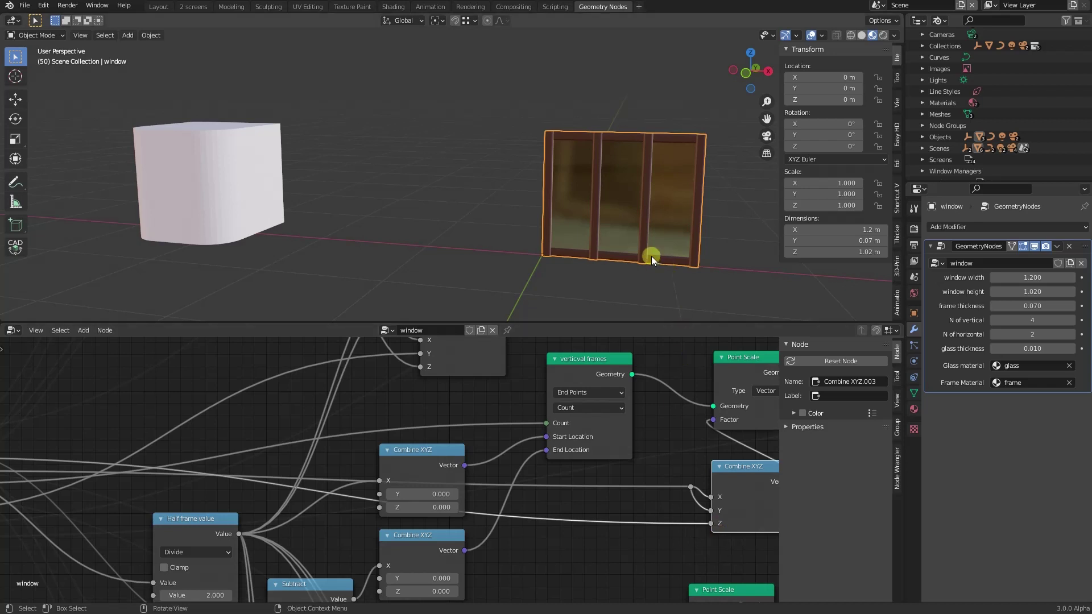
pyautogui.moveTo(663, 463); pyautogui.dragTo(579, 455, button='middle')
pyautogui.scroll(2, 672, 492)
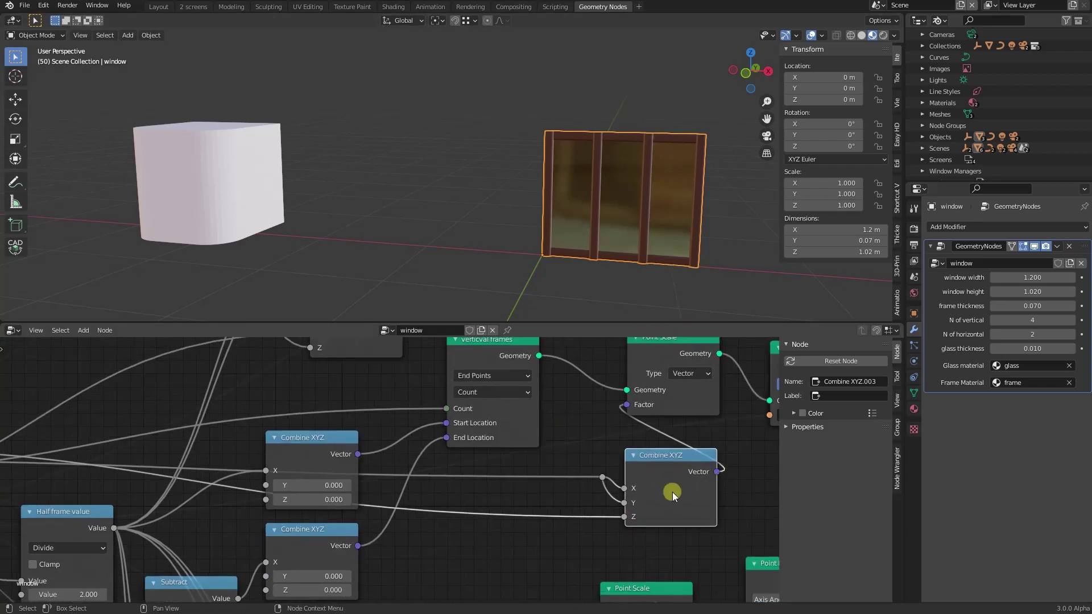
# Unlink Combine XYZ from the vertical frames' Point Scale, move it lower, and set the Factor to X 0.300, Y 0.600, Z 0.400.
pyautogui.moveTo(729, 467); pyautogui.dragTo(747, 462)
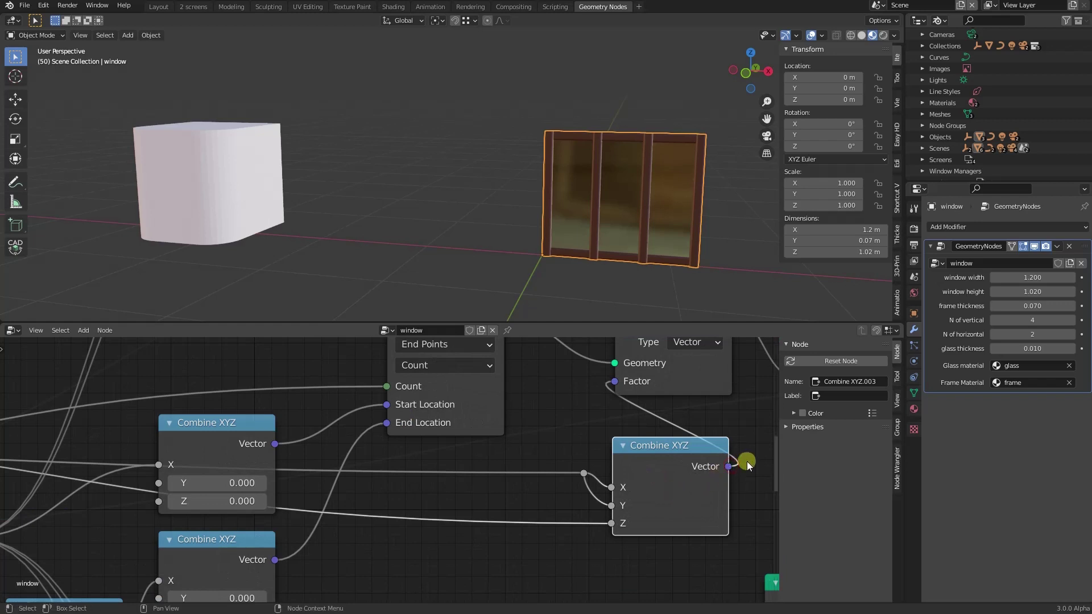
pyautogui.moveTo(568, 370); pyautogui.dragTo(613, 381)
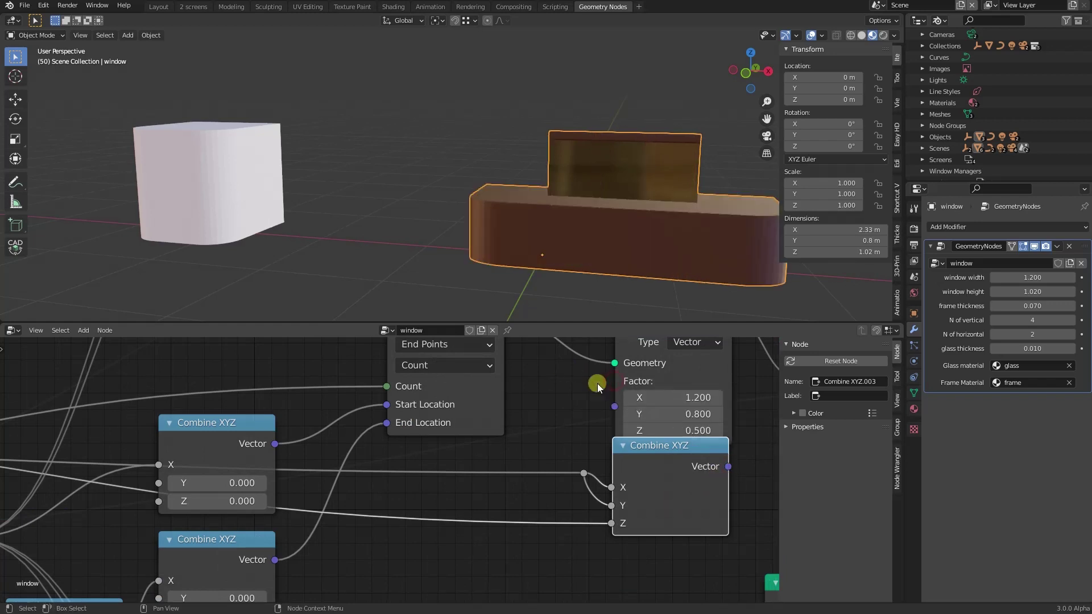
pyautogui.moveTo(658, 447); pyautogui.dragTo(654, 484)
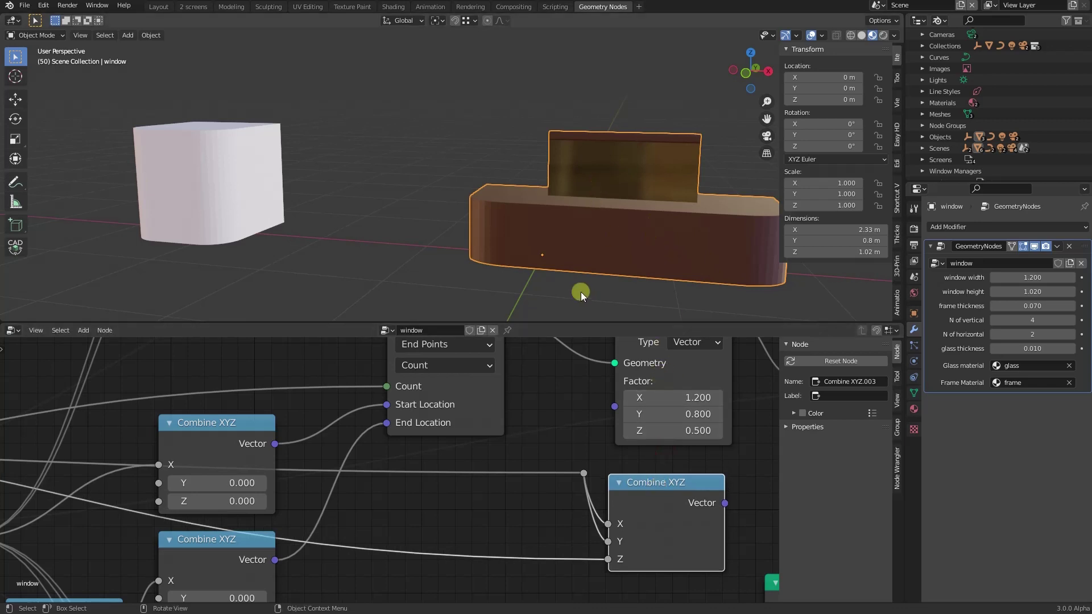
pyautogui.moveTo(699, 396); pyautogui.dragTo(694, 430)
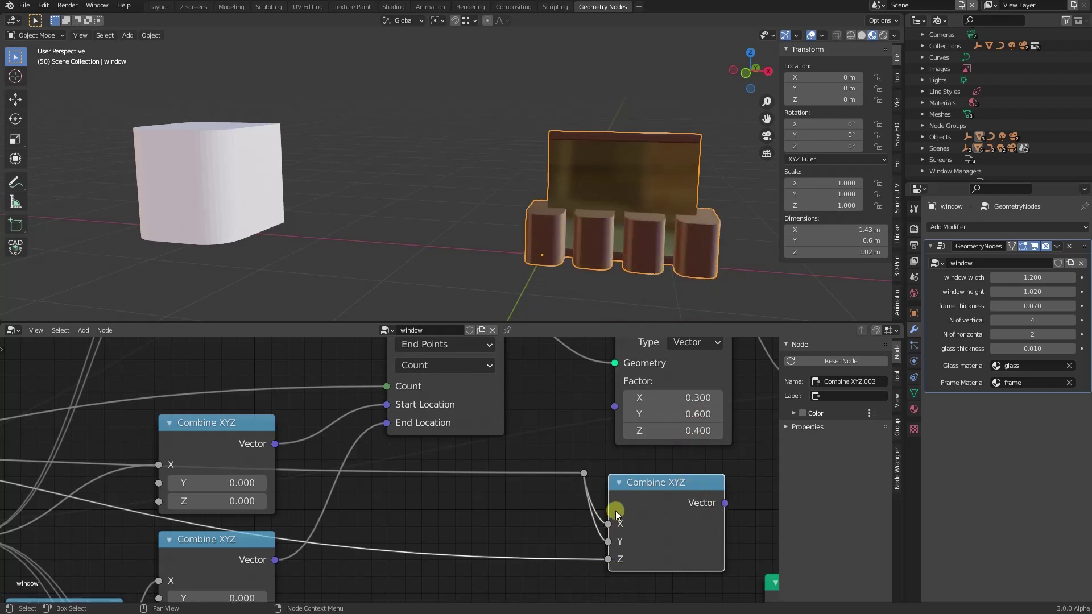
# Reconnect the Combine XYZ Vector output to the Factor of the vertical frames' Point Scale node.
pyautogui.moveTo(722, 503); pyautogui.dragTo(615, 408)
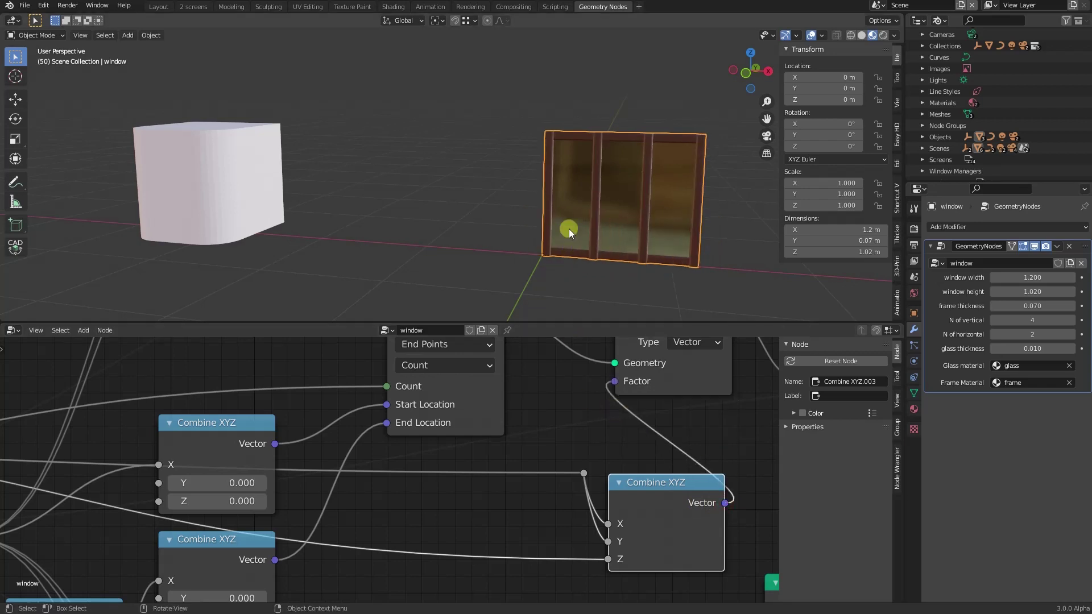
pyautogui.scroll(-7, 569, 228)
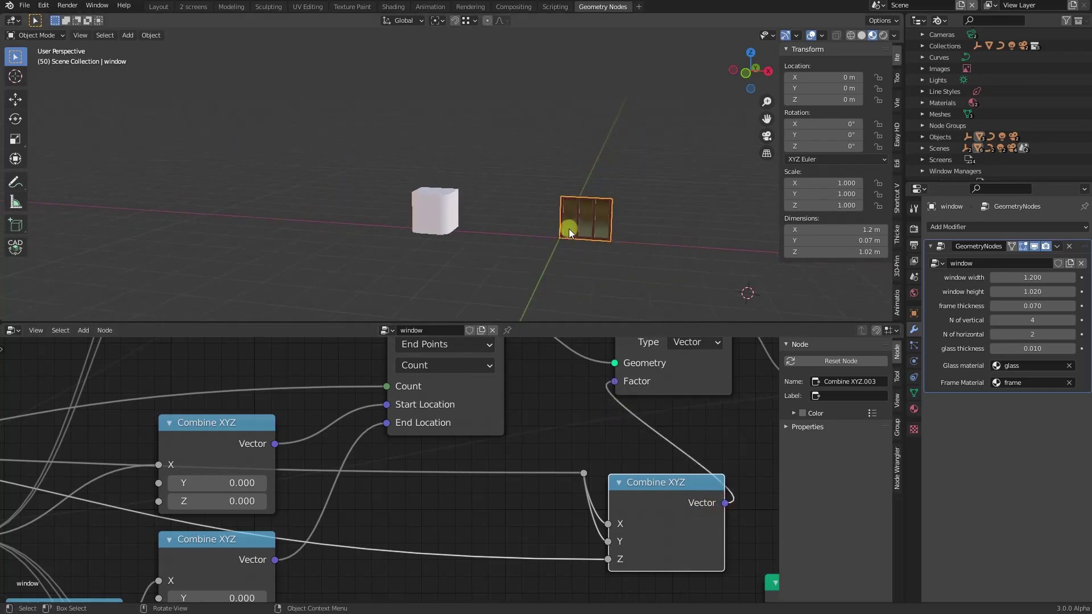
pyautogui.scroll(-5, 566, 418)
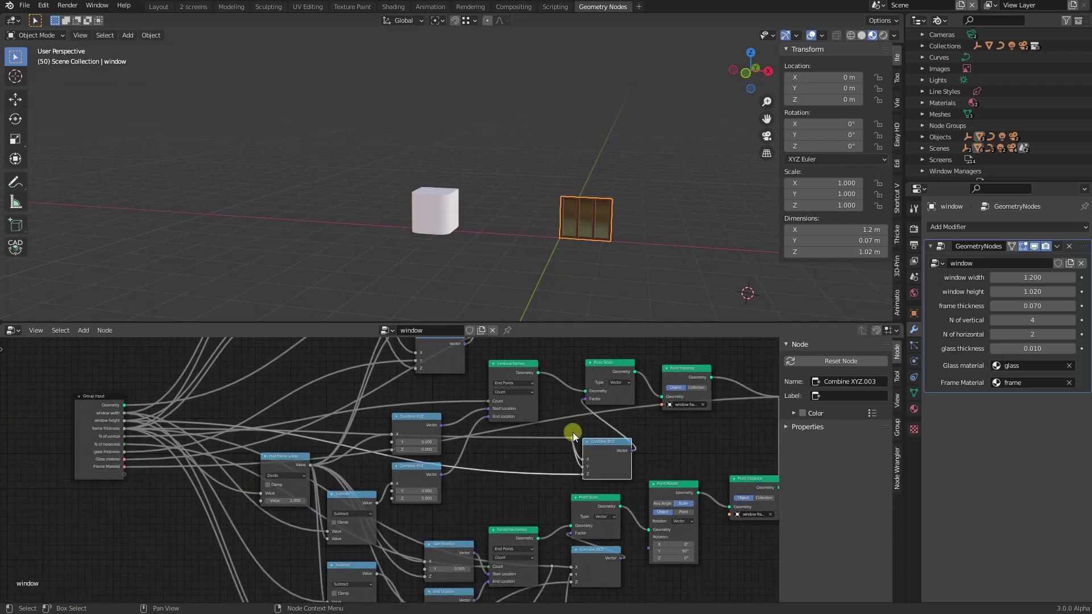
# Select the Point Rotate node in the horizontal frames chain and set N of horizontal to 3.
pyautogui.scroll(5, 575, 568)
pyautogui.moveTo(609, 534); pyautogui.dragTo(469, 510, button='middle')
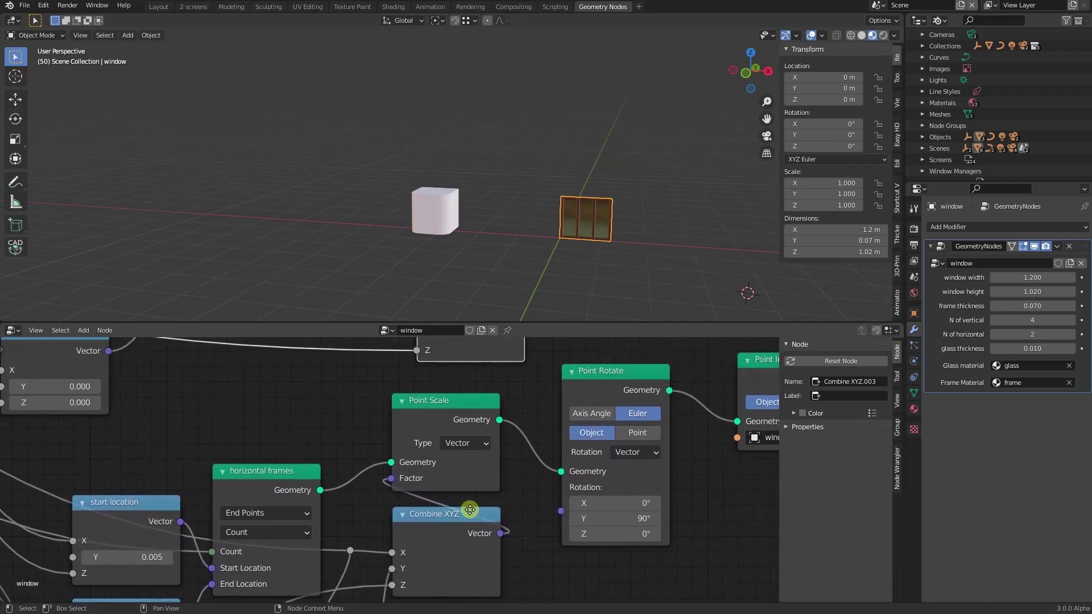
pyautogui.click(630, 371)
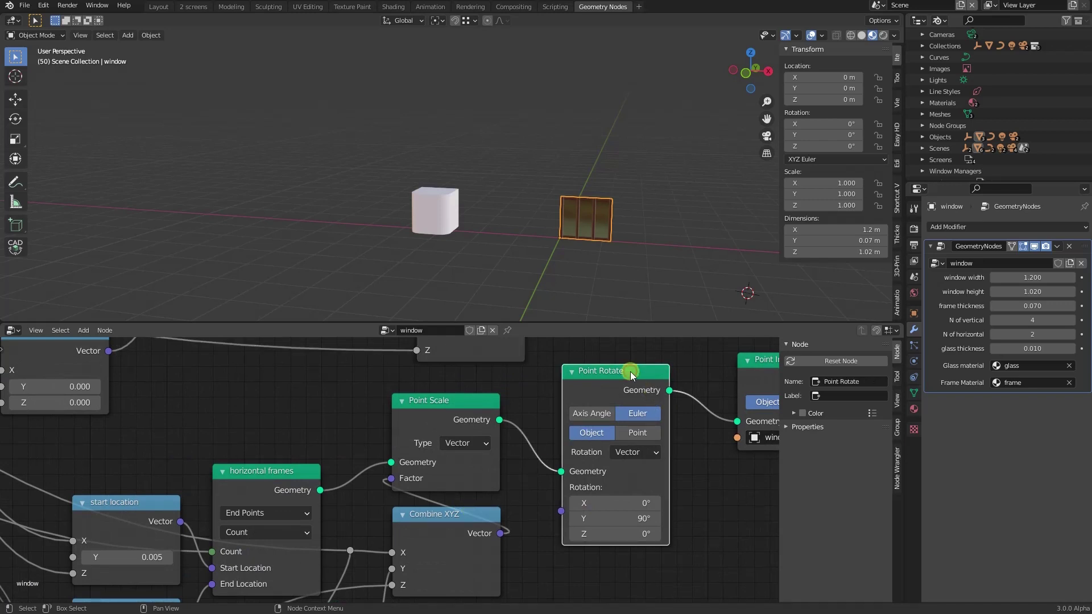
pyautogui.scroll(-1, 435, 425)
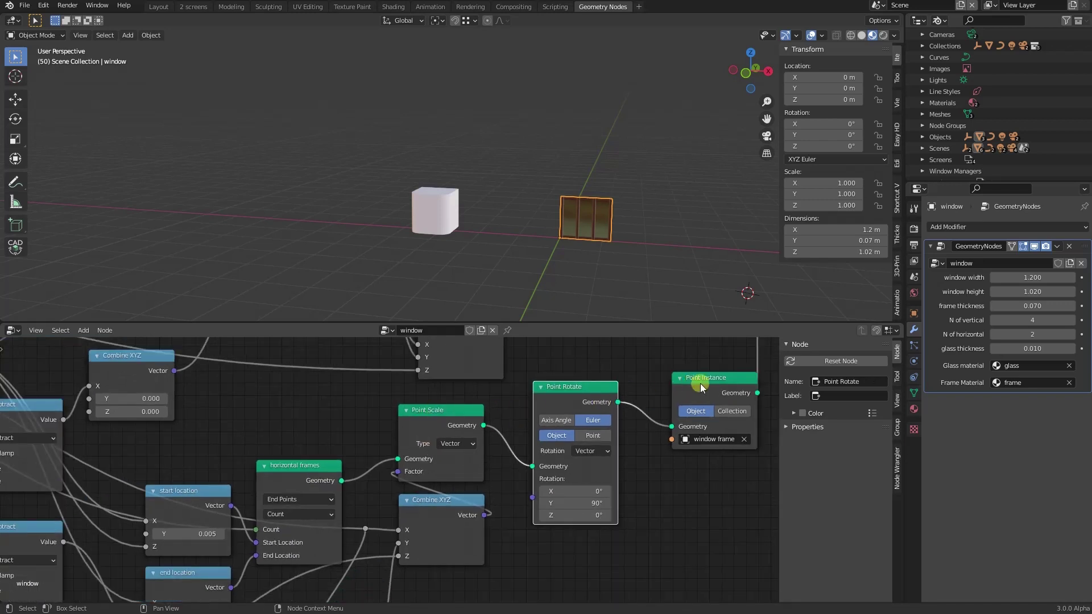
pyautogui.scroll(2, 643, 458)
pyautogui.scroll(1, 592, 249)
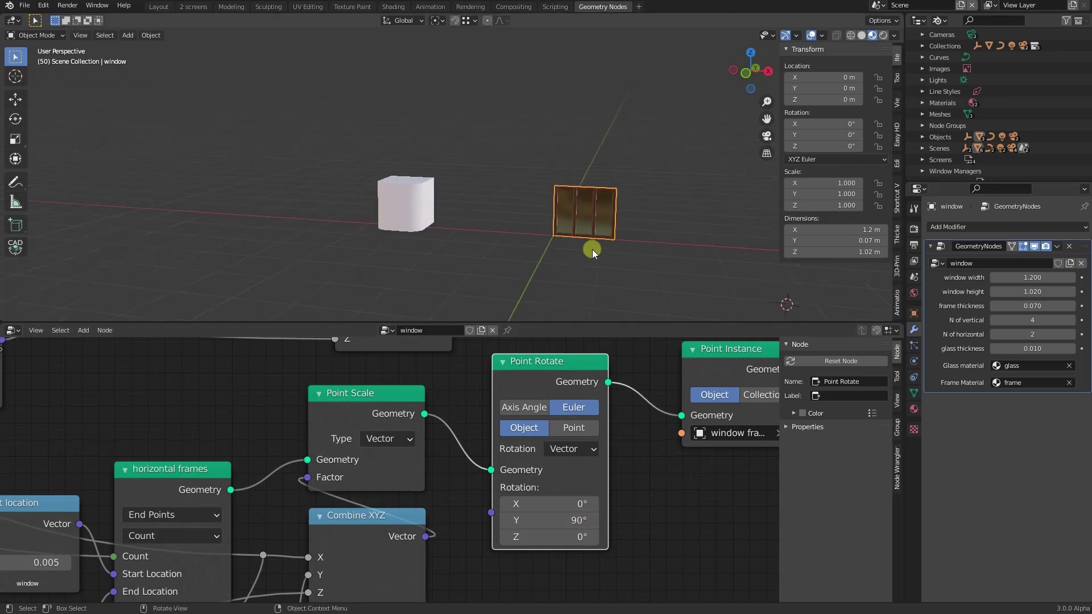
pyautogui.scroll(4, 592, 249)
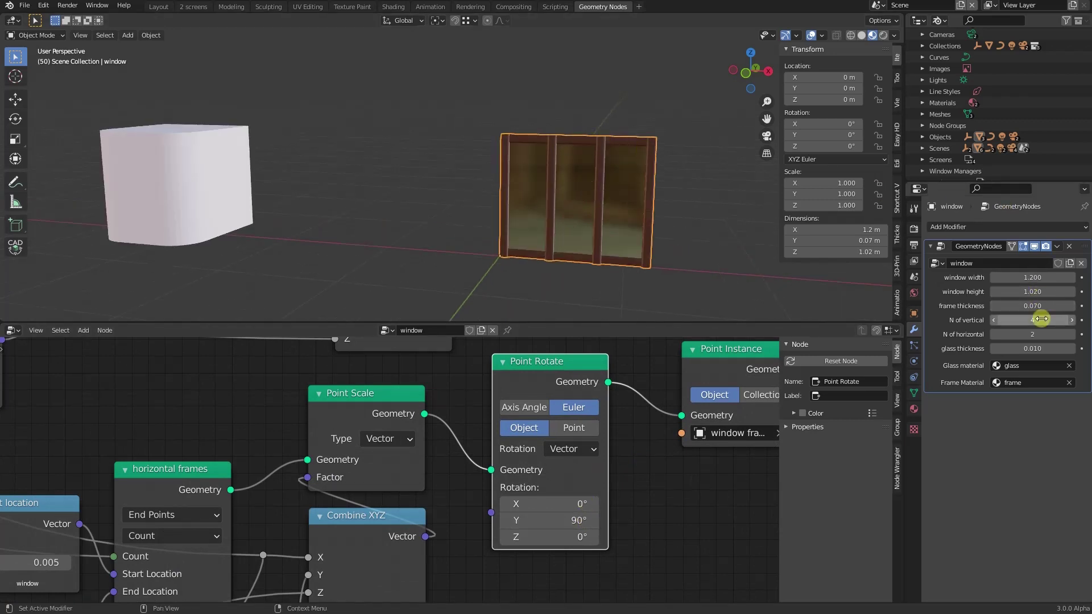
pyautogui.click(1072, 334)
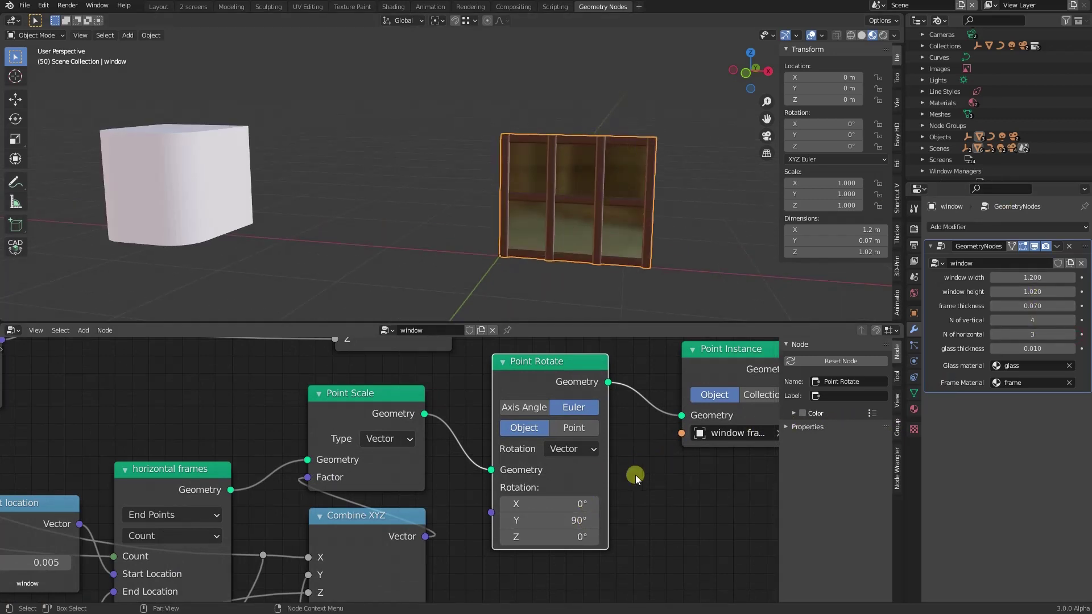
# Tilt the horizontal frames by changing Point Rotate's Y rotation to 70.5°, and restore it to 90°.
pyautogui.scroll(-2, 624, 496)
pyautogui.moveTo(586, 513); pyautogui.dragTo(478, 554)
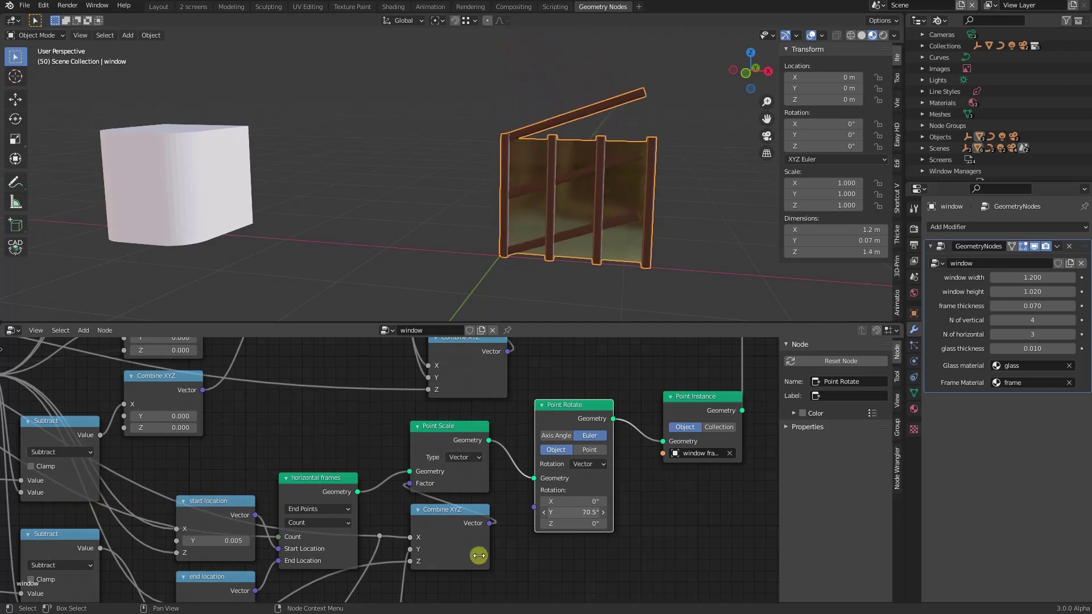
pyautogui.click(573, 514)
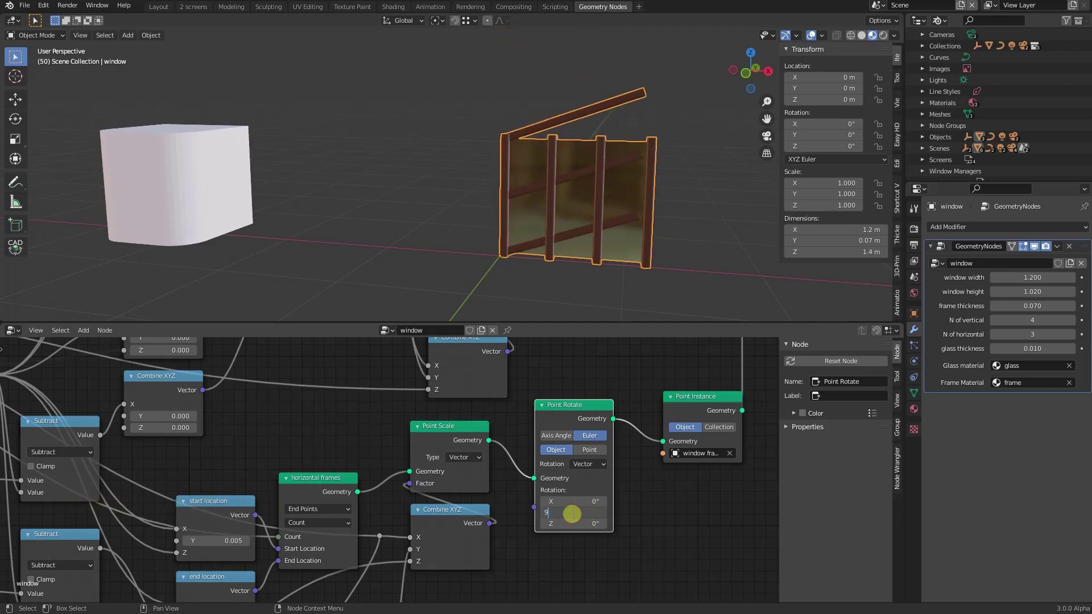
pyautogui.write('90')
pyautogui.press('Return')
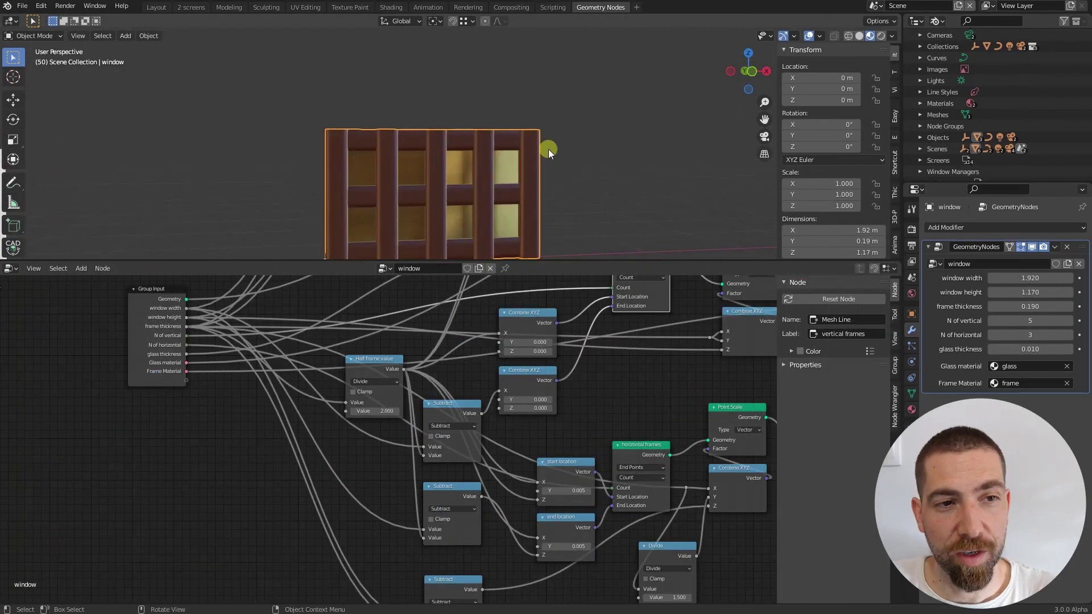
# Examine the window's corners, its origin point and the frame crossings up close, ending at the horizontal frames node chain.
pyautogui.scroll(3, 476, 181)
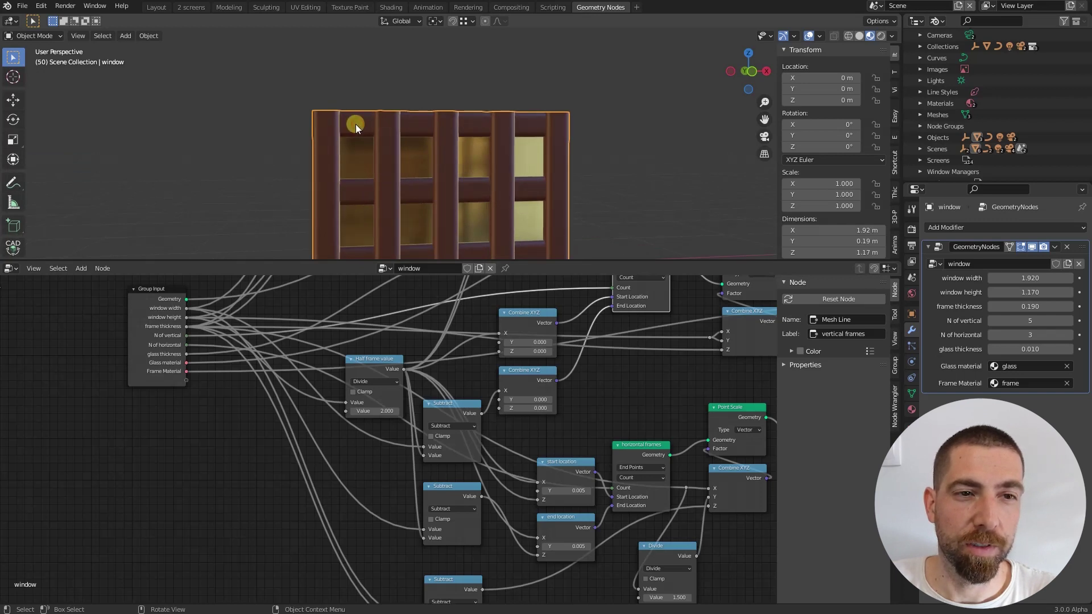
pyautogui.scroll(-3, 356, 124)
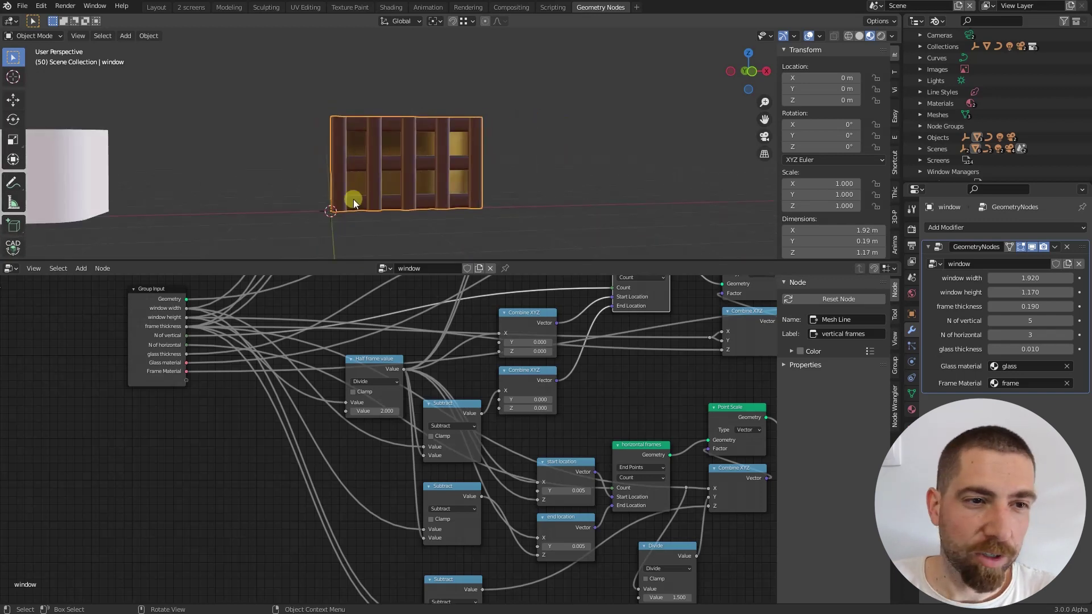
pyautogui.scroll(5, 353, 200)
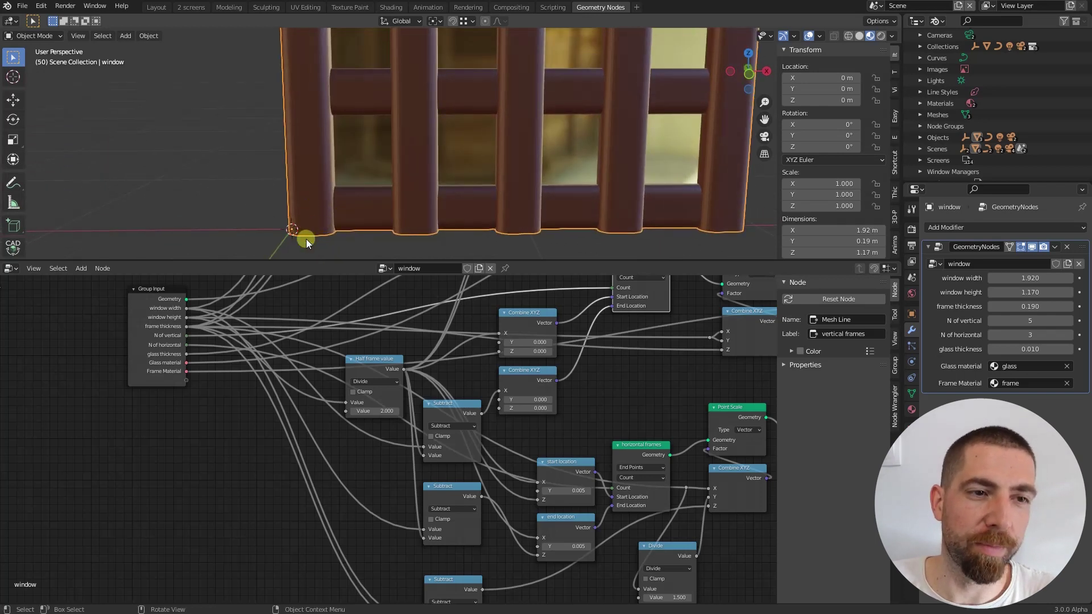
pyautogui.scroll(-3, 307, 232)
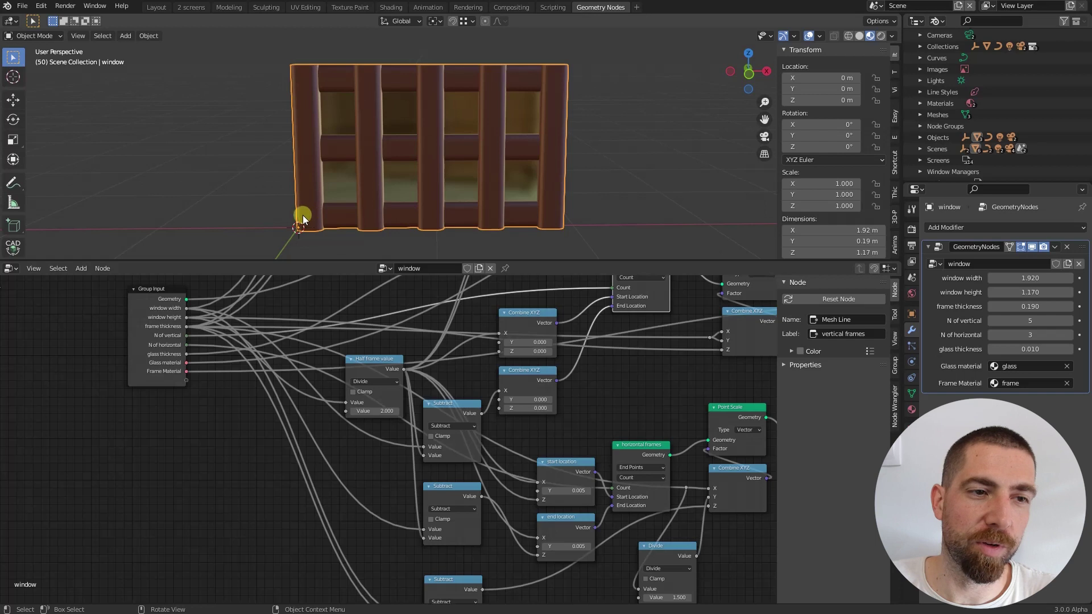
pyautogui.scroll(3, 273, 100)
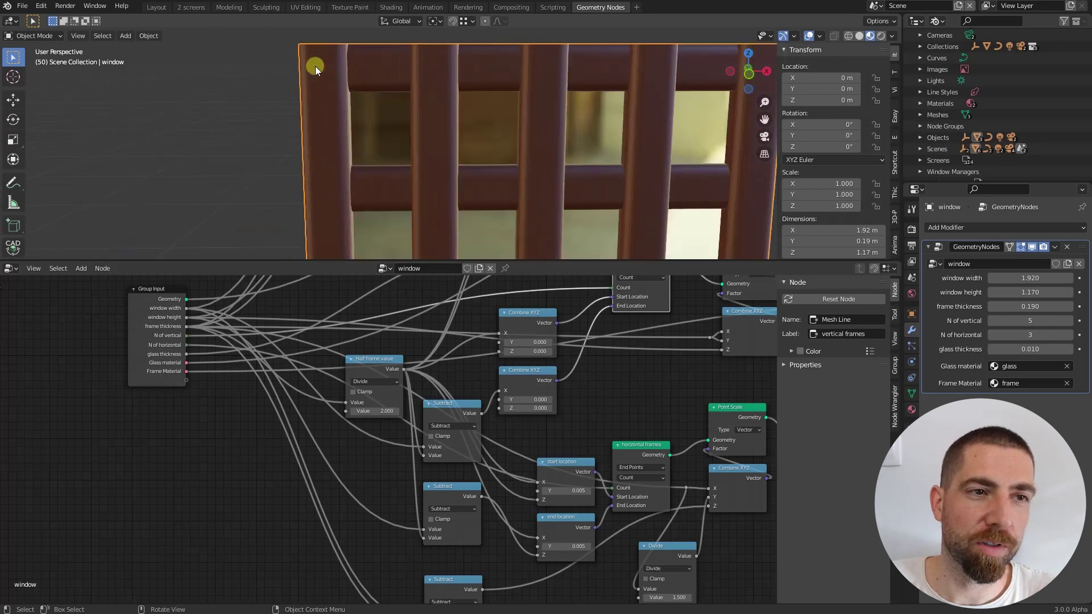
pyautogui.moveTo(315, 66)
pyautogui.mouseDown(button='middle')
pyautogui.moveTo(325, 130)
pyautogui.moveTo(301, 53)
pyautogui.moveTo(319, 71)
pyautogui.moveTo(319, 49)
pyautogui.mouseUp(button='middle')
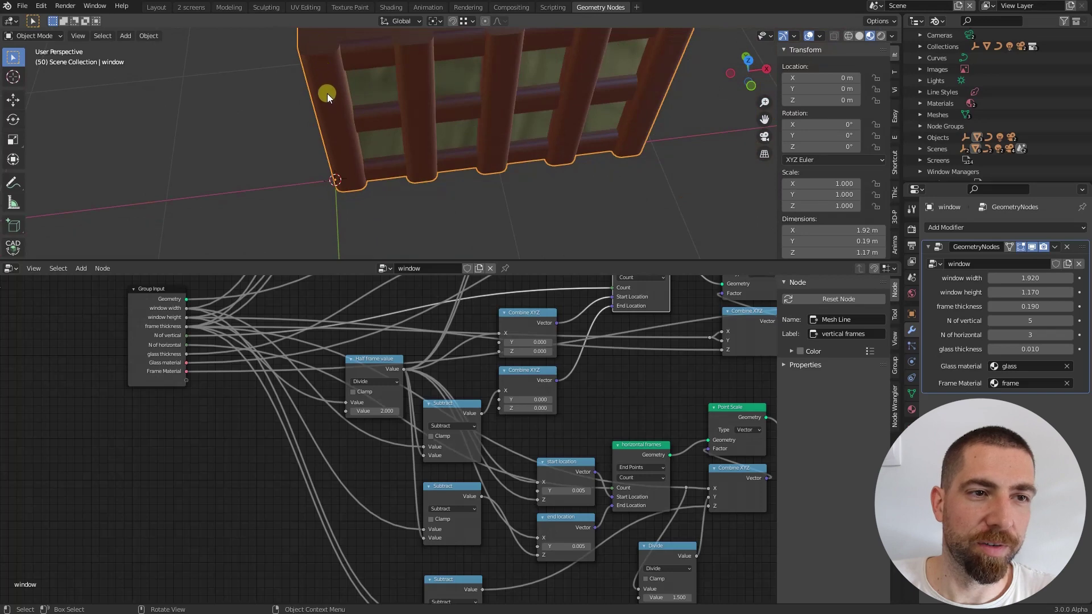
pyautogui.scroll(-3, 337, 119)
pyautogui.moveTo(337, 119); pyautogui.dragTo(390, 154, button='middle')
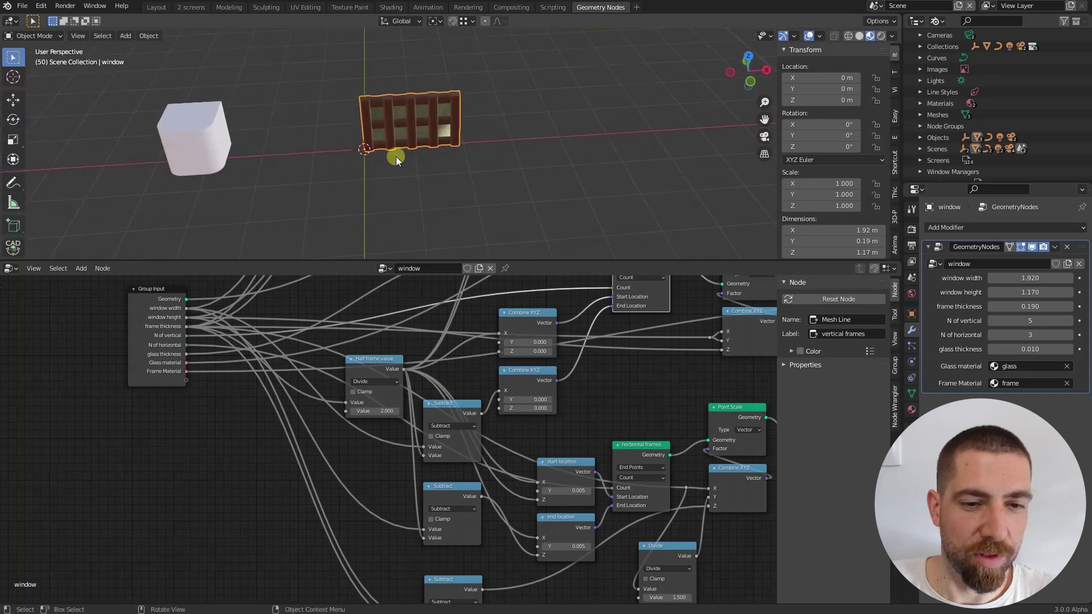
pyautogui.scroll(-1, 555, 380)
pyautogui.scroll(3, 644, 487)
pyautogui.moveTo(661, 463); pyautogui.dragTo(585, 488, button='middle')
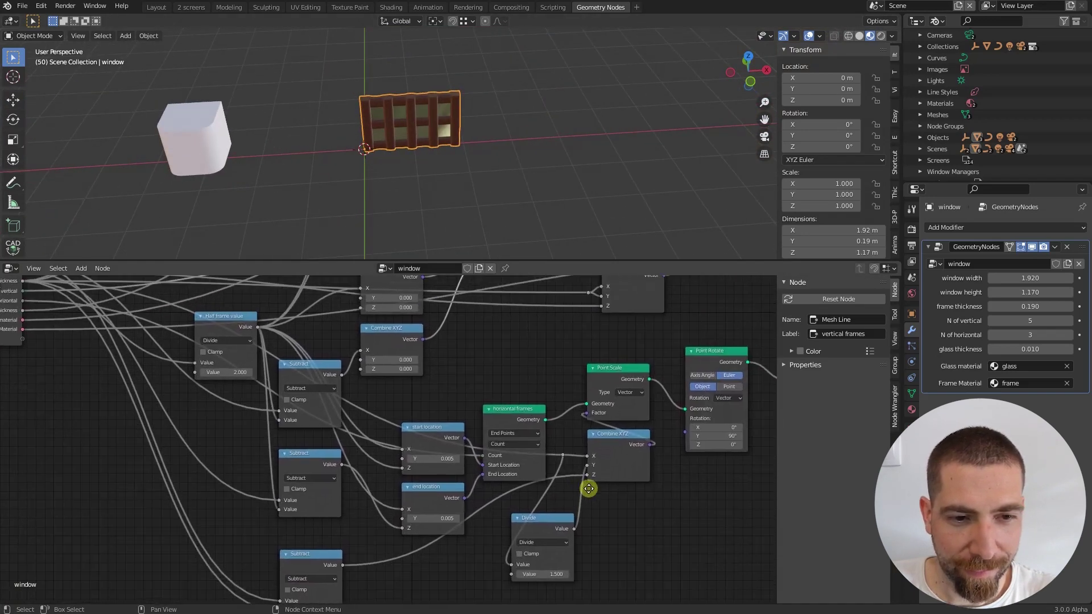
# Select the horizontal frames Mesh Line node and examine how its start and end locations are wired from the Subtract nodes.
pyautogui.scroll(1, 549, 429)
pyautogui.scroll(1, 548, 429)
pyautogui.moveTo(500, 500); pyautogui.dragTo(509, 382, button='middle')
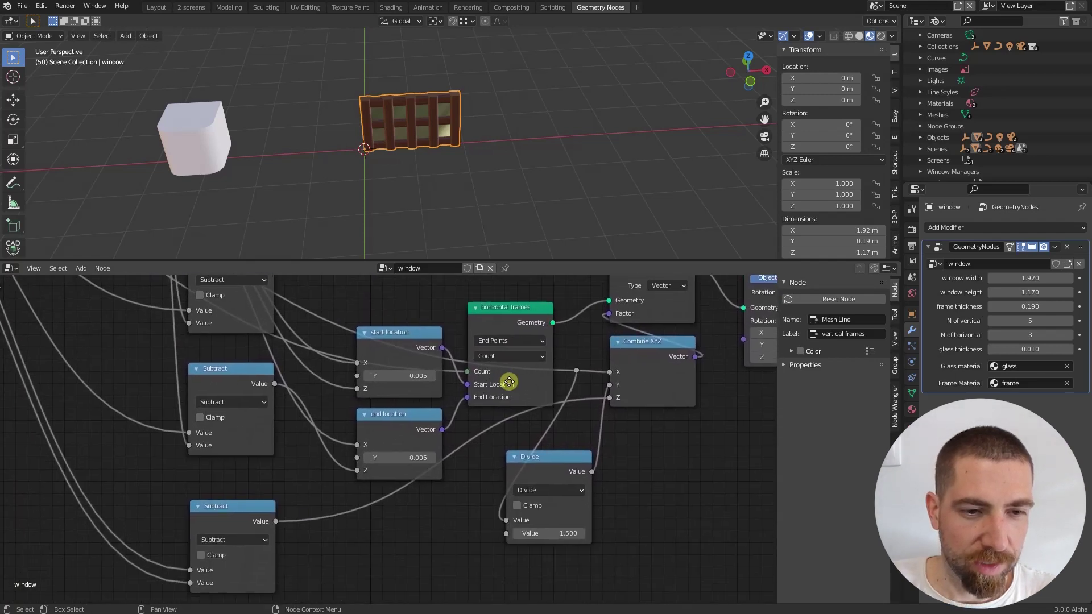
pyautogui.click(483, 382)
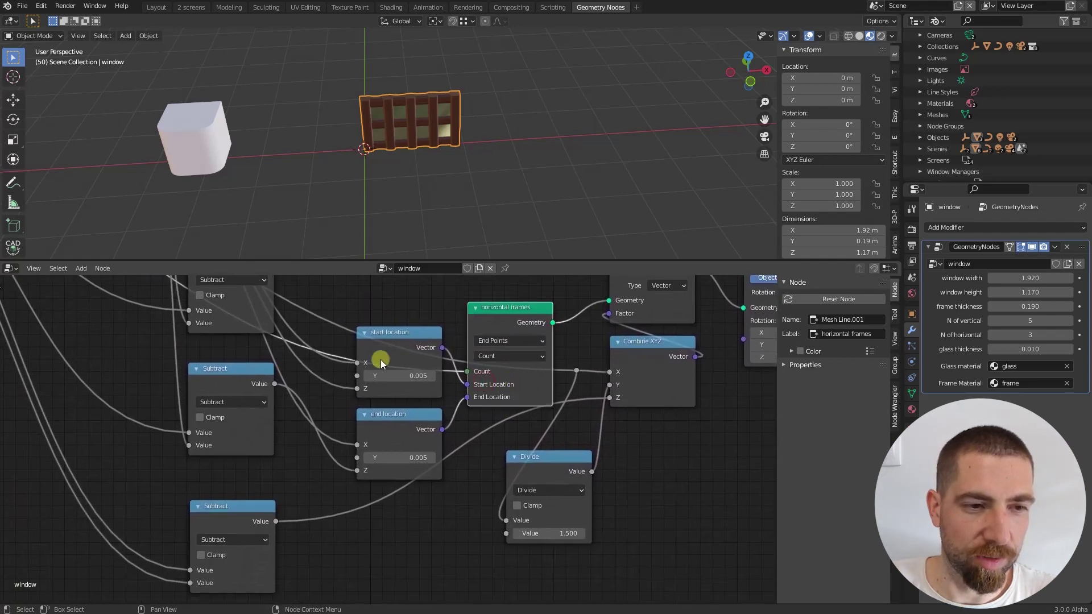
pyautogui.scroll(-6, 380, 359)
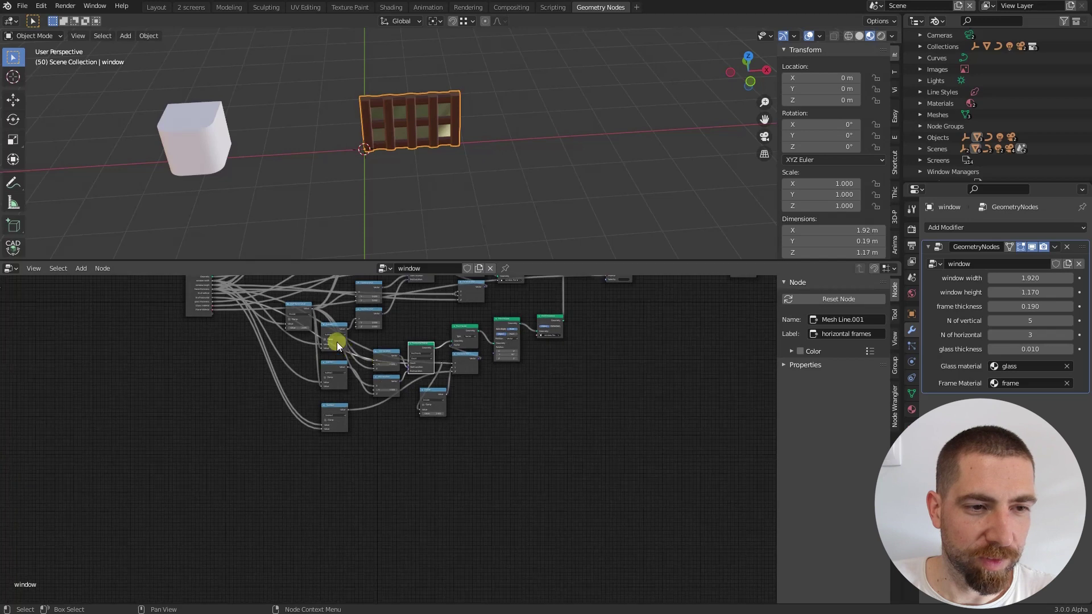
pyautogui.scroll(5, 298, 300)
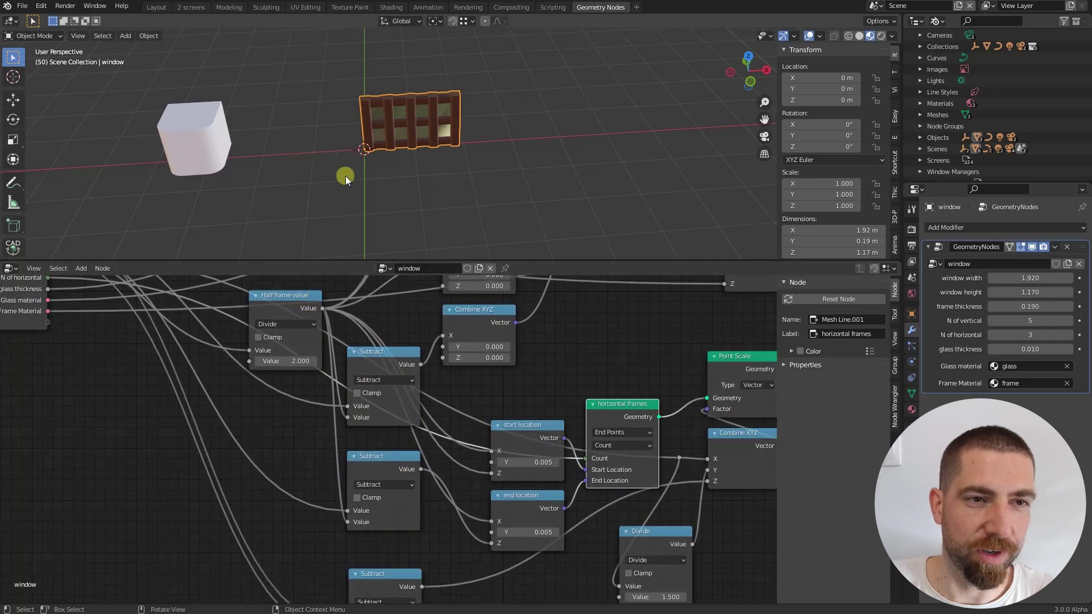
# Inspect the window's frames from the front, above and side, and examine the Divide node feeding the horizontal frames' scale.
pyautogui.scroll(4, 389, 127)
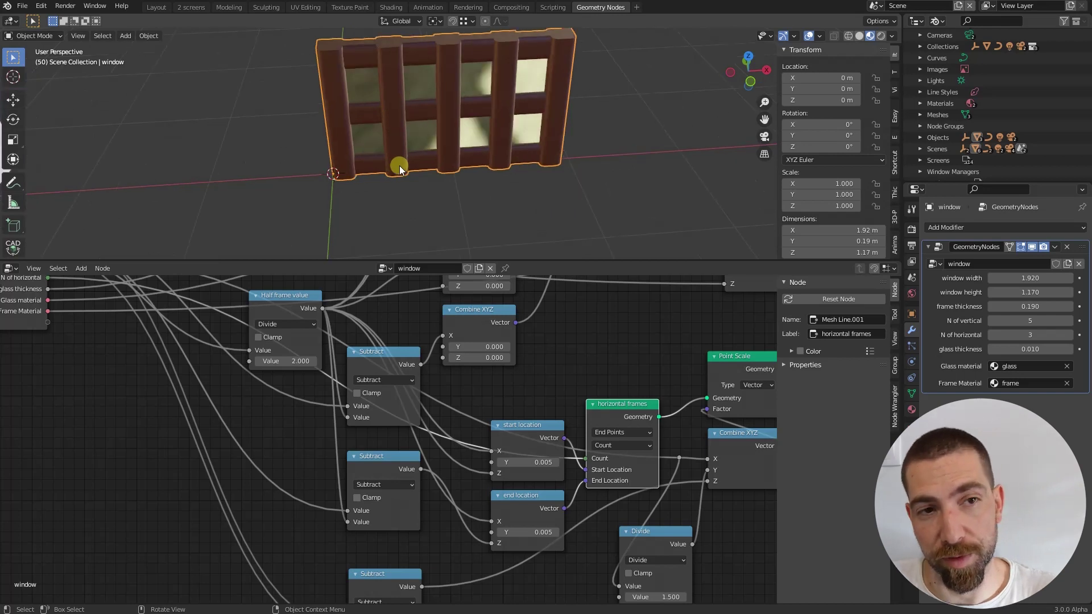
pyautogui.scroll(-3, 400, 167)
pyautogui.moveTo(446, 176); pyautogui.dragTo(462, 149, button='middle')
pyautogui.scroll(4, 364, 111)
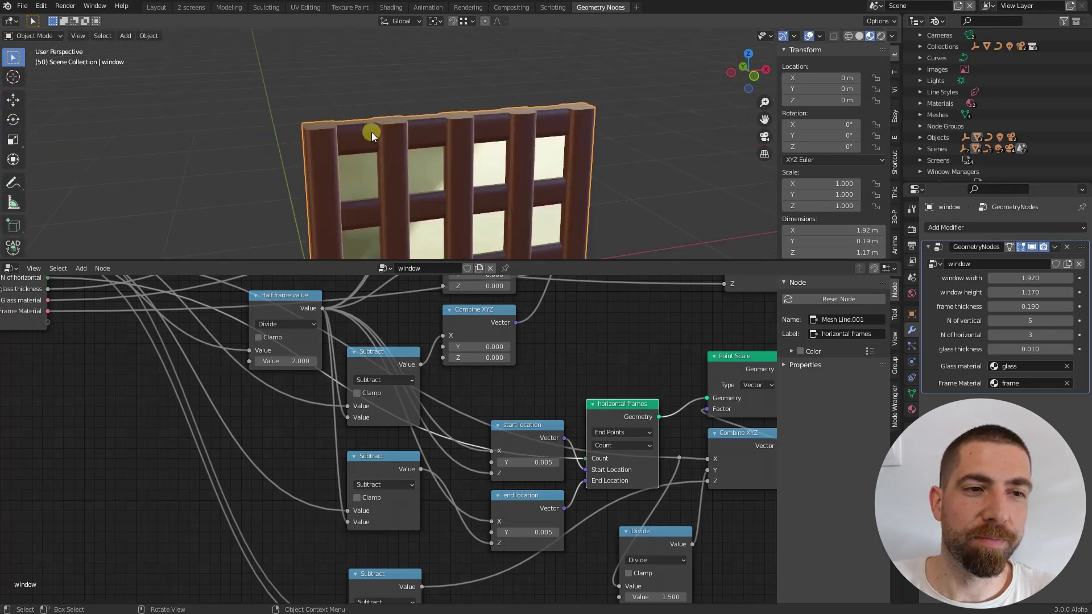
pyautogui.moveTo(370, 132)
pyautogui.mouseDown(button='middle')
pyautogui.moveTo(453, 146)
pyautogui.moveTo(372, 145)
pyautogui.mouseUp(button='middle')
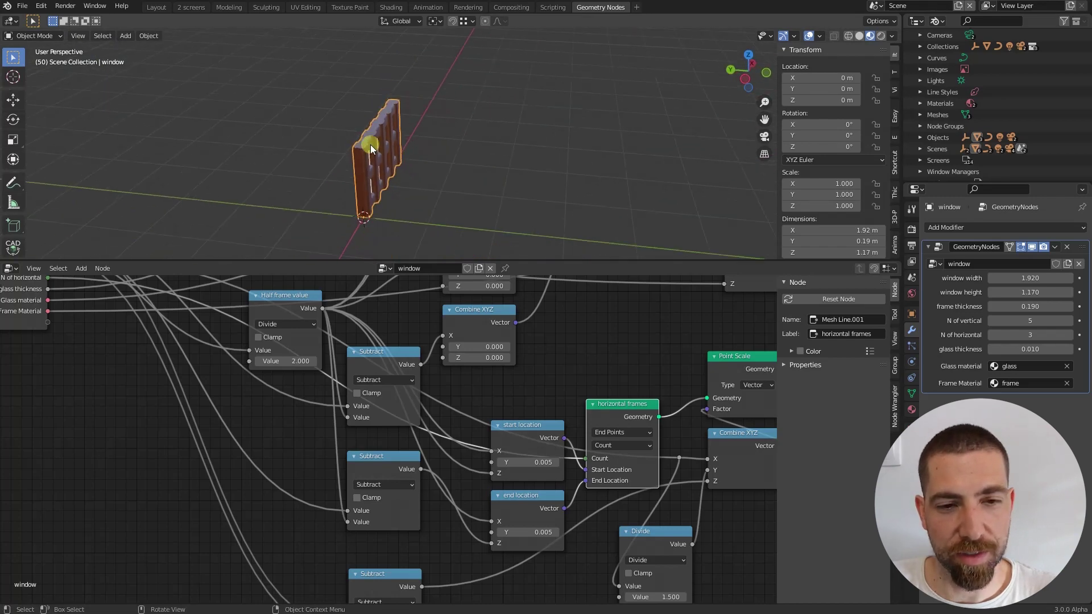
pyautogui.moveTo(561, 398); pyautogui.dragTo(481, 448, button='middle')
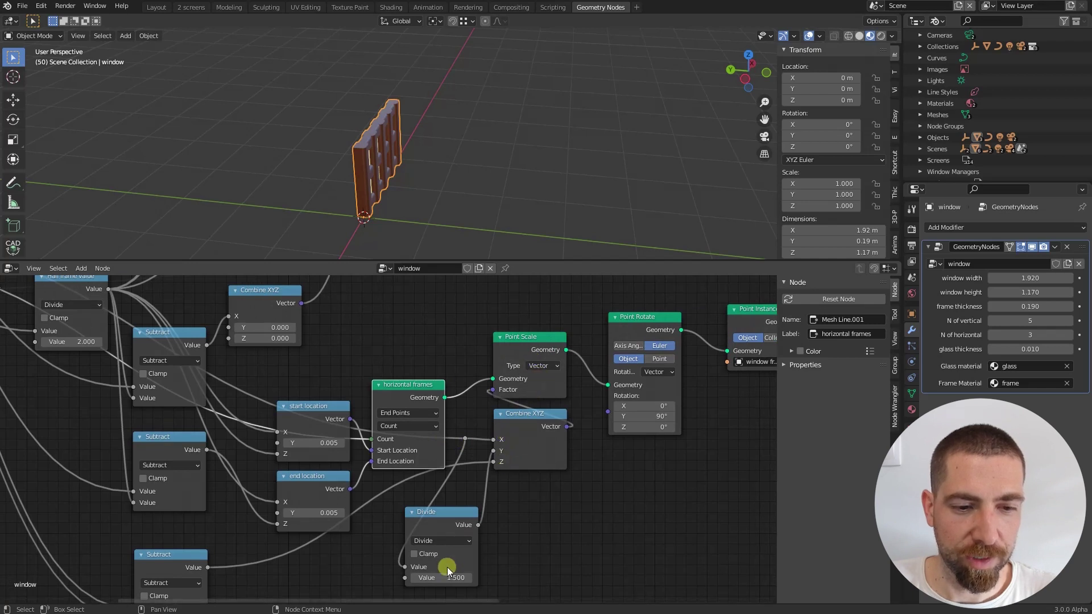
pyautogui.click(447, 586)
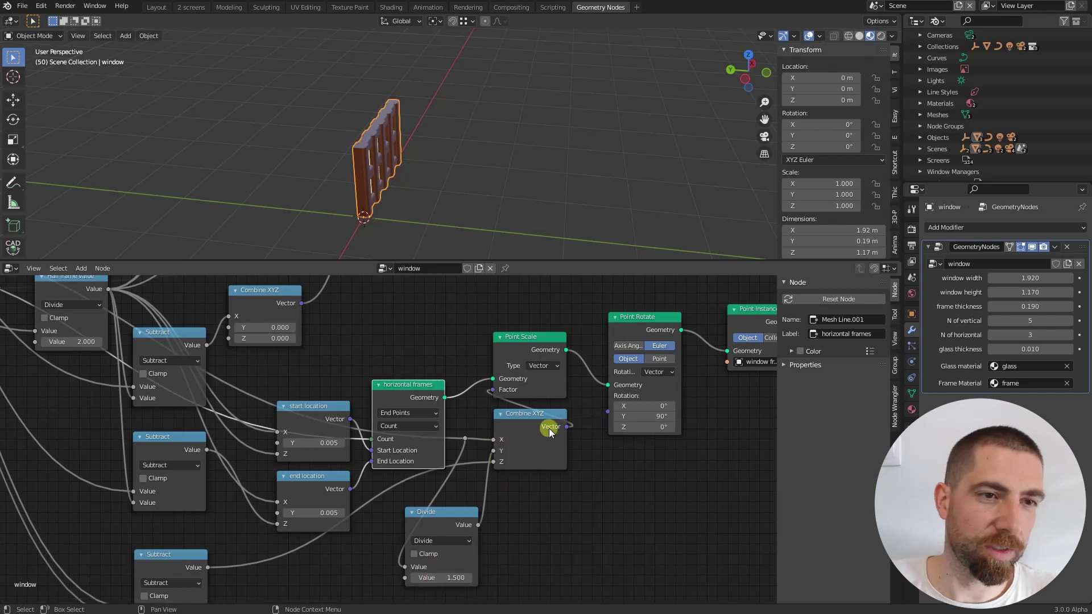
# Set the window width to 1.980, the window height to 1.820 and the frame thickness to 0.120.
pyautogui.scroll(5, 237, 138)
pyautogui.moveTo(238, 138); pyautogui.dragTo(382, 162, button='middle')
pyautogui.scroll(-4, 382, 162)
pyautogui.scroll(3, 658, 312)
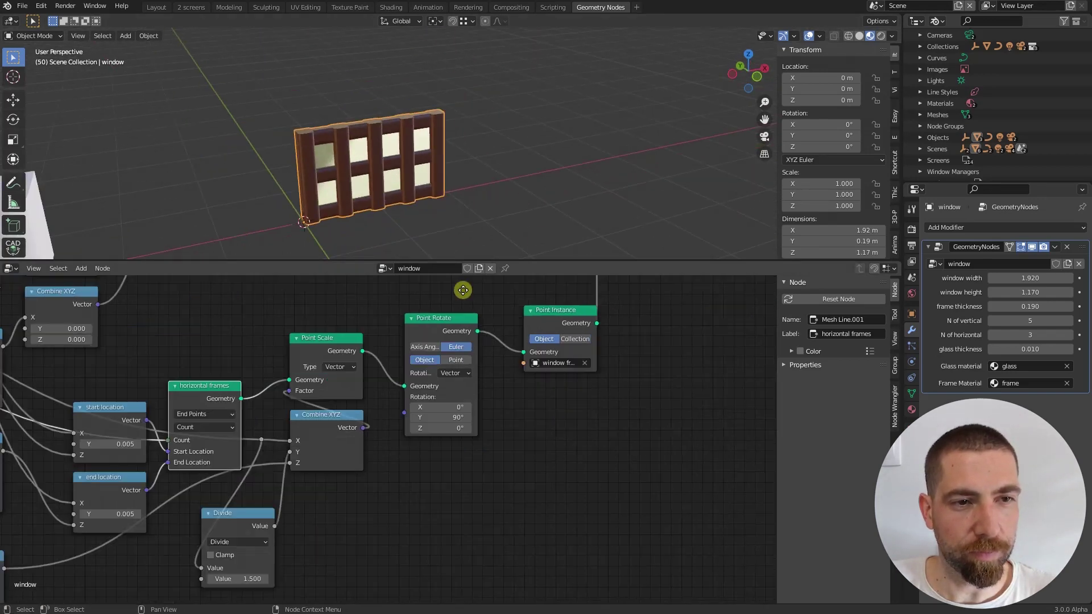
pyautogui.scroll(-2, 570, 390)
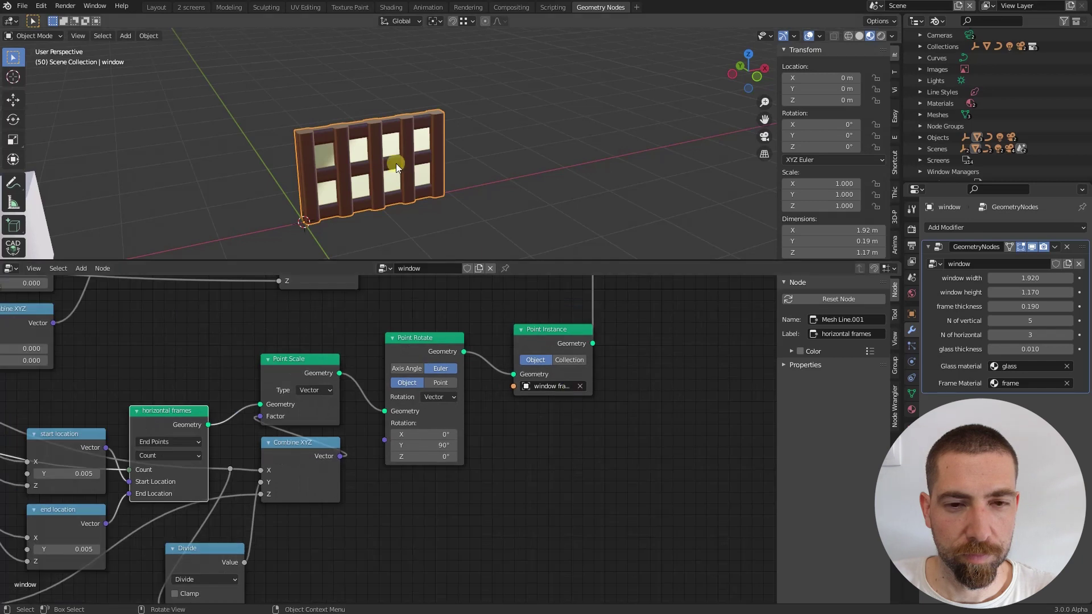
pyautogui.moveTo(396, 162); pyautogui.dragTo(572, 176, button='middle')
pyautogui.scroll(-3, 573, 176)
pyautogui.scroll(5, 573, 176)
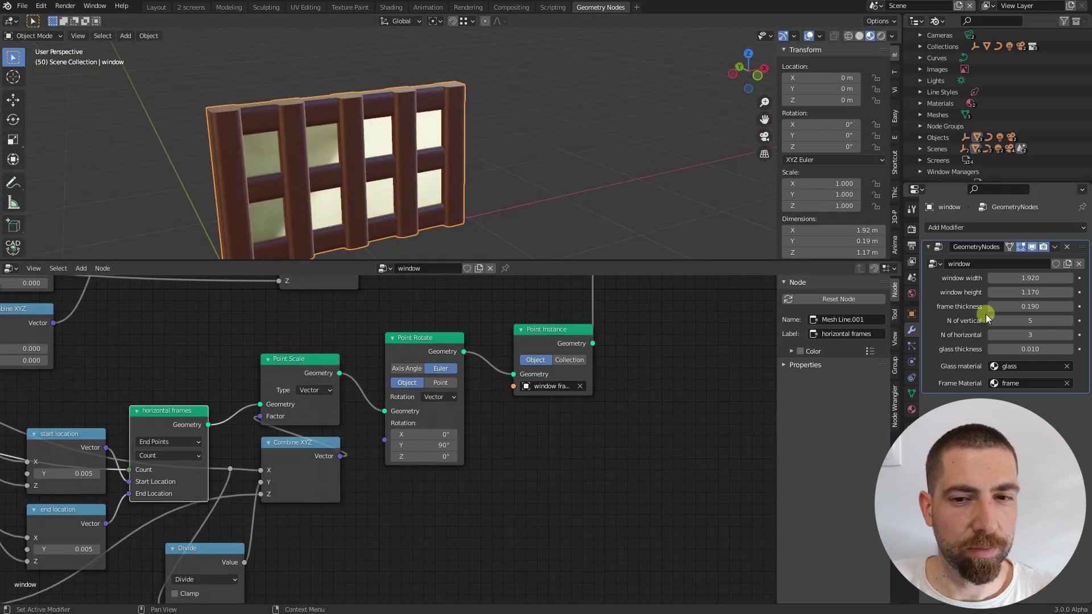
pyautogui.moveTo(1019, 278); pyautogui.dragTo(1021, 306)
pyautogui.scroll(-3, 589, 224)
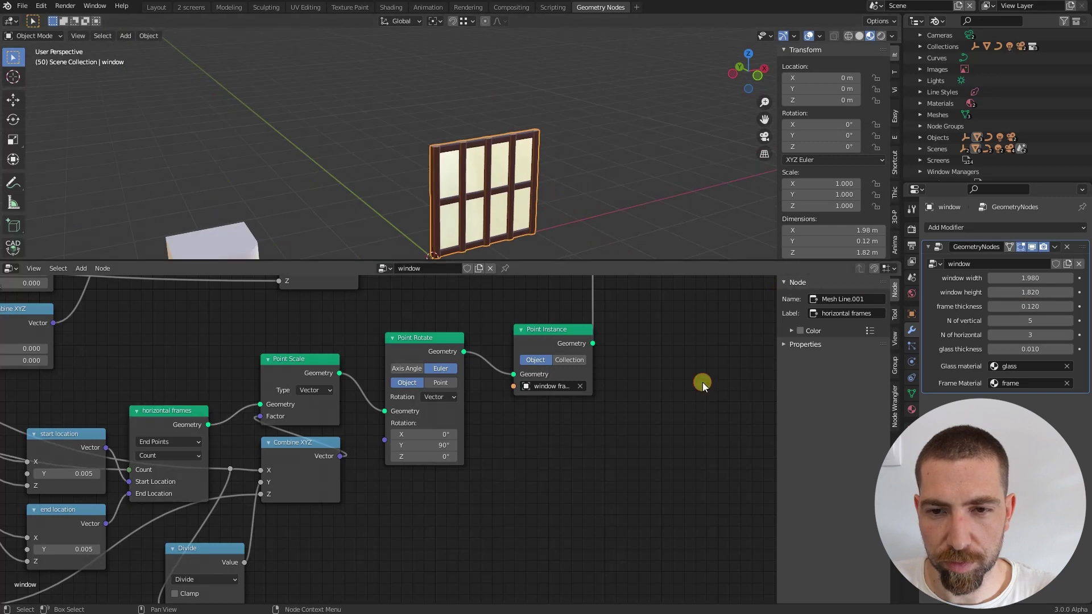
# Show the node group's inputs and check the data types of N of vertical and N of horizontal.
pyautogui.click(894, 359)
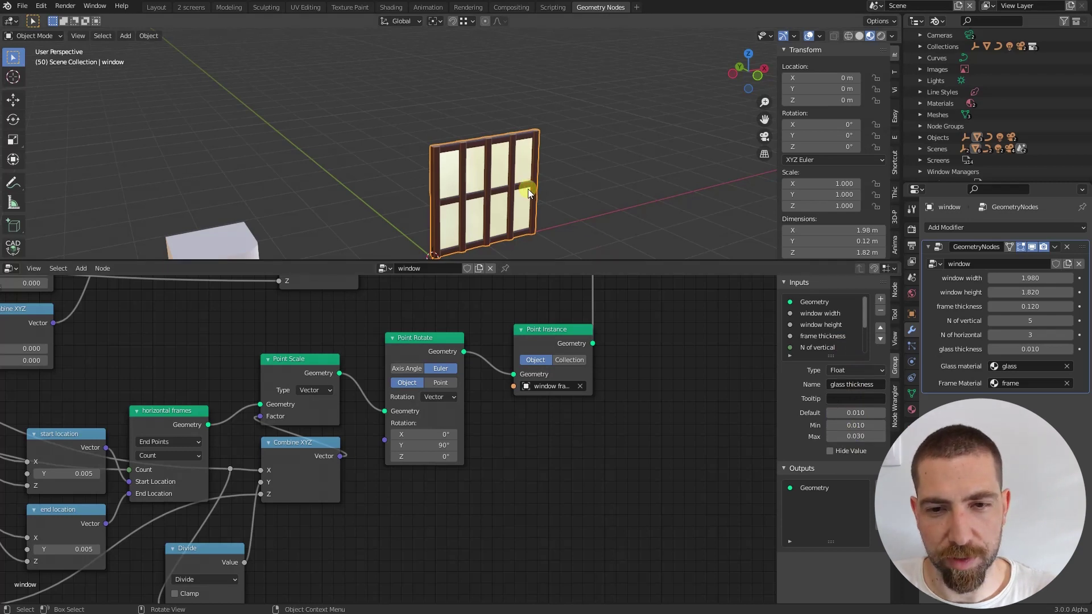
pyautogui.click(818, 345)
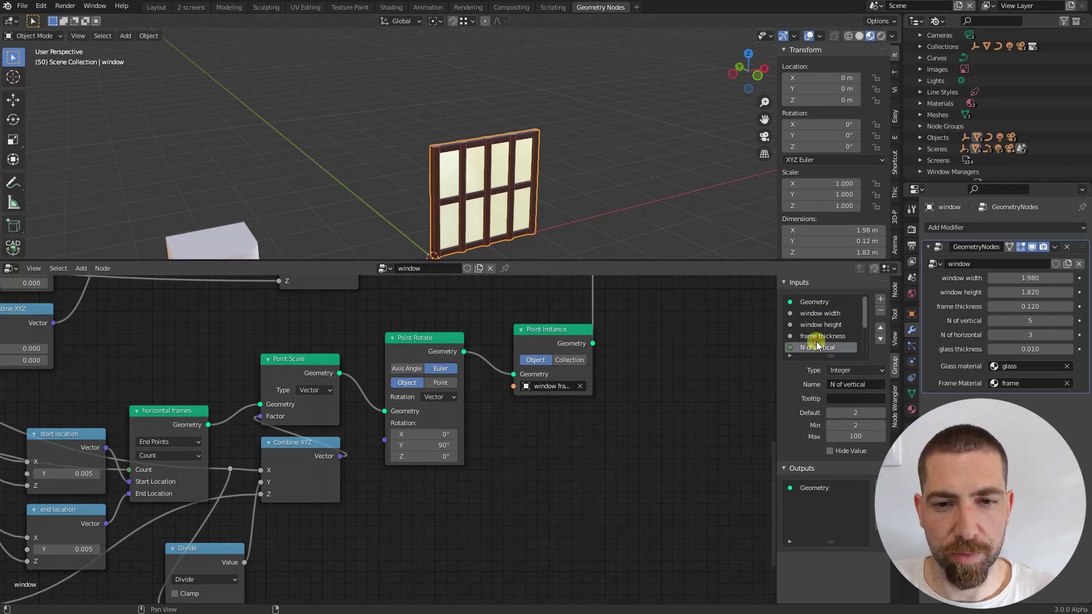
pyautogui.click(876, 371)
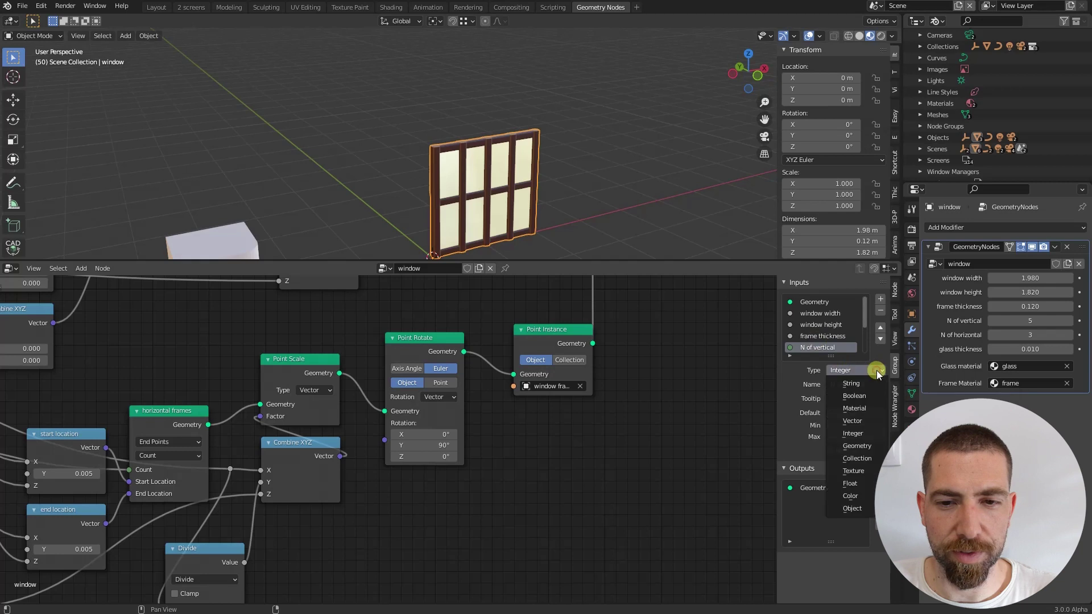
pyautogui.click(876, 370)
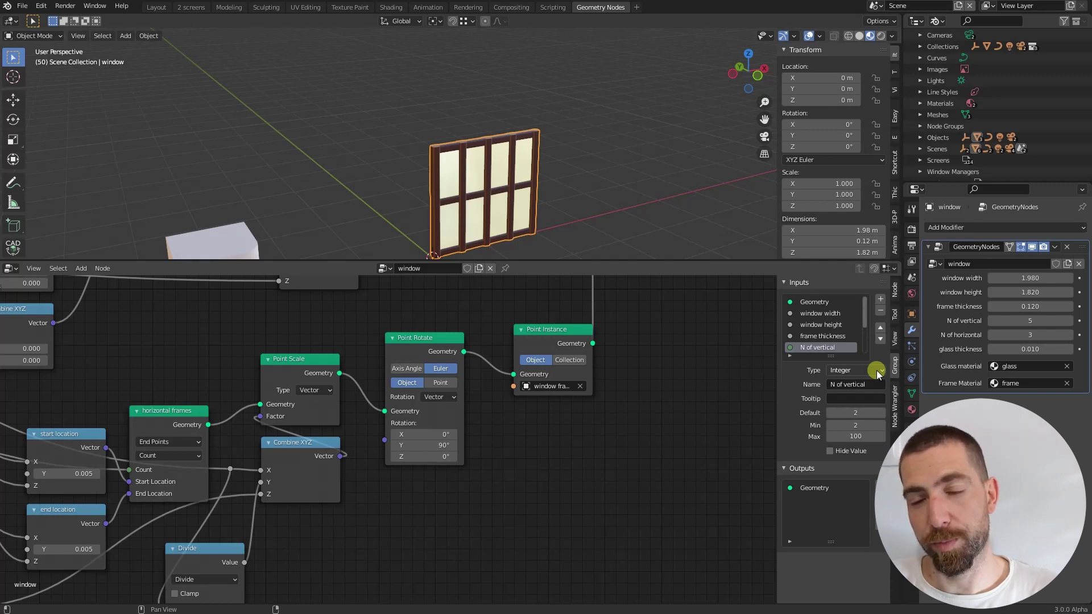
pyautogui.click(876, 371)
pyautogui.click(876, 370)
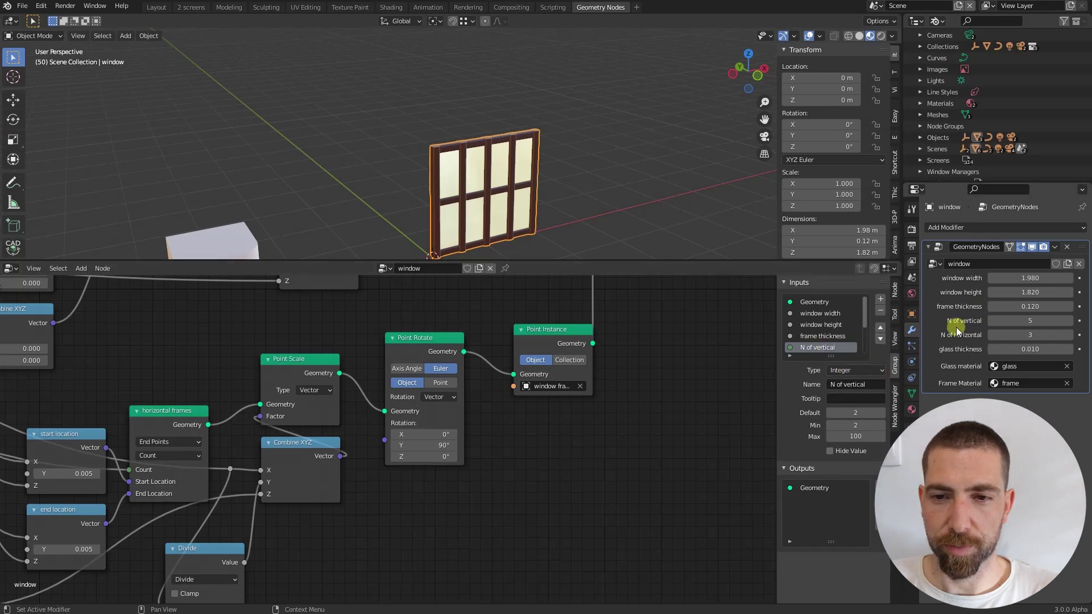
pyautogui.scroll(-1, 866, 312)
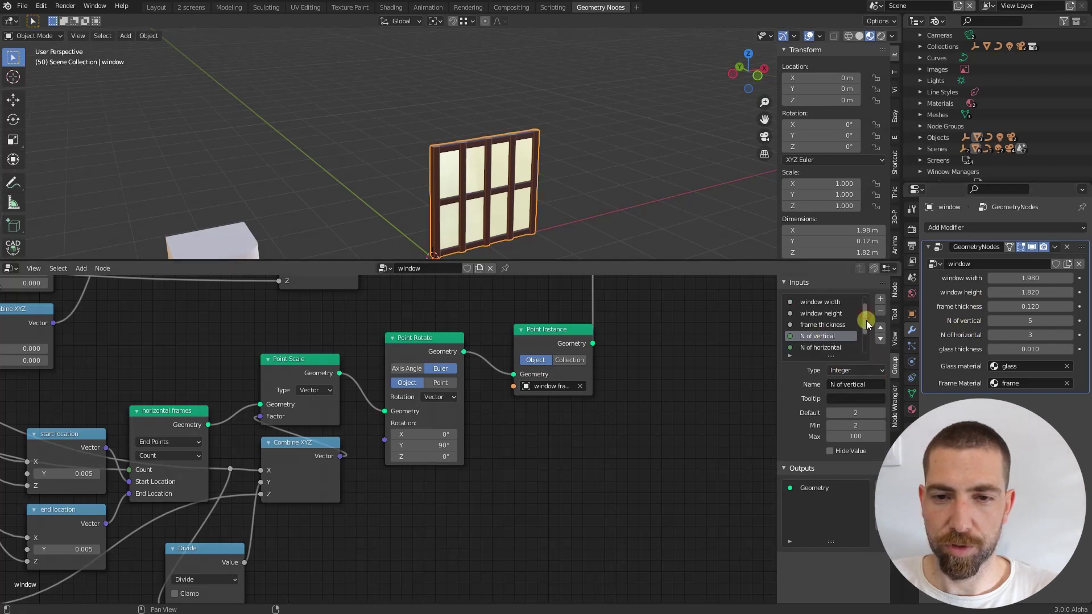
pyautogui.click(846, 347)
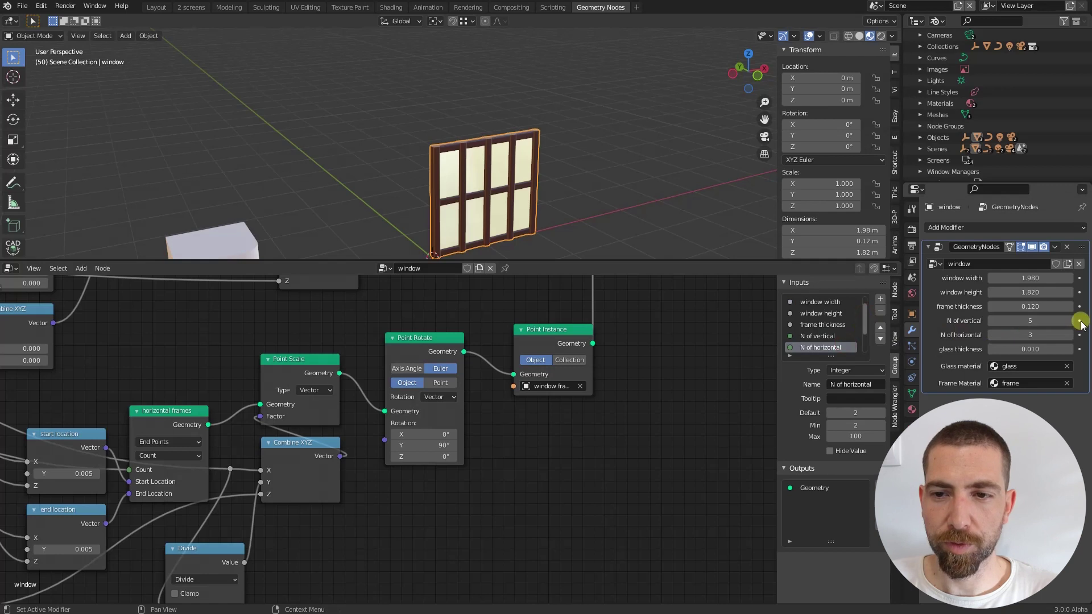
# Raise N of vertical to 7, and reduce it to 4.
pyautogui.click(1063, 319)
pyautogui.click(1037, 349)
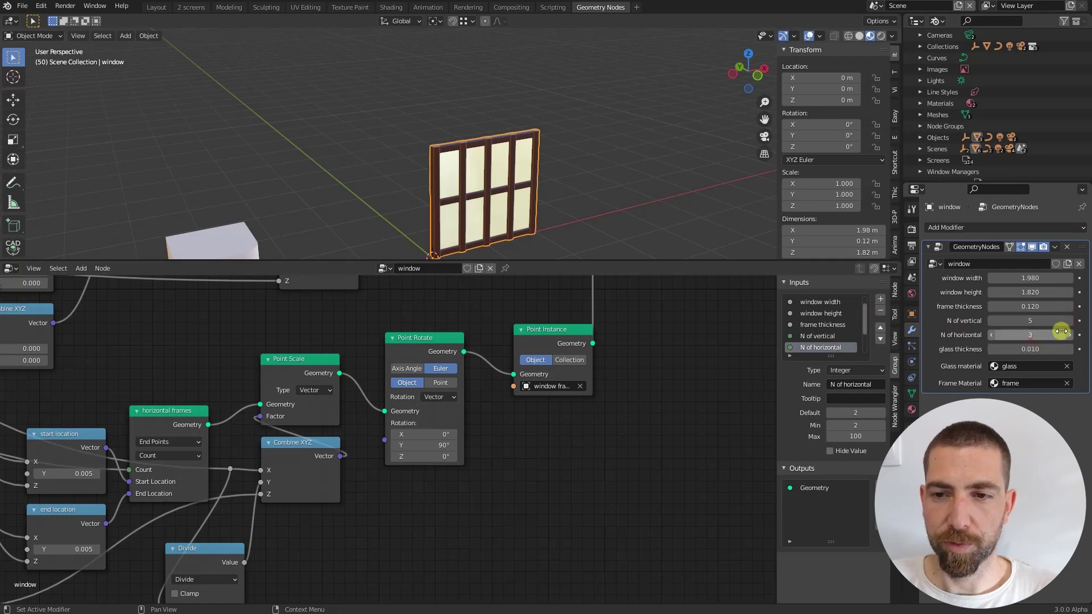
pyautogui.click(1068, 322)
pyautogui.click(1068, 322)
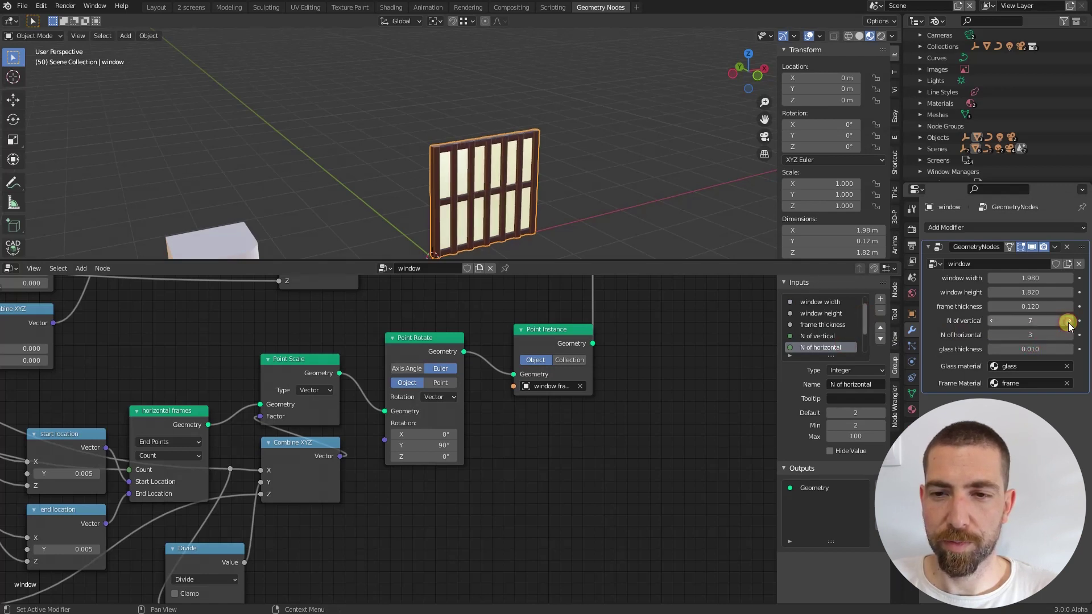
pyautogui.click(992, 322)
pyautogui.click(992, 322)
pyautogui.click(992, 322)
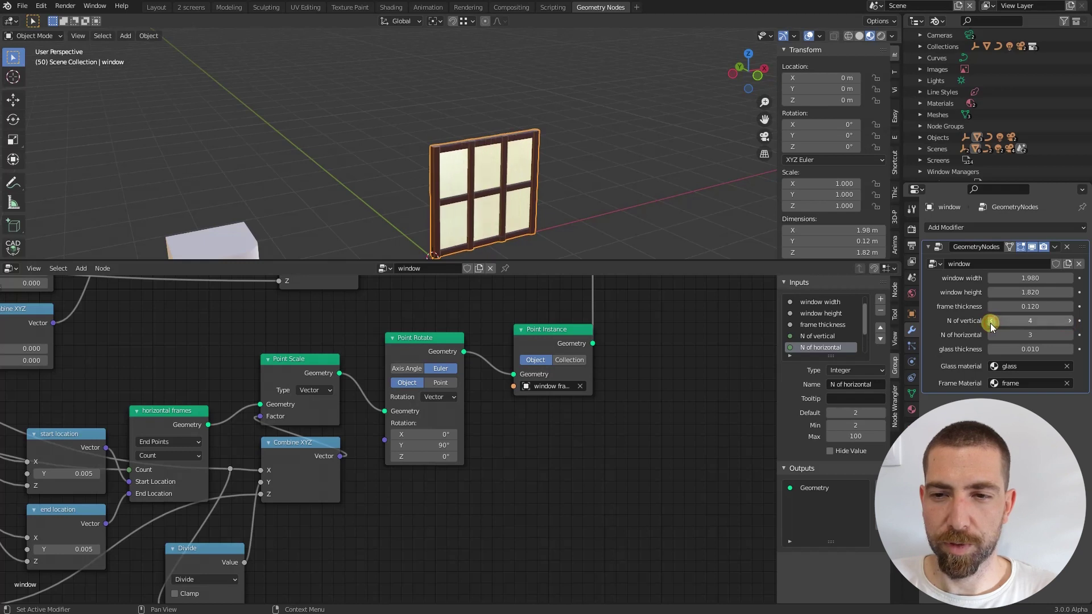
# Increase the frame thickness to 0.140 and the window height to 1.850.
pyautogui.click(1066, 306)
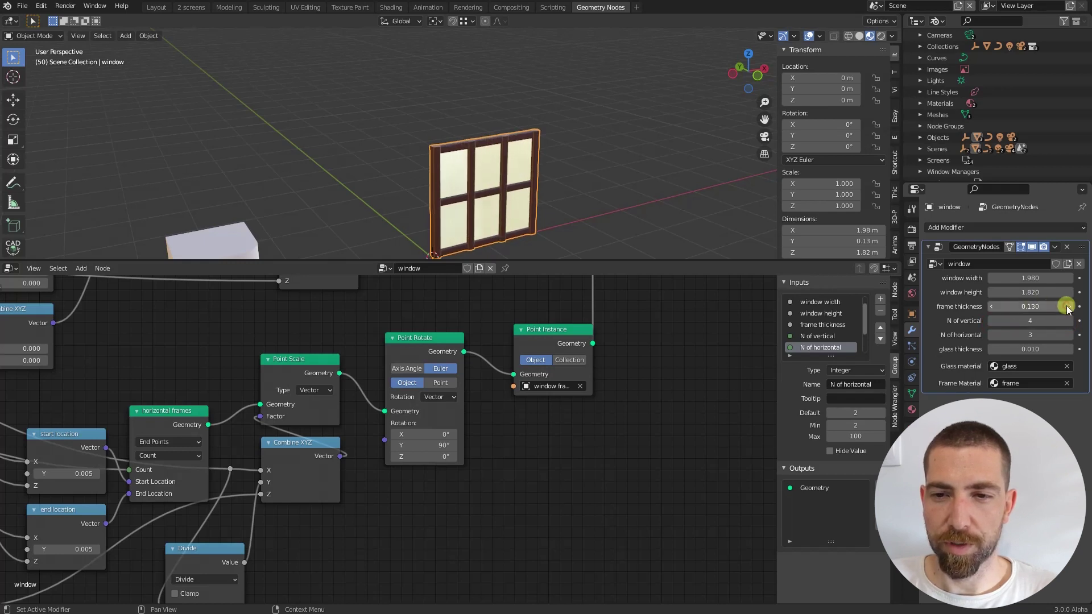
pyautogui.click(1066, 306)
pyautogui.click(1069, 295)
pyautogui.click(1068, 294)
pyautogui.click(1068, 295)
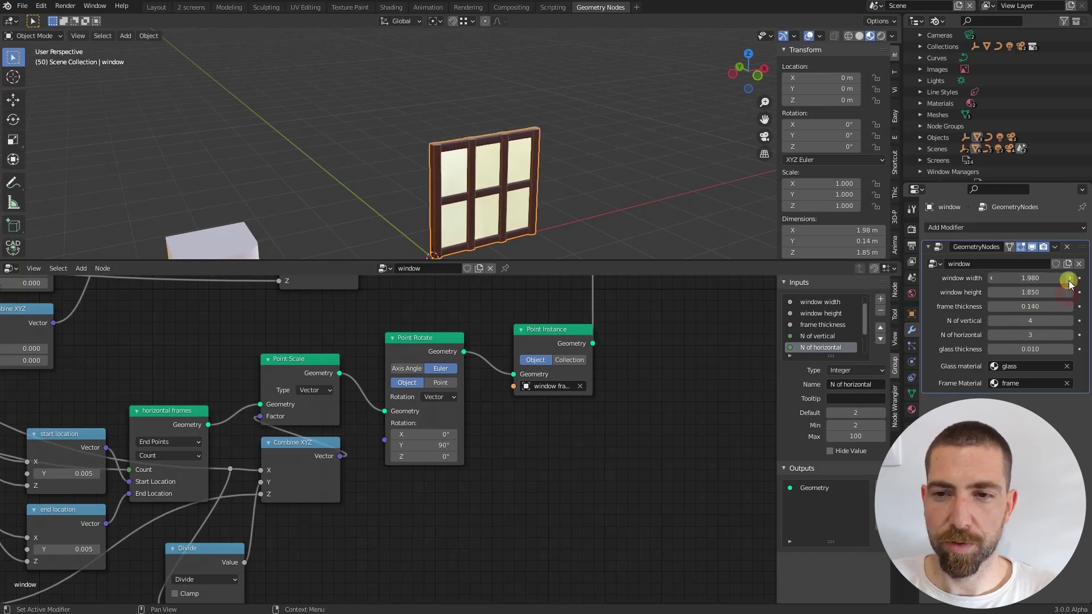
# Increase the window width to 2.060.
pyautogui.click(1068, 278)
pyautogui.click(1068, 279)
pyautogui.click(1068, 278)
pyautogui.click(1068, 278)
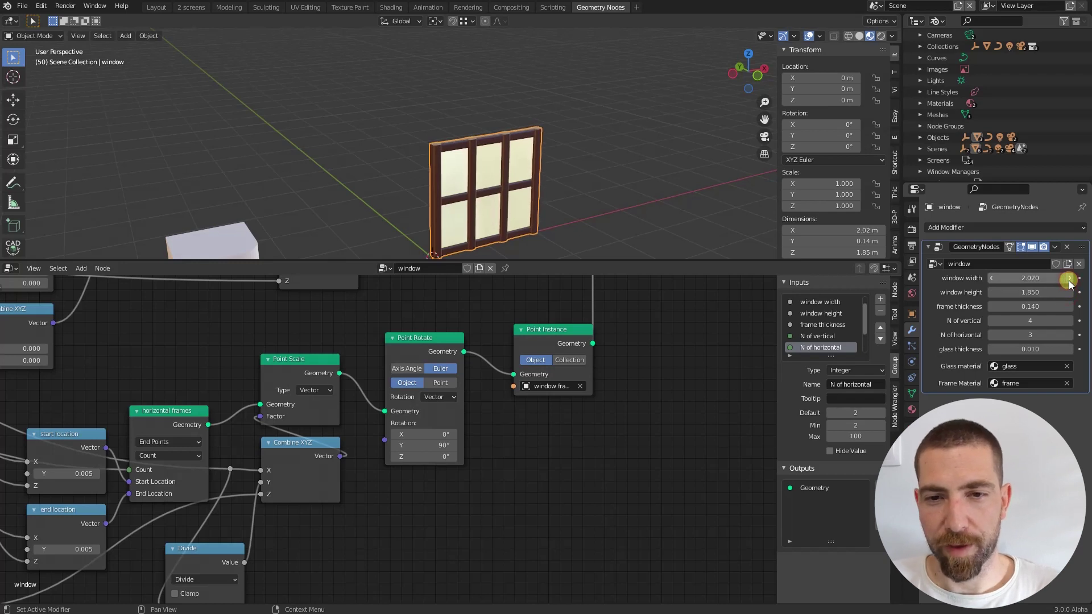
pyautogui.click(1068, 278)
pyautogui.click(1068, 278)
pyautogui.click(1068, 278)
pyautogui.click(1068, 278)
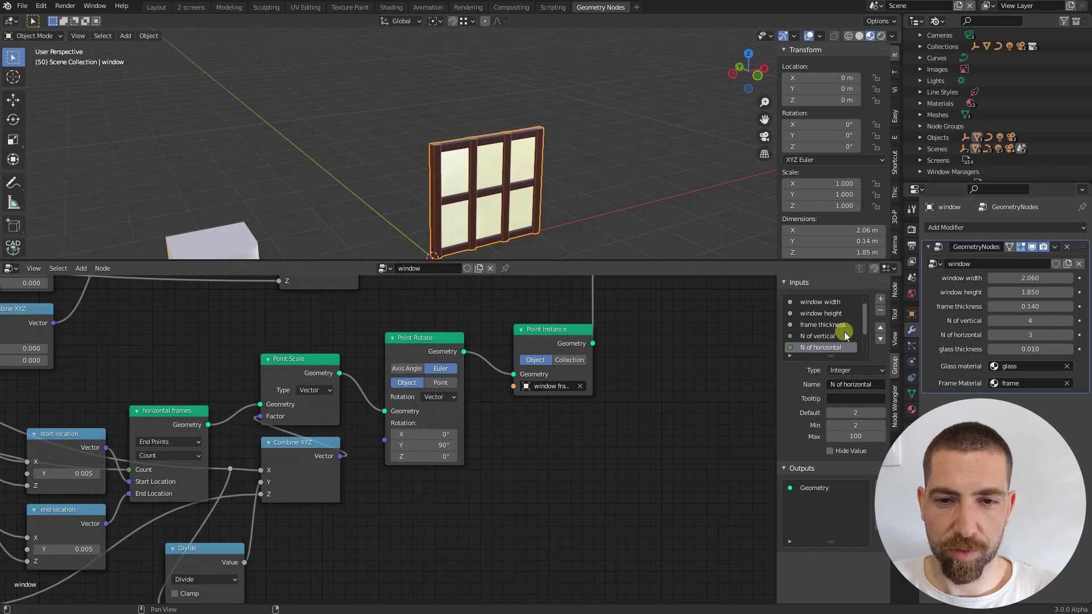
# Check the data type of the Glass material group input and the settings of the glass thickness input.
pyautogui.scroll(-3, 842, 333)
pyautogui.click(828, 336)
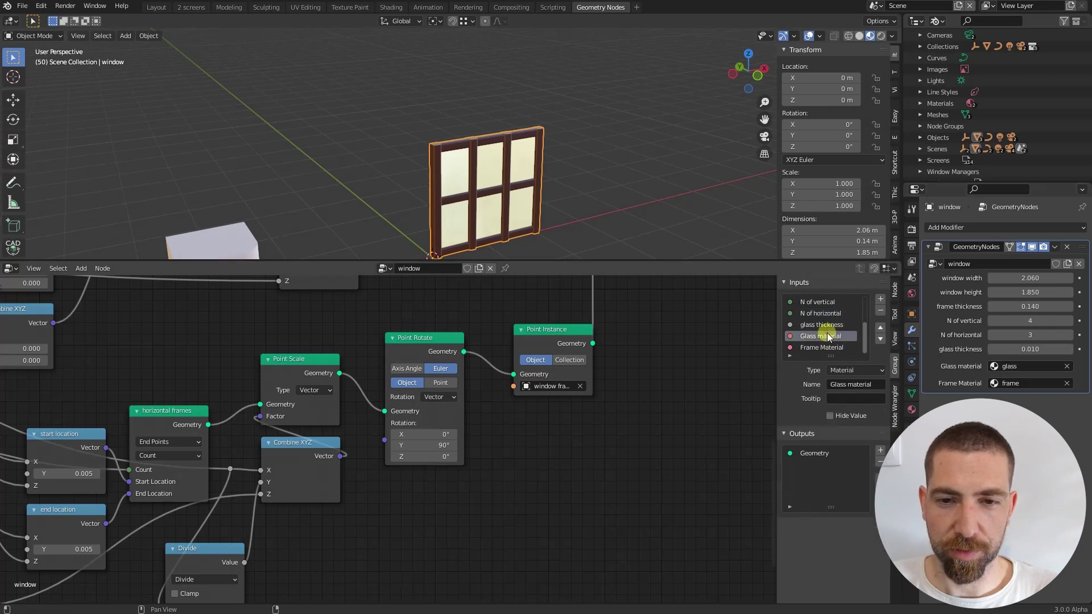
pyautogui.click(856, 371)
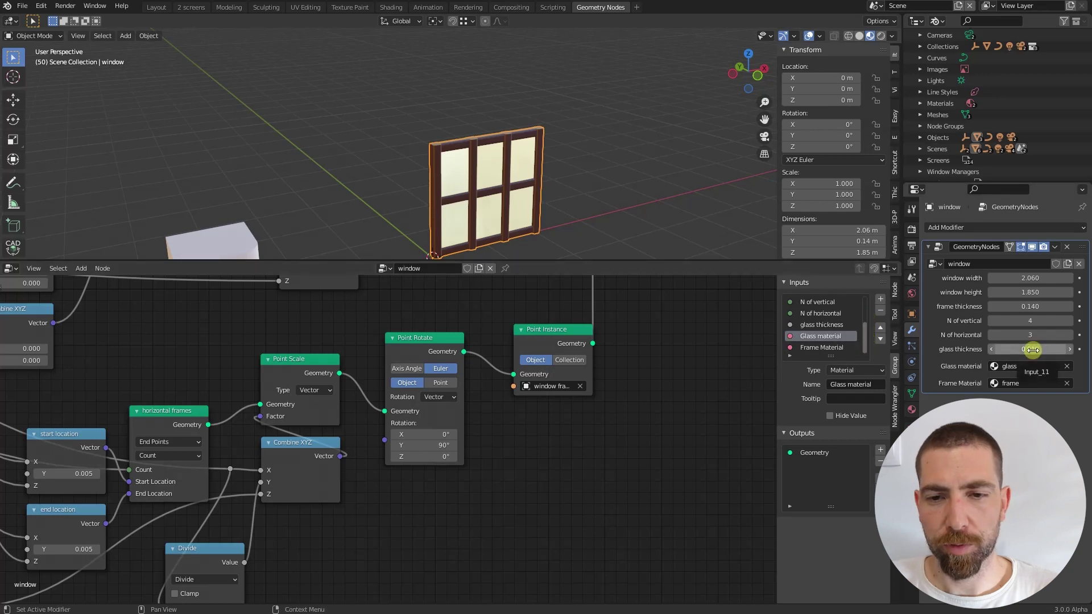
pyautogui.click(824, 326)
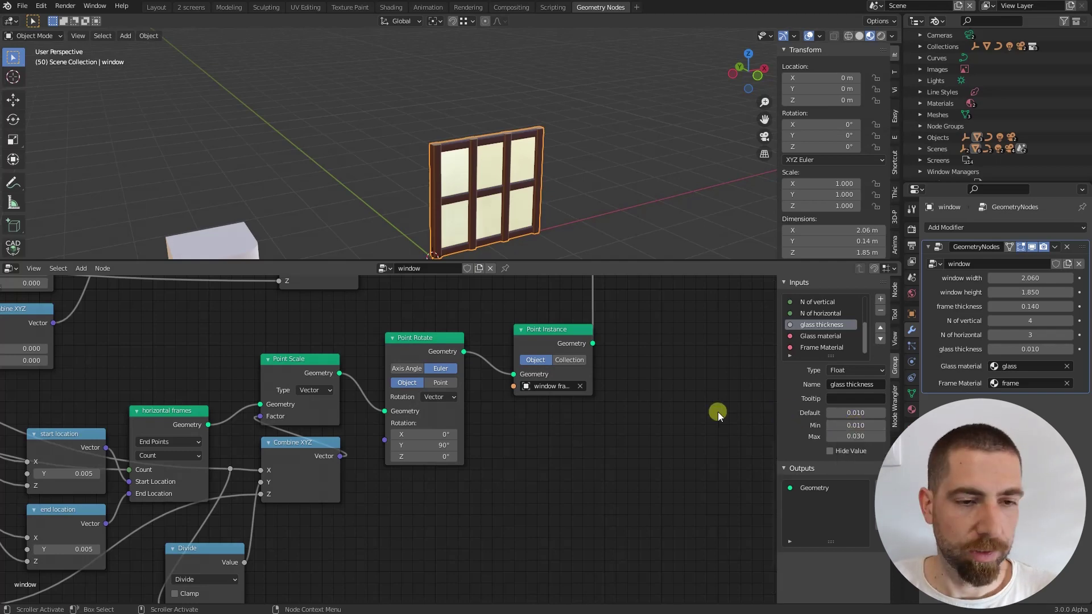
# Examine the complete window node tree and the whole scene, and select the beveled window frame cube.
pyautogui.scroll(-6, 718, 412)
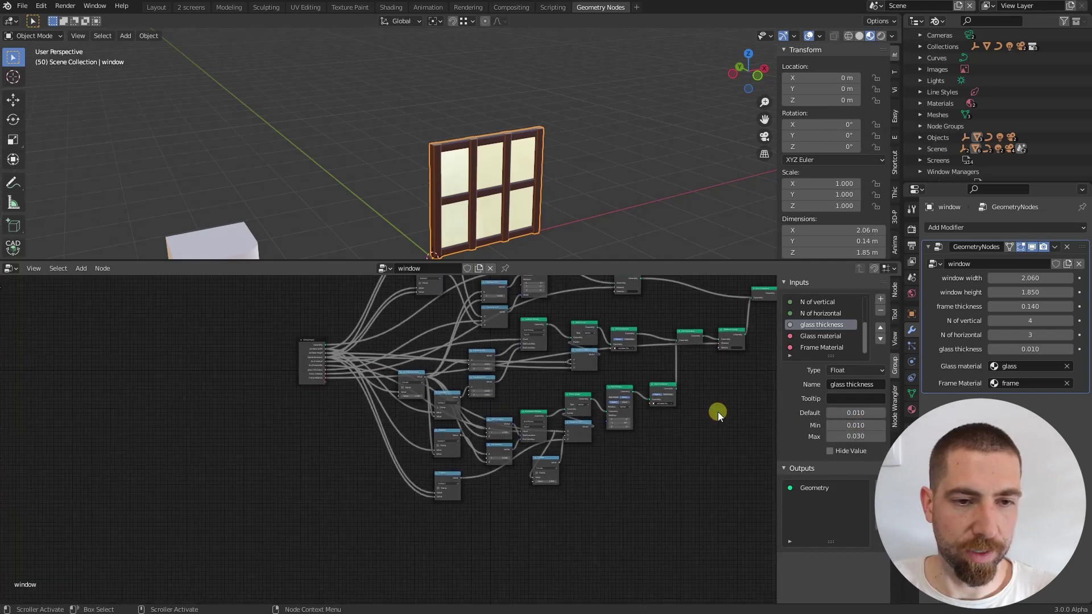
pyautogui.moveTo(718, 412); pyautogui.dragTo(539, 478, button='middle')
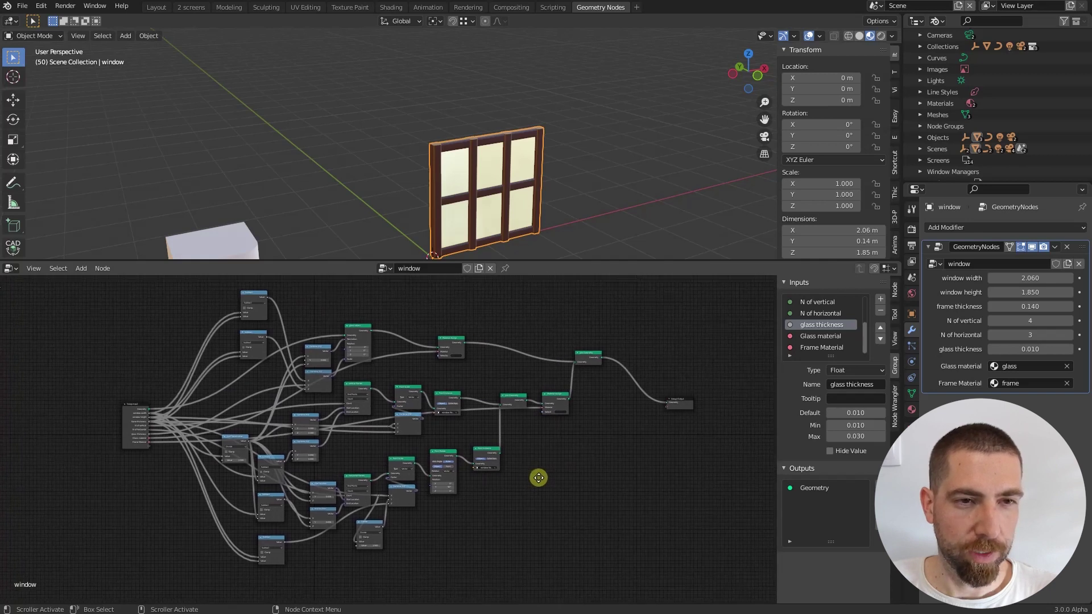
pyautogui.scroll(-7, 598, 209)
pyautogui.scroll(4, 558, 201)
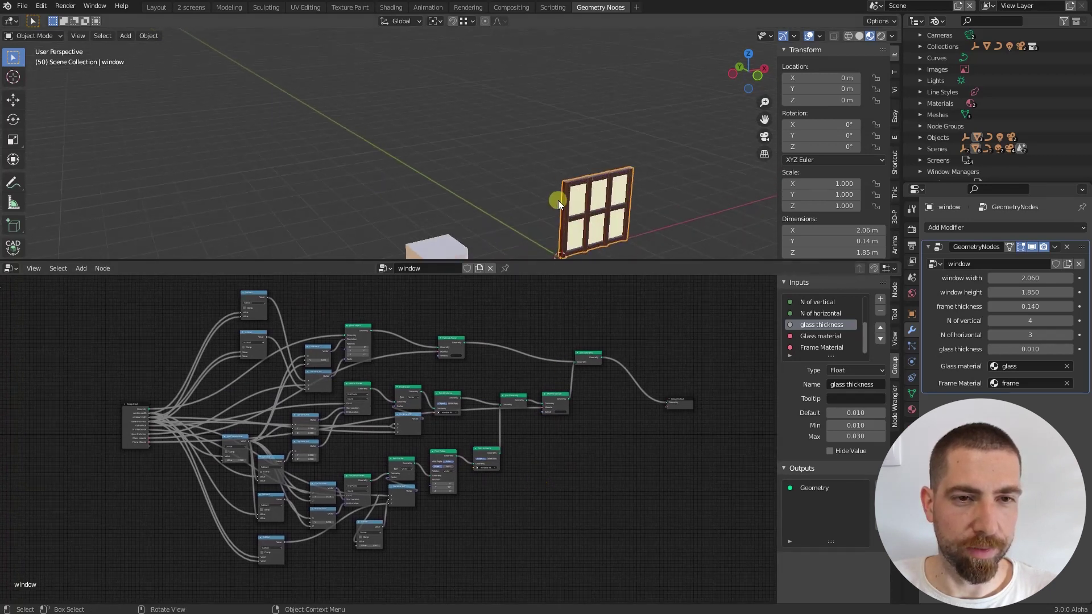
pyautogui.scroll(-3, 564, 173)
pyautogui.scroll(-1, 564, 173)
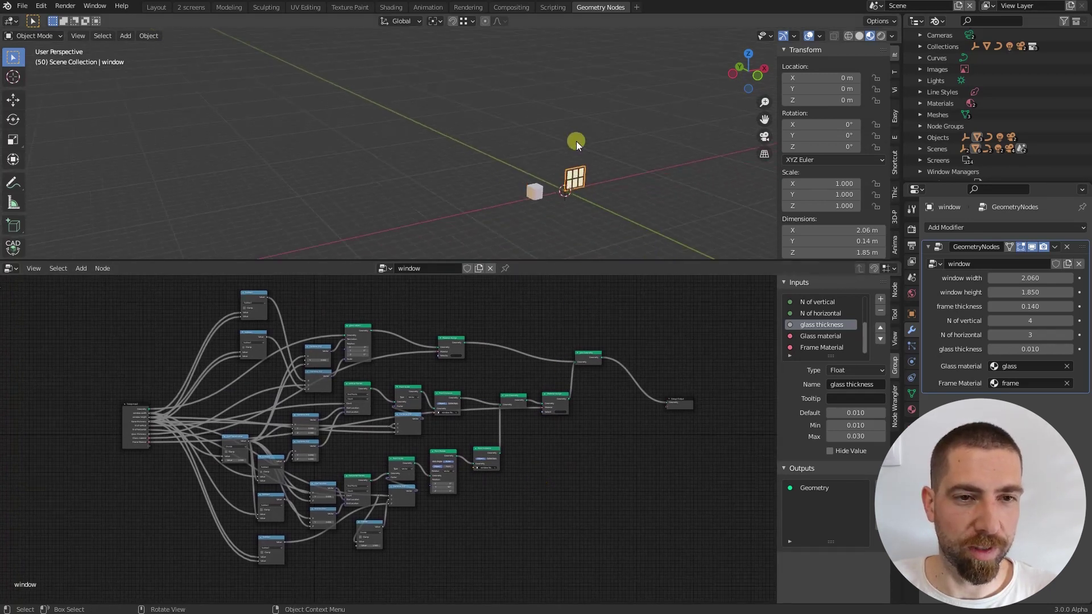
pyautogui.scroll(5, 547, 208)
pyautogui.scroll(2, 545, 216)
pyautogui.click(475, 169)
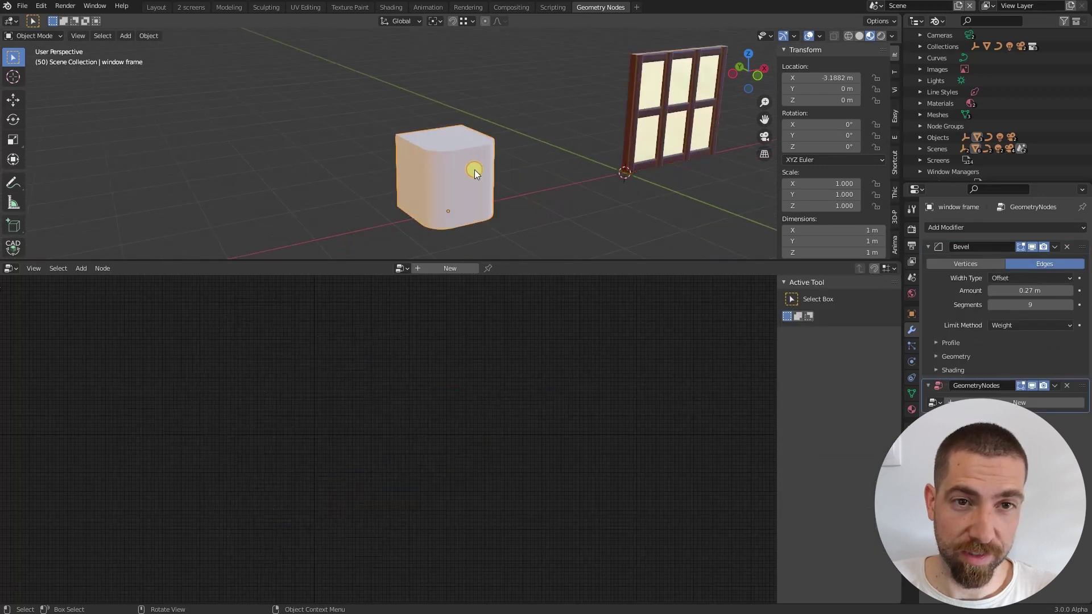
# Compare the beveled window frame cube with the generated window from several distances and angles.
pyautogui.scroll(-7, 474, 170)
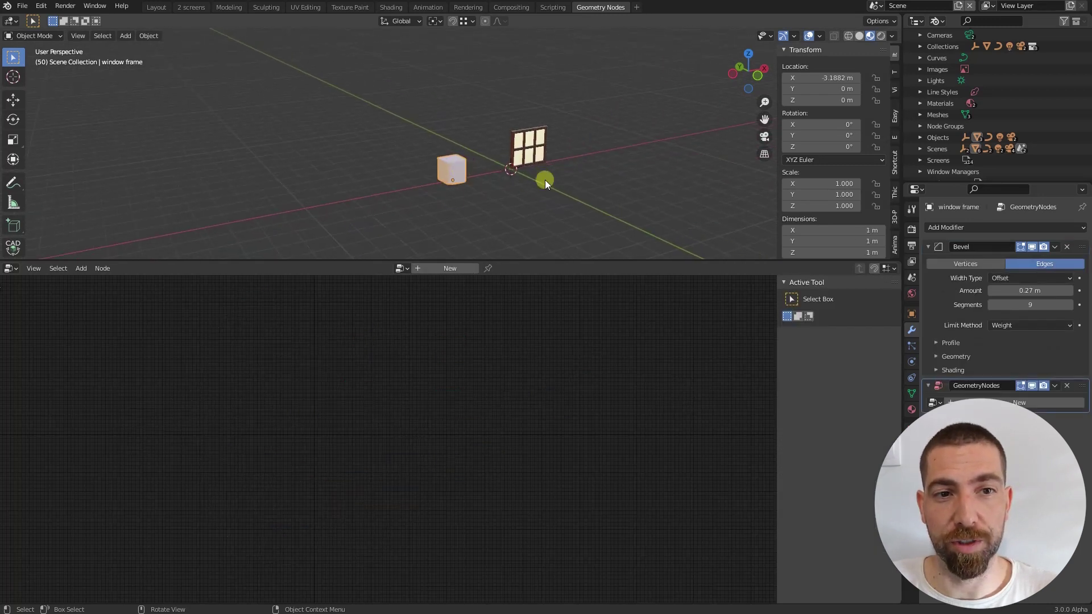
pyautogui.scroll(-1, 545, 180)
pyautogui.keyDown('shift'); pyautogui.moveTo(545, 180); pyautogui.dragTo(475, 196, button='middle'); pyautogui.keyUp('shift')
pyautogui.scroll(2, 468, 194)
pyautogui.scroll(1, 400, 176)
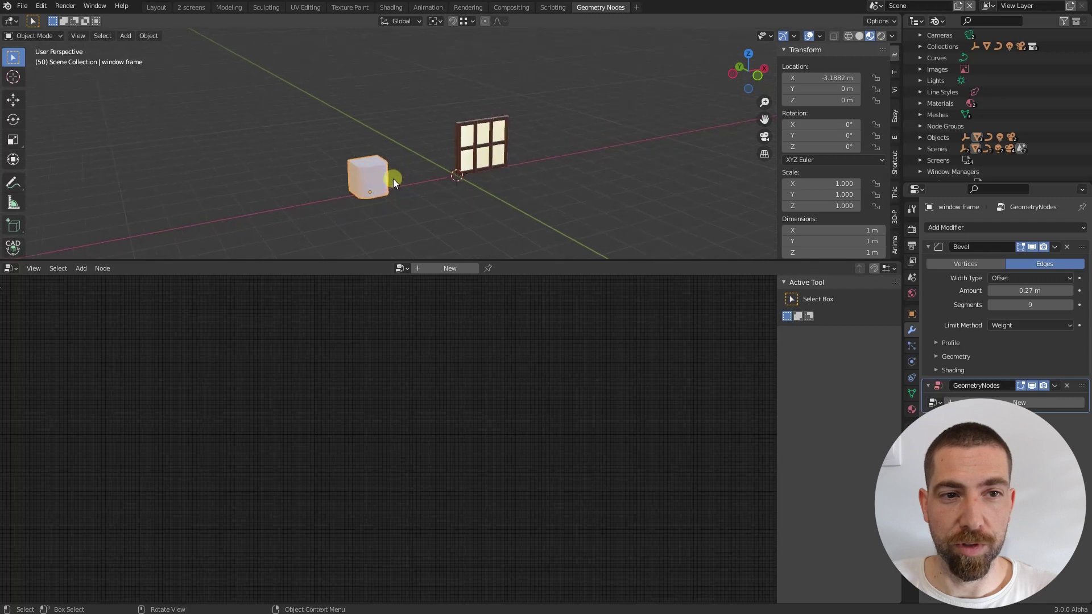
pyautogui.scroll(2, 374, 176)
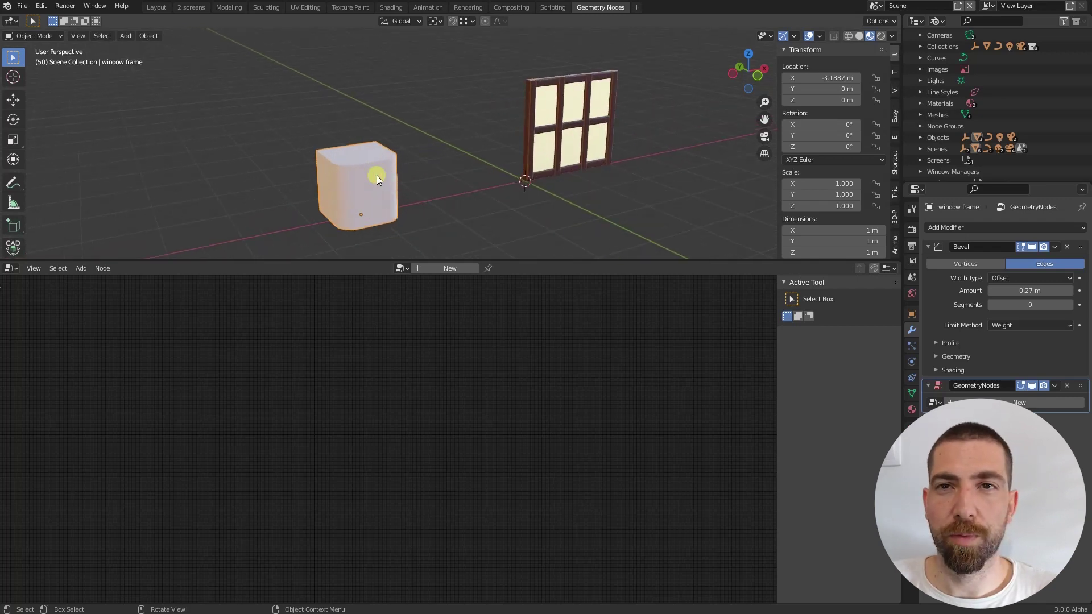
pyautogui.scroll(3, 571, 77)
pyautogui.moveTo(571, 77)
pyautogui.mouseDown(button='middle')
pyautogui.moveTo(572, 111)
pyautogui.moveTo(572, 66)
pyautogui.mouseUp(button='middle')
pyautogui.scroll(-3, 572, 66)
pyautogui.scroll(3, 410, 202)
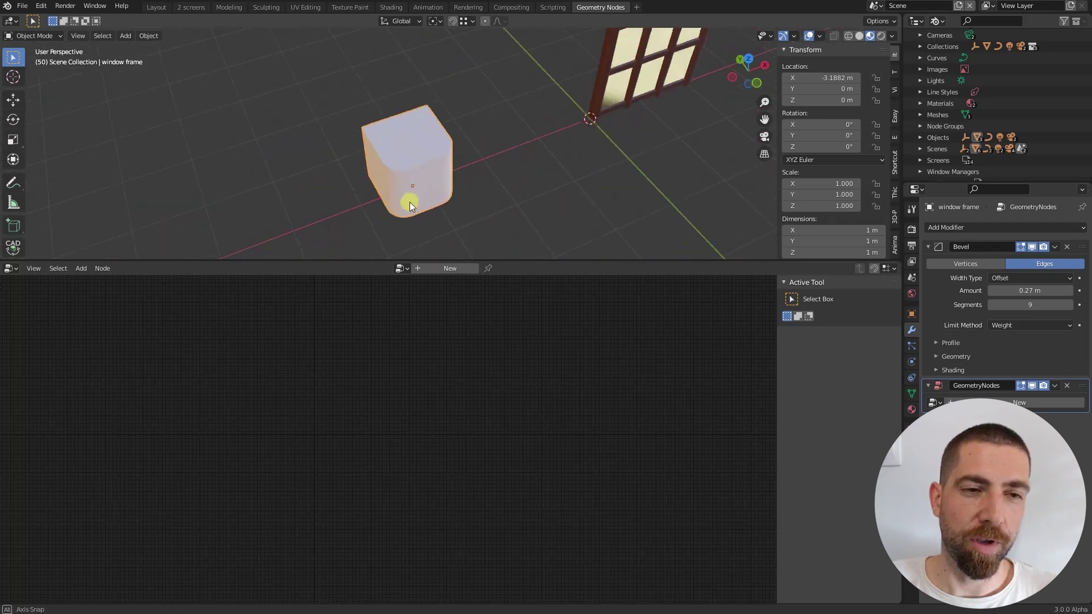
pyautogui.scroll(-3, 423, 144)
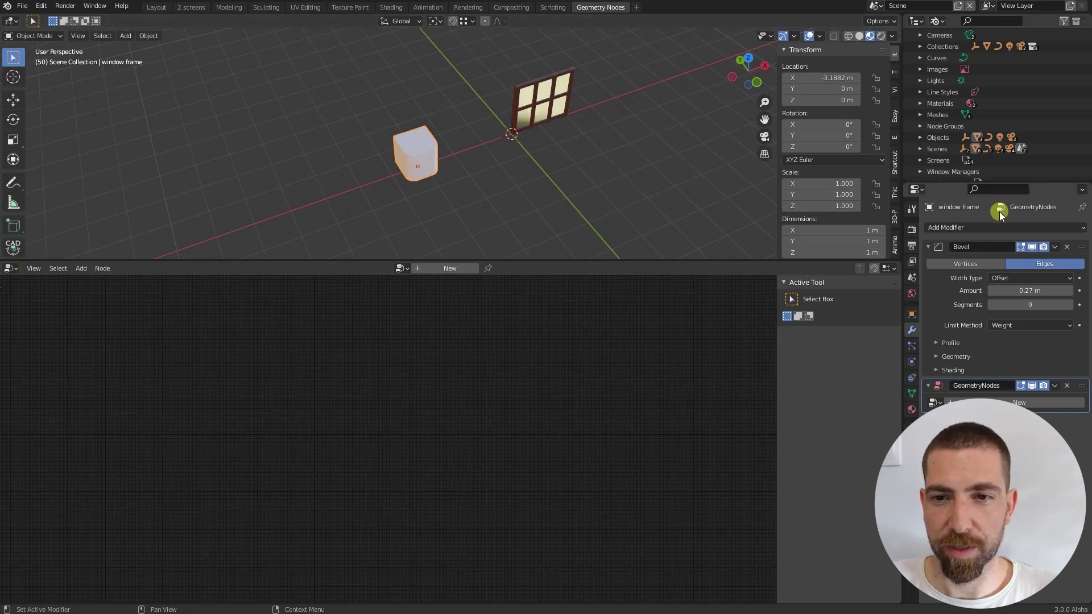
# Enter Edit Mode on the window frame cube and check the bevel weights of its front face, a front vertical edge and a top edge.
pyautogui.click(929, 246)
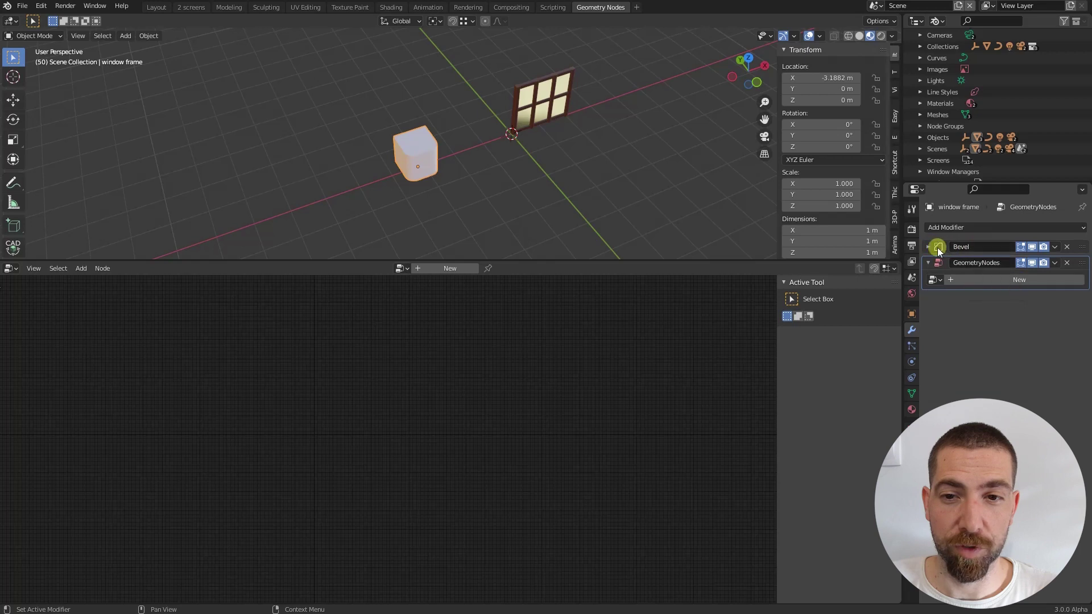
pyautogui.scroll(3, 432, 153)
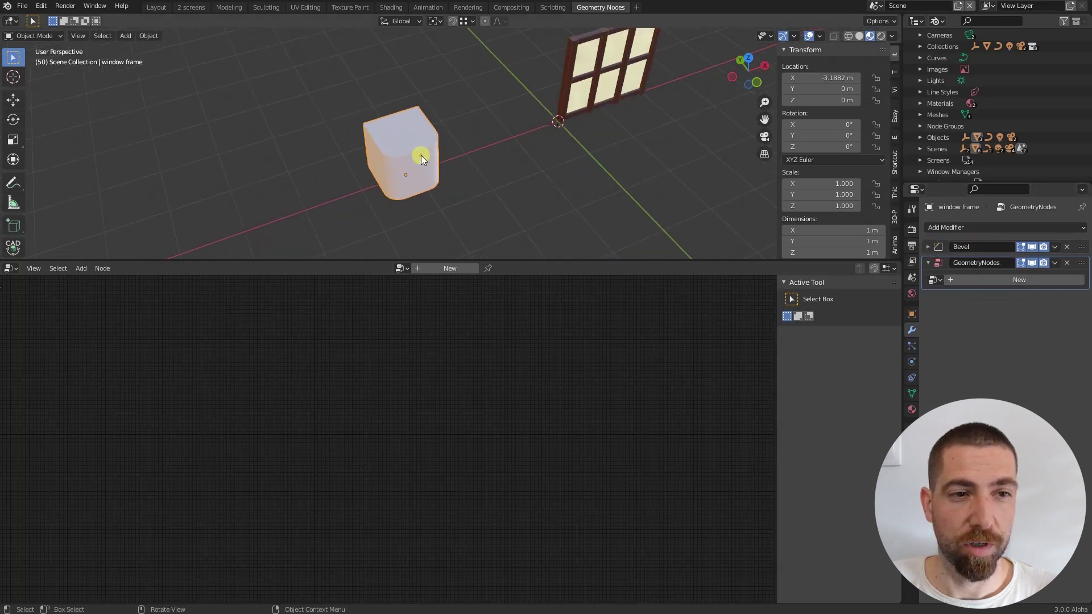
pyautogui.press('Tab')
pyautogui.moveTo(421, 163); pyautogui.dragTo(454, 167, button='middle')
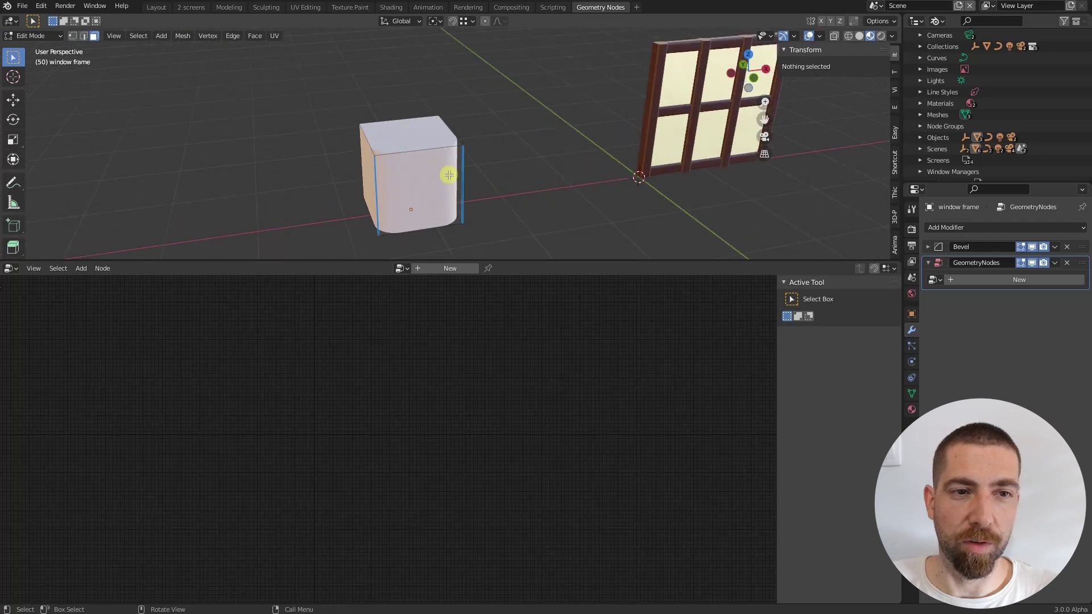
pyautogui.click(449, 175)
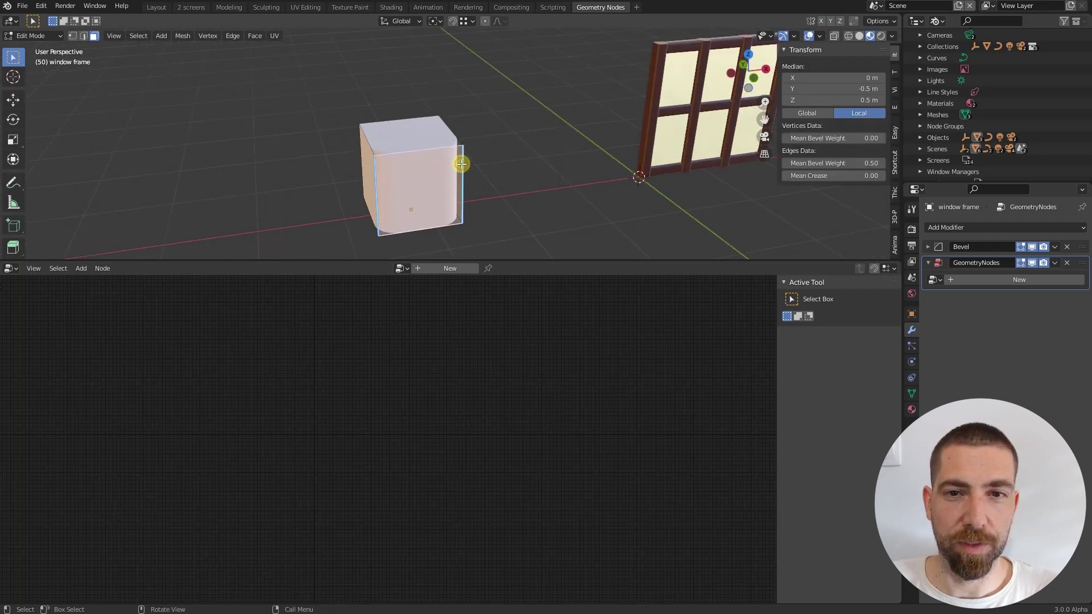
pyautogui.press('2')
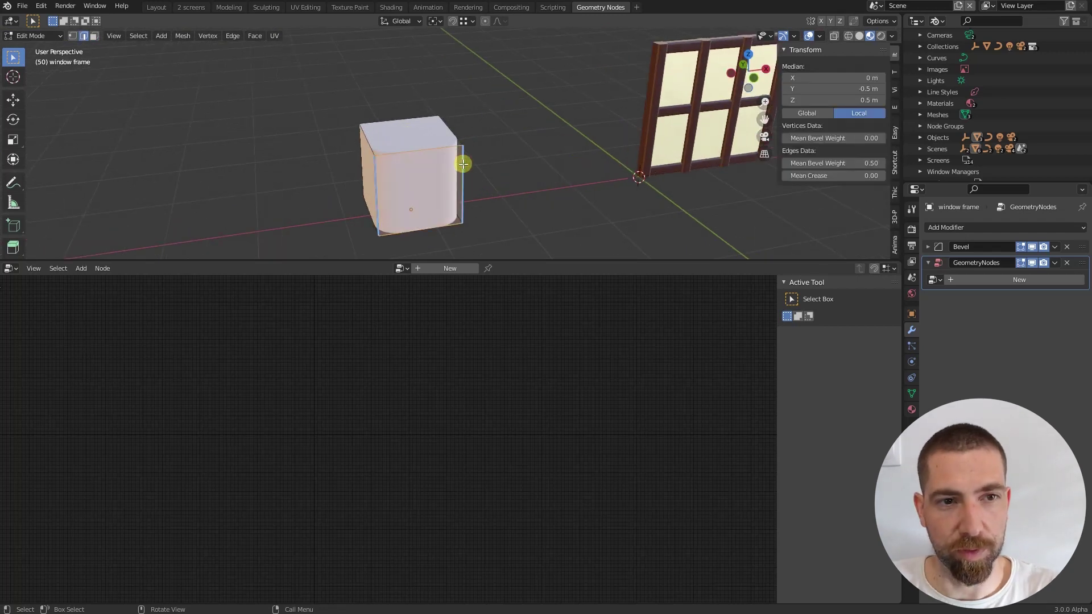
pyautogui.click(464, 164)
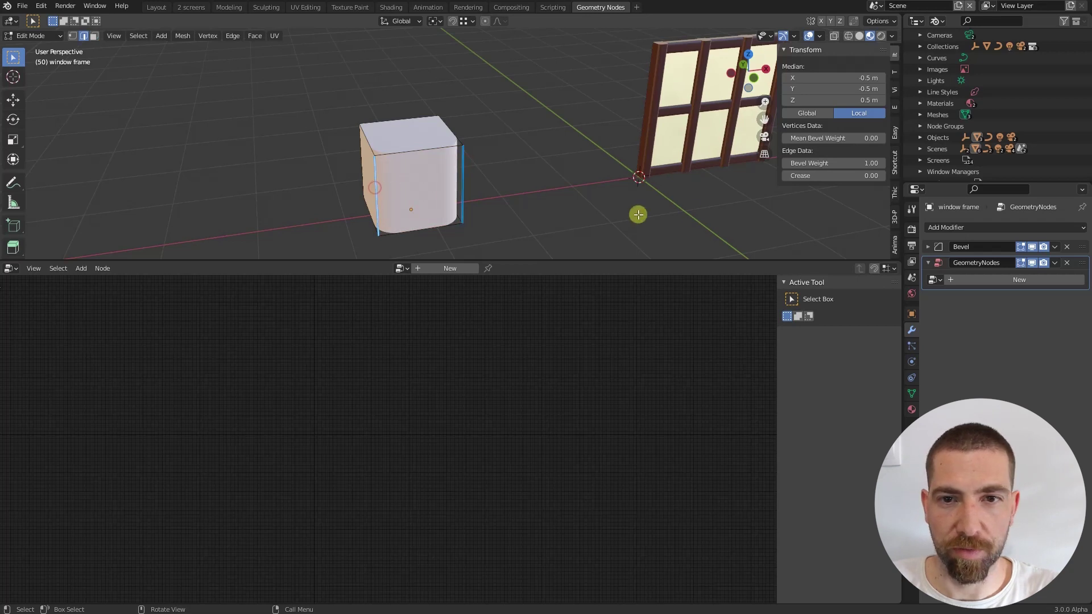
pyautogui.click(443, 115)
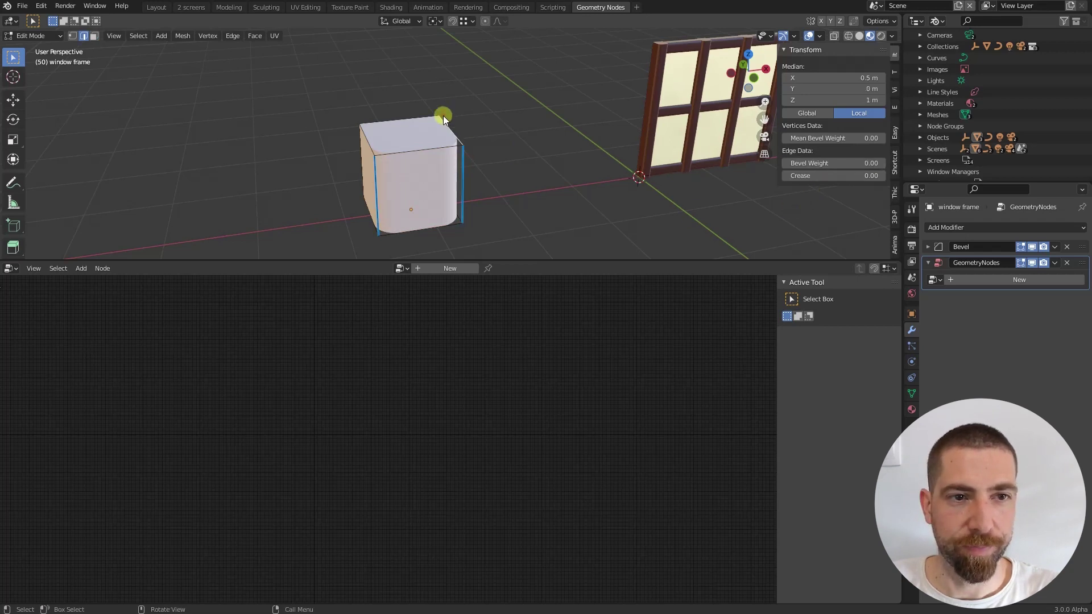
# Check a front vertical edge's bevel weight against the Bevel modifier settings, and disable the modifier's viewport display.
pyautogui.click(928, 248)
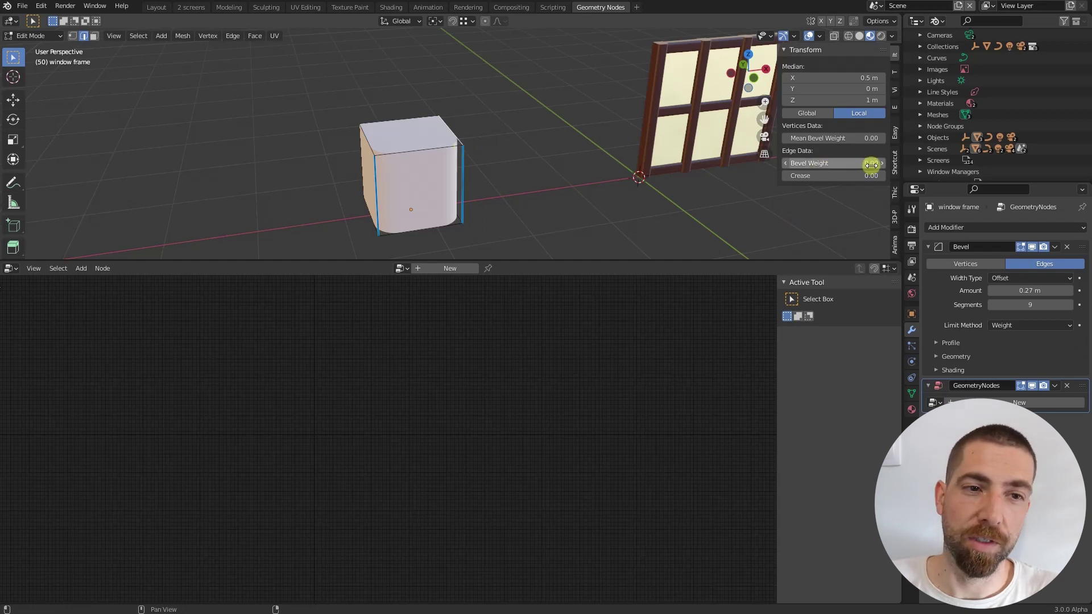
pyautogui.click(461, 173)
pyautogui.moveTo(452, 172); pyautogui.dragTo(452, 172, button='middle')
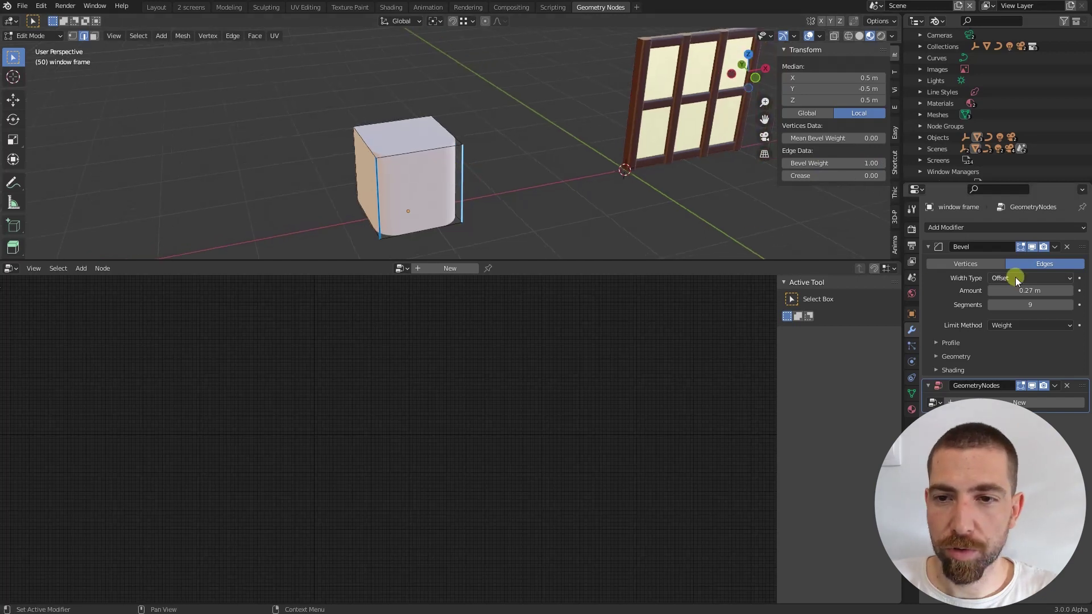
pyautogui.click(1033, 247)
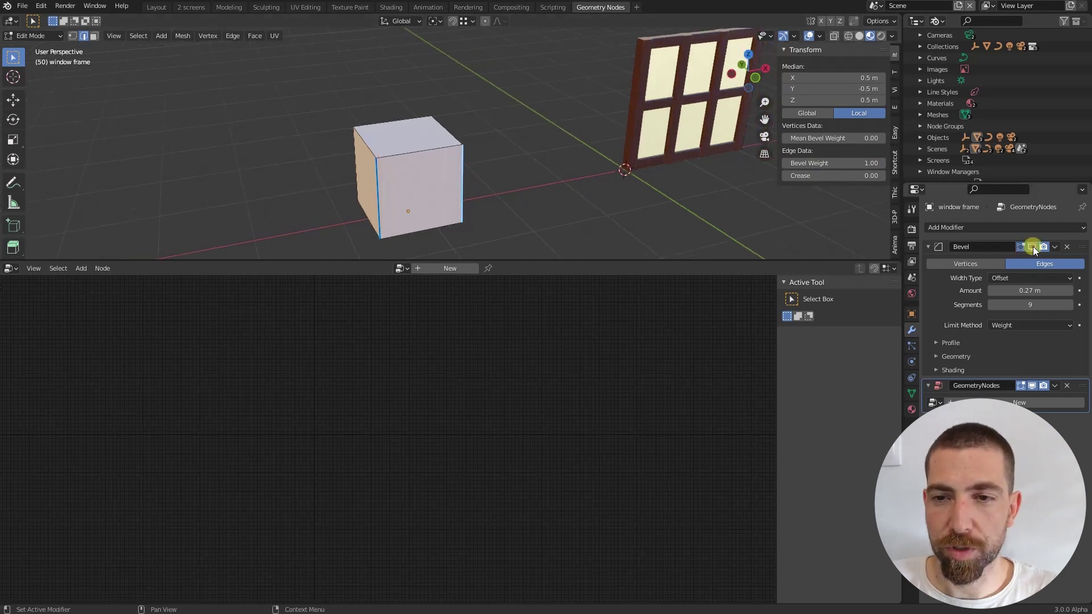
pyautogui.click(430, 179)
pyautogui.moveTo(430, 179); pyautogui.dragTo(583, 106, button='middle')
pyautogui.scroll(-3, 583, 106)
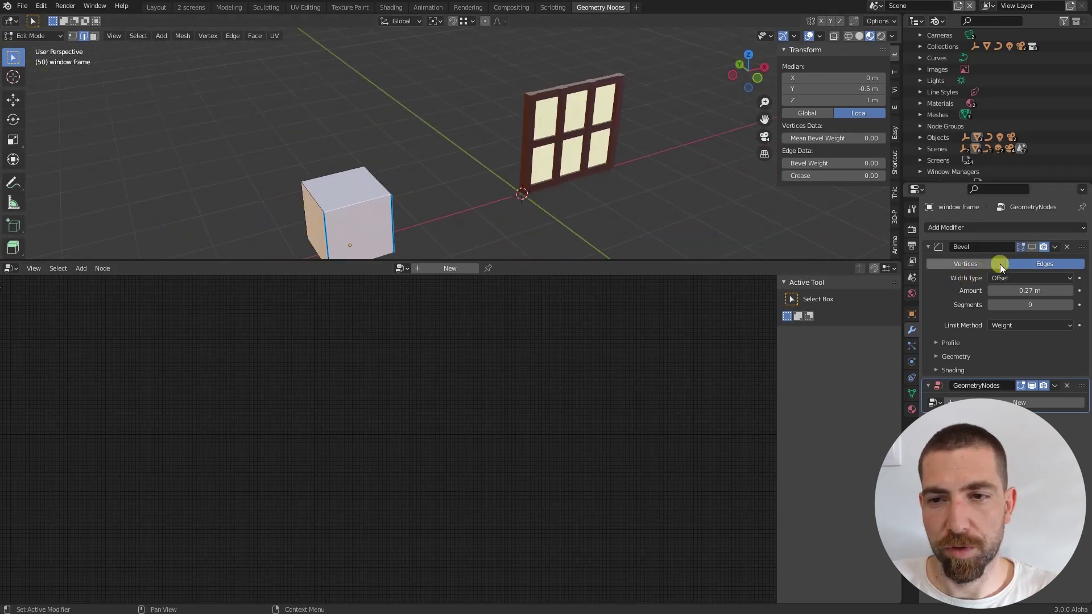
# Add a centred vertical loop cut through the front and top faces of the window frame cube.
pyautogui.moveTo(402, 206); pyautogui.dragTo(402, 189, button='middle')
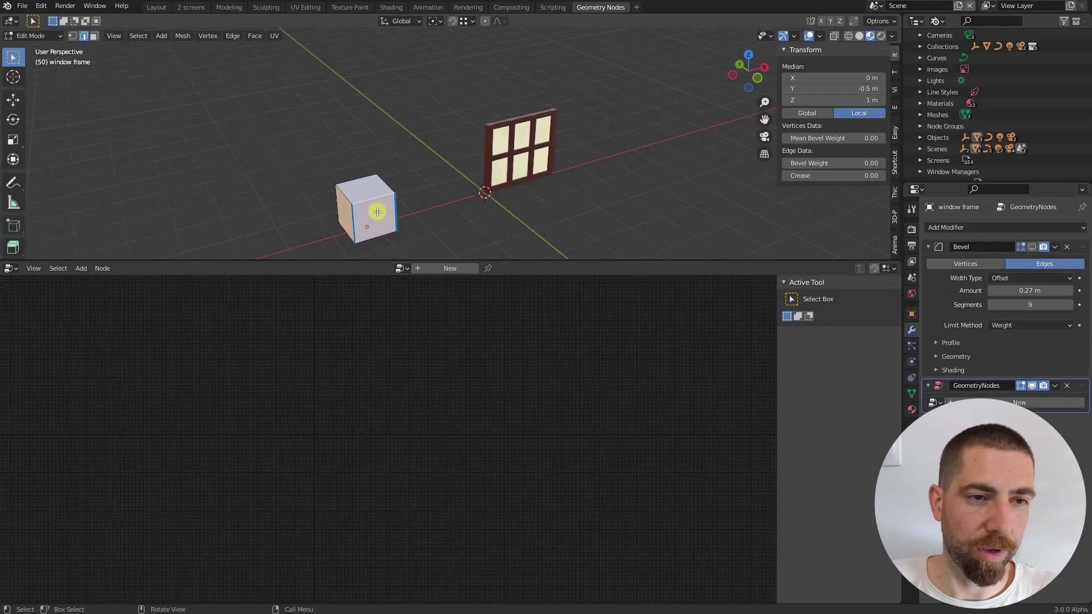
pyautogui.scroll(3, 378, 212)
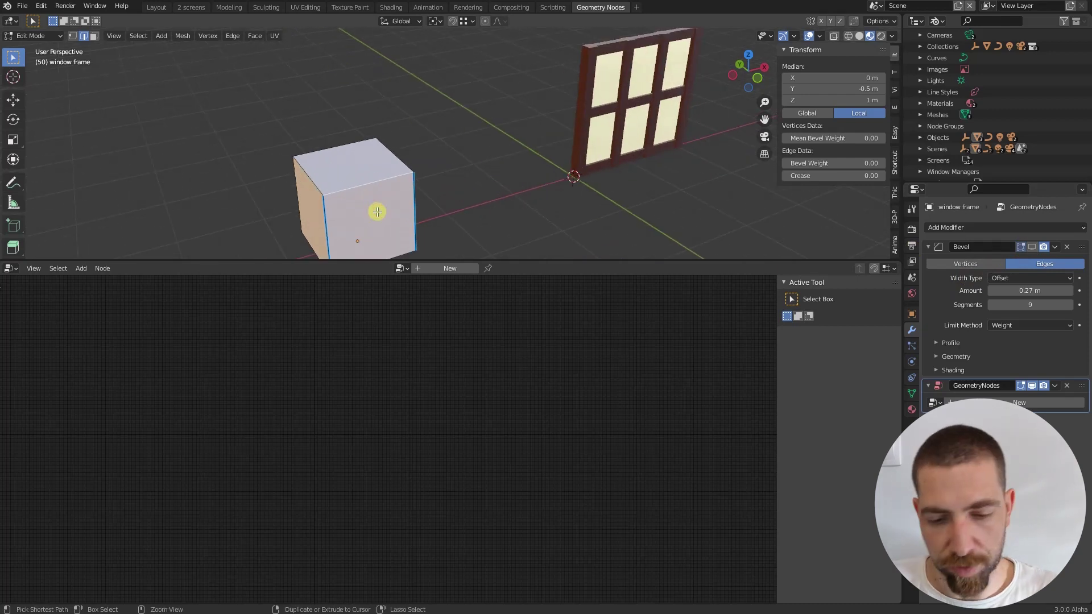
pyautogui.hotkey('ctrl', 'r')
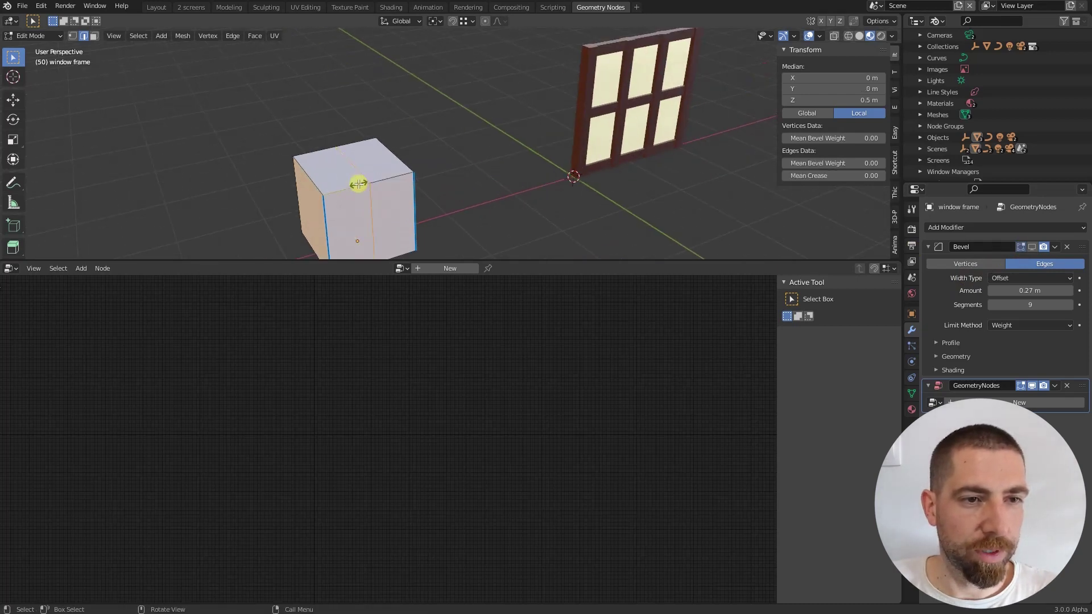
pyautogui.click(358, 182)
pyautogui.click(358, 183)
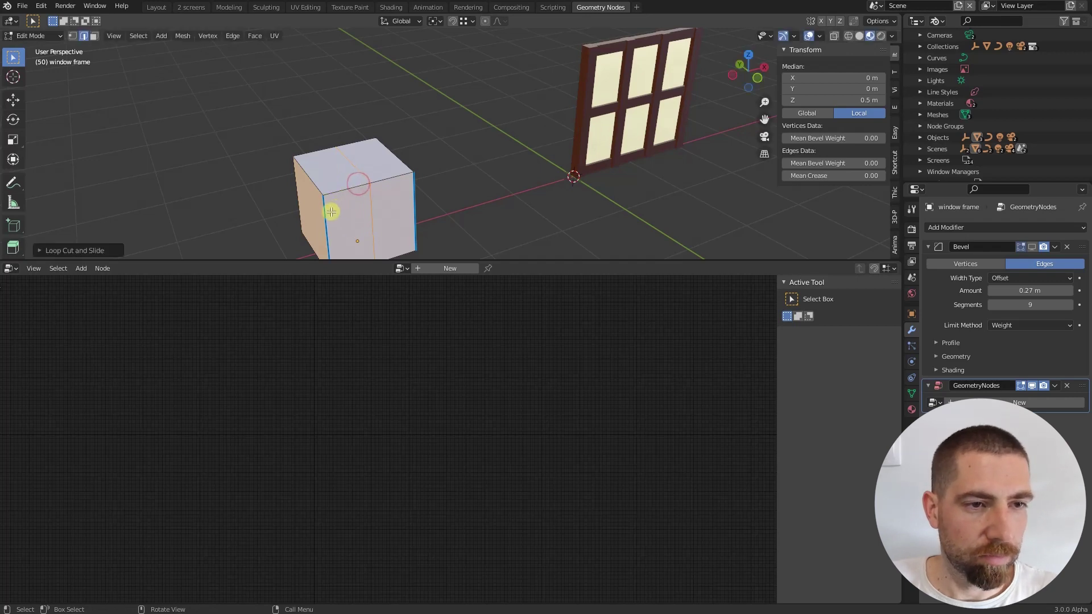
# Move the cube's two front vertical edges about 0.28 m inward along Y and compare the resulting window frame profile.
pyautogui.click(324, 213)
pyautogui.keyDown('shift'); pyautogui.click(413, 190); pyautogui.keyUp('shift')
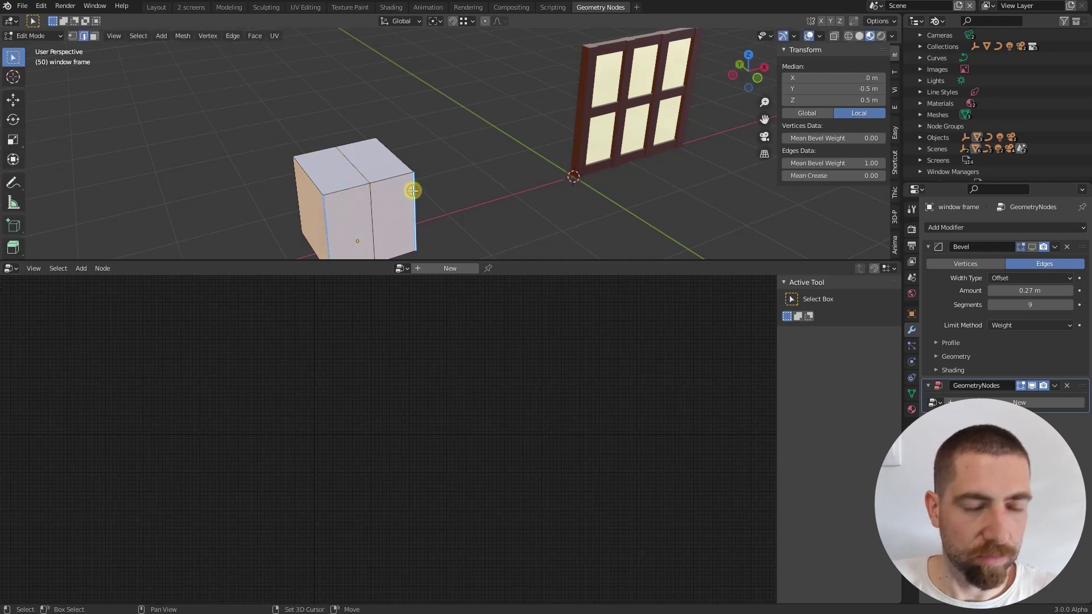
pyautogui.press('g')
pyautogui.press('y')
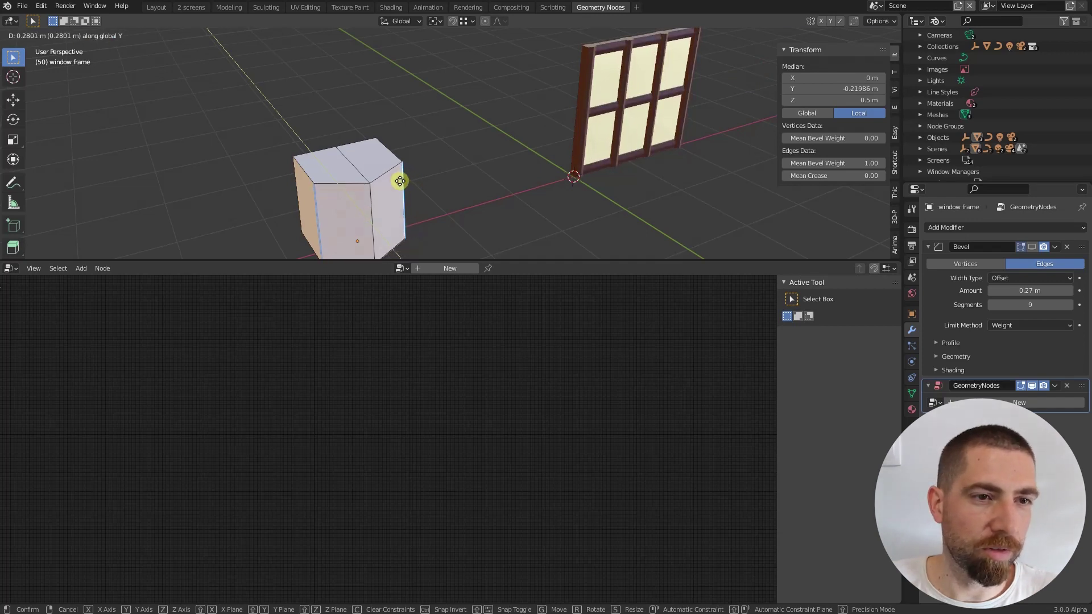
pyautogui.click(400, 181)
pyautogui.scroll(4, 556, 100)
pyautogui.moveTo(639, 156); pyautogui.dragTo(344, 165, button='middle')
pyautogui.scroll(3, 648, 134)
pyautogui.scroll(-3, 512, 152)
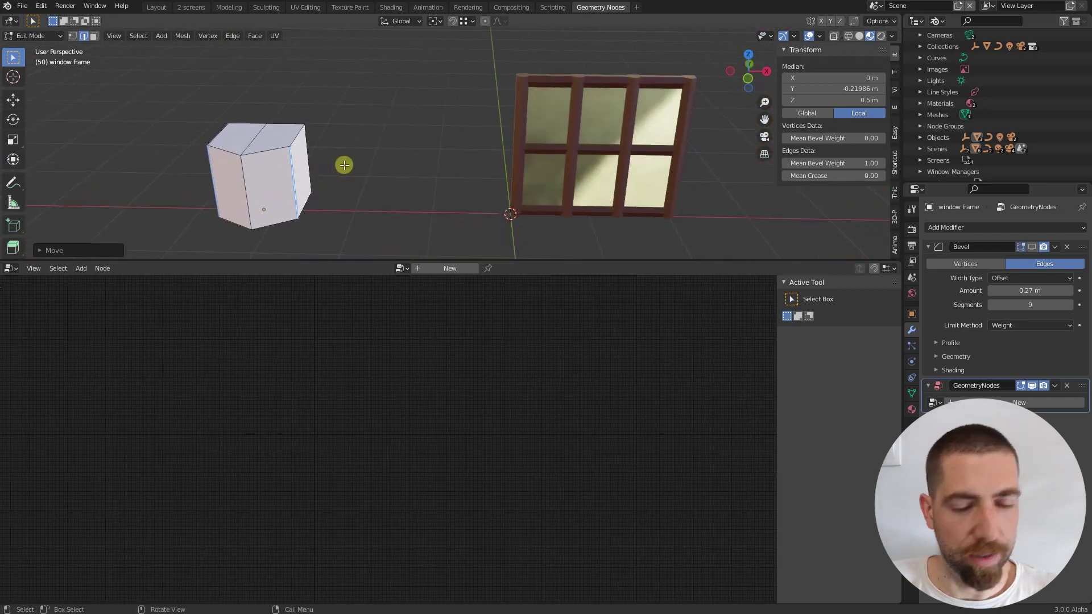
# Undo the edge move and the loop cut on the window frame cube, and return to Object Mode.
pyautogui.hotkey('ctrl', 'z')
pyautogui.hotkey('ctrl', 'z')
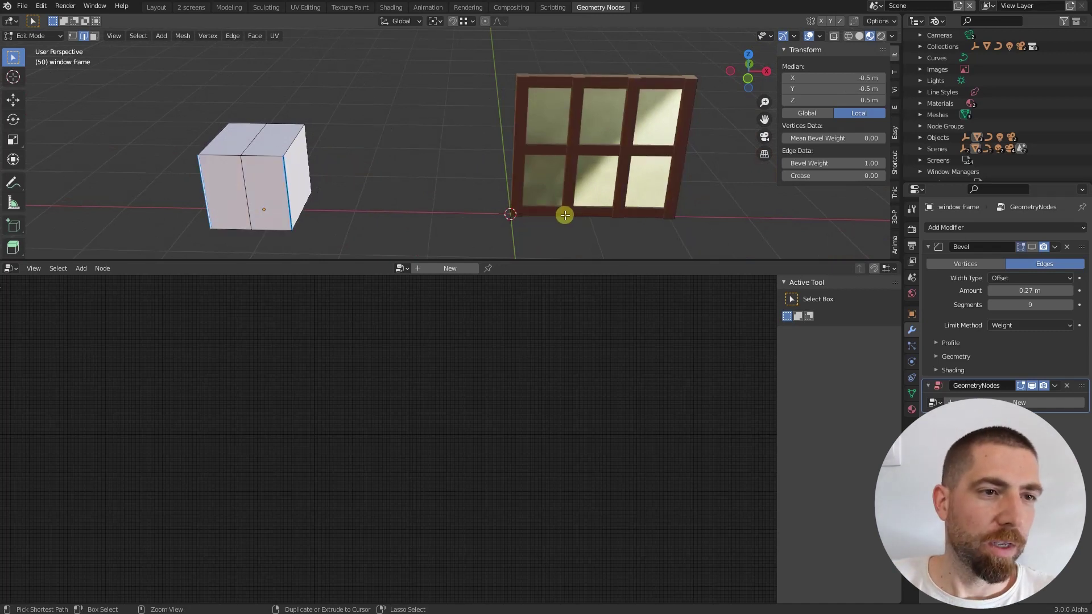
pyautogui.moveTo(356, 219); pyautogui.dragTo(384, 201, button='middle')
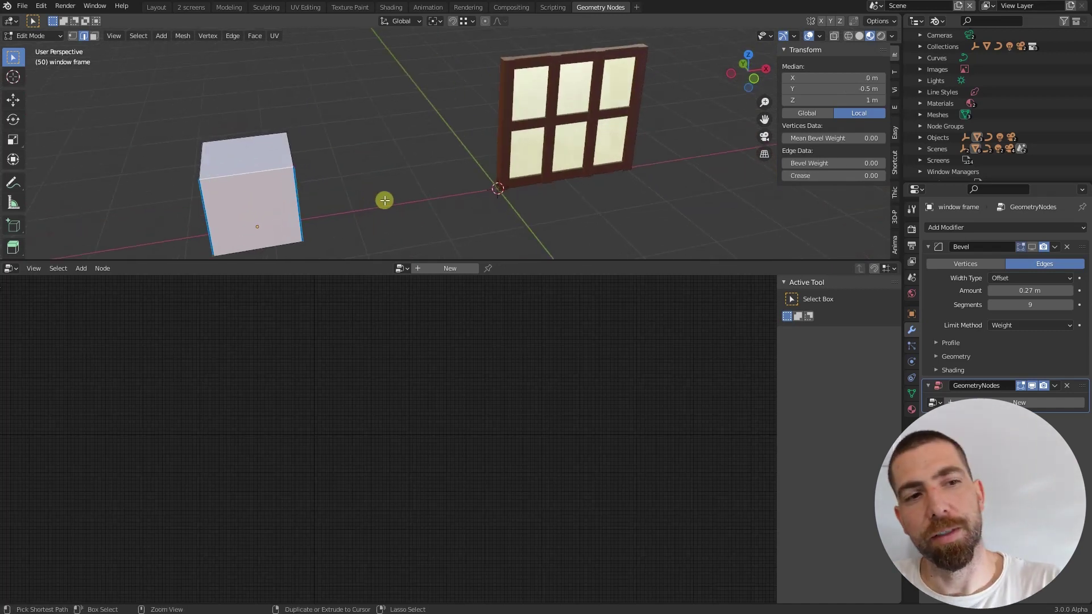
pyautogui.hotkey('ctrl', 'z')
pyautogui.scroll(-2, 407, 205)
pyautogui.press('Tab')
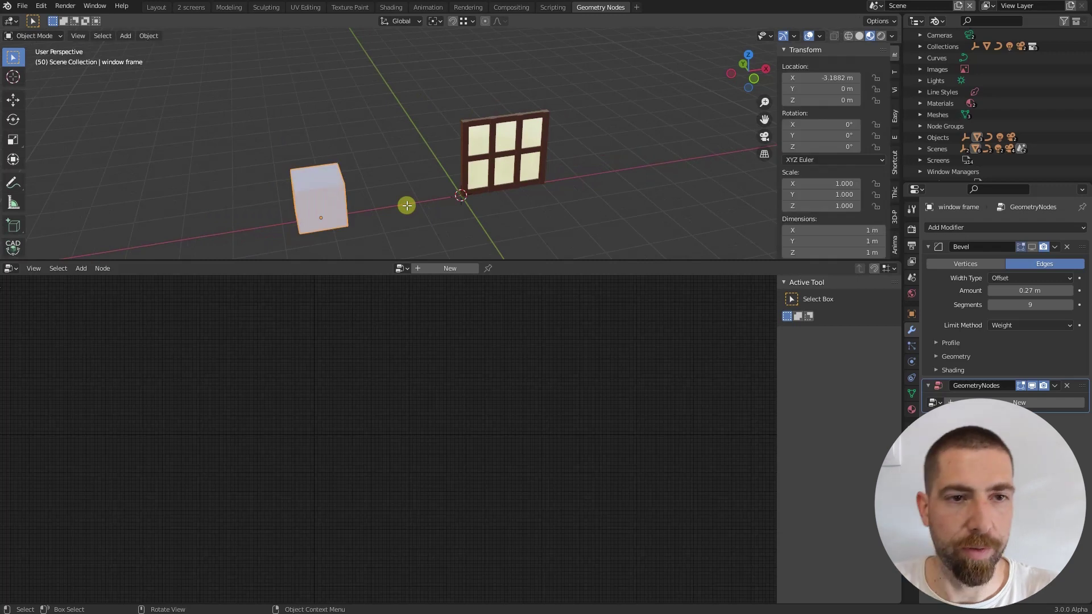
# Select the window and inspect its frame without the bevel from several angles.
pyautogui.scroll(2, 485, 164)
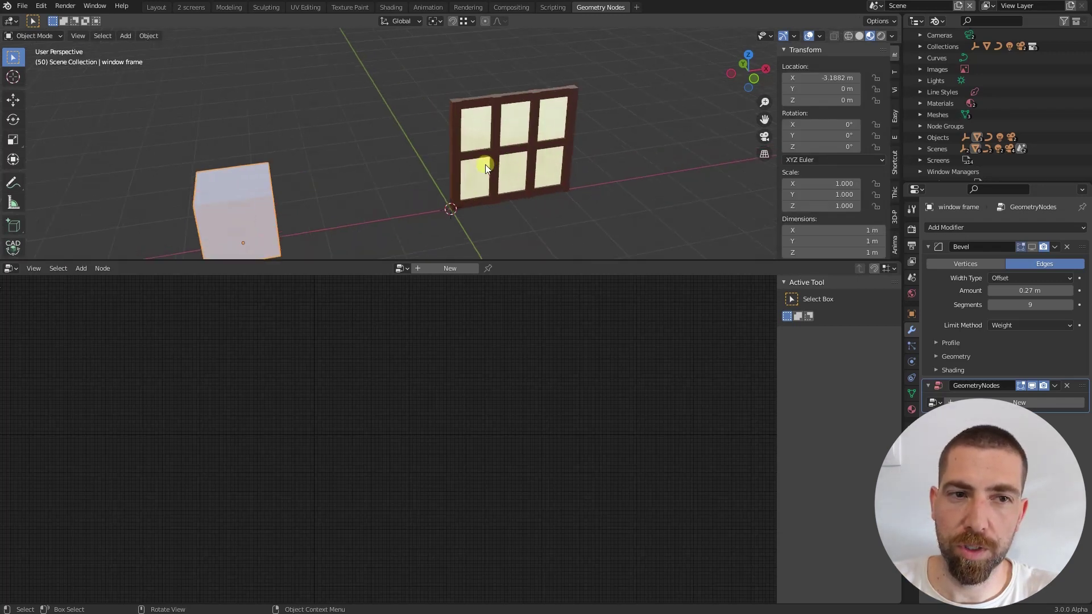
pyautogui.moveTo(486, 164); pyautogui.dragTo(527, 122, button='middle')
pyautogui.click(527, 122)
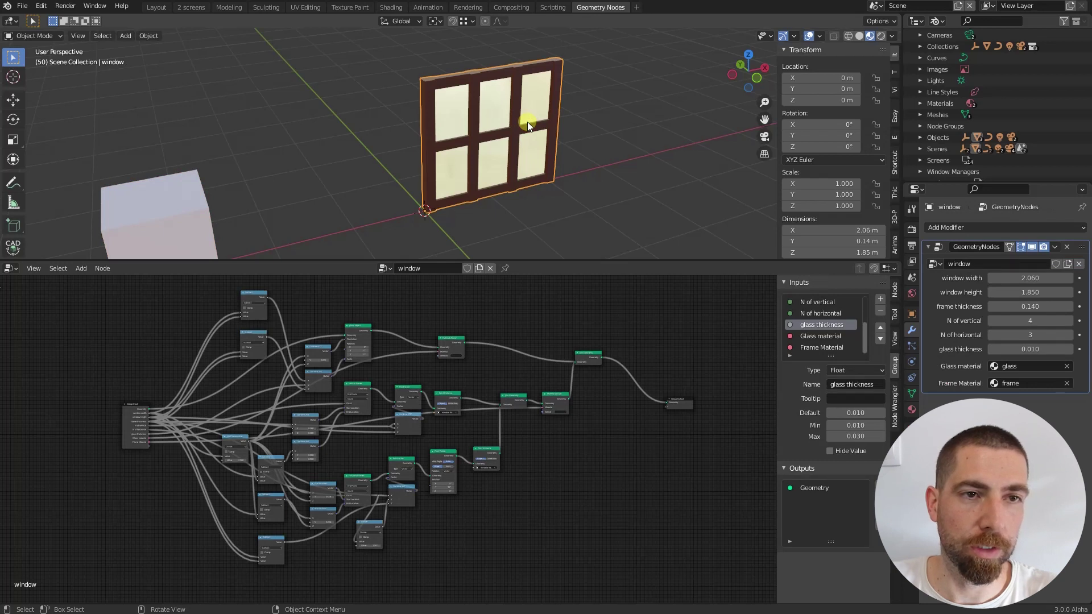
pyautogui.moveTo(527, 122); pyautogui.dragTo(548, 144, button='middle')
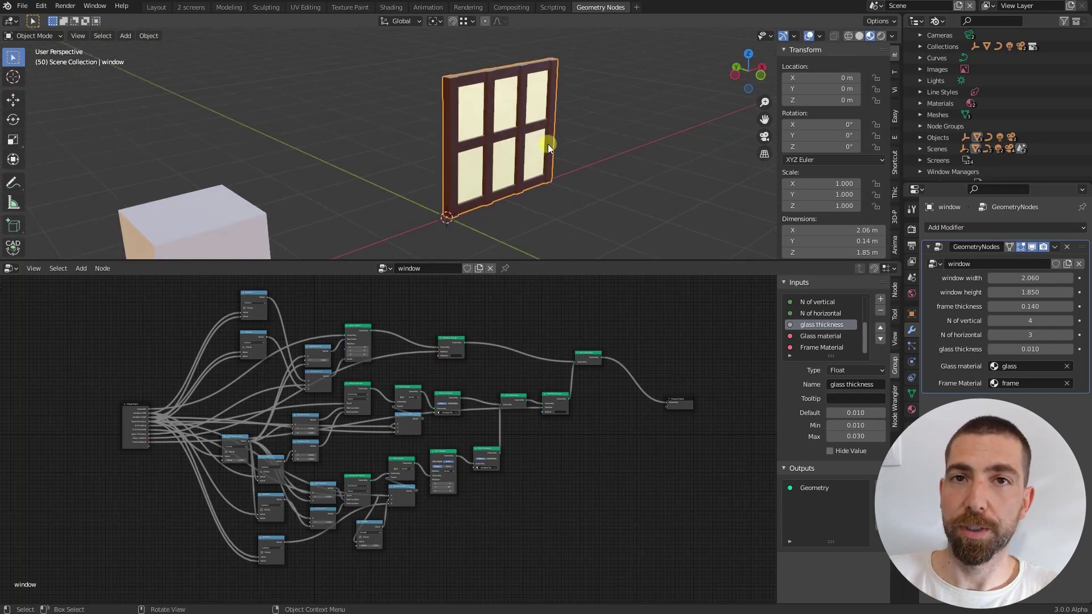
pyautogui.moveTo(548, 145); pyautogui.dragTo(522, 129, button='middle')
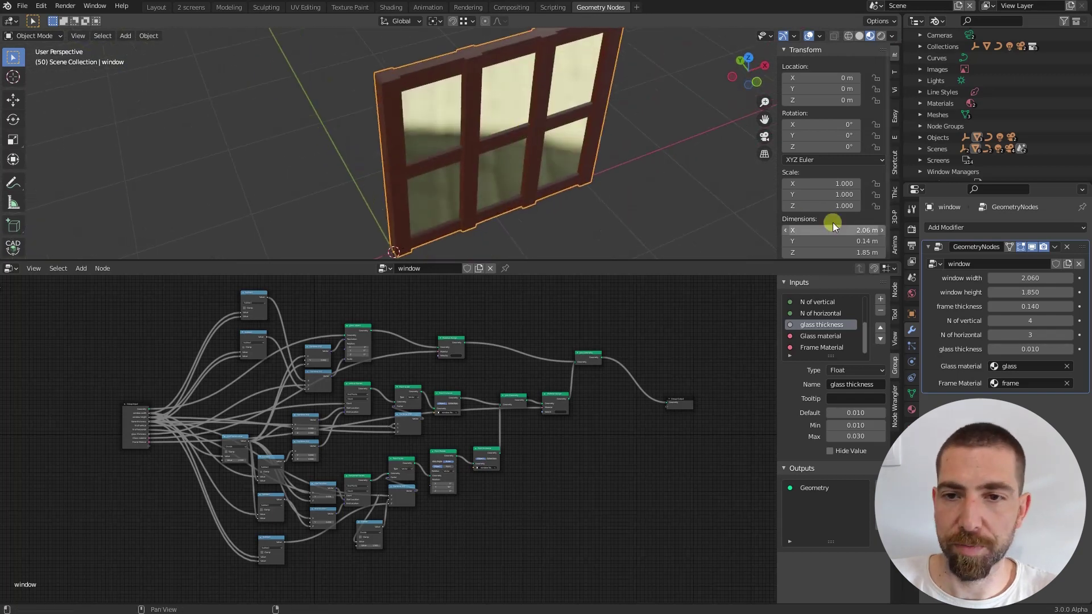
# Select the window frame cube and re-enable the viewport display of its Bevel modifier.
pyautogui.scroll(-5, 553, 171)
pyautogui.click(378, 231)
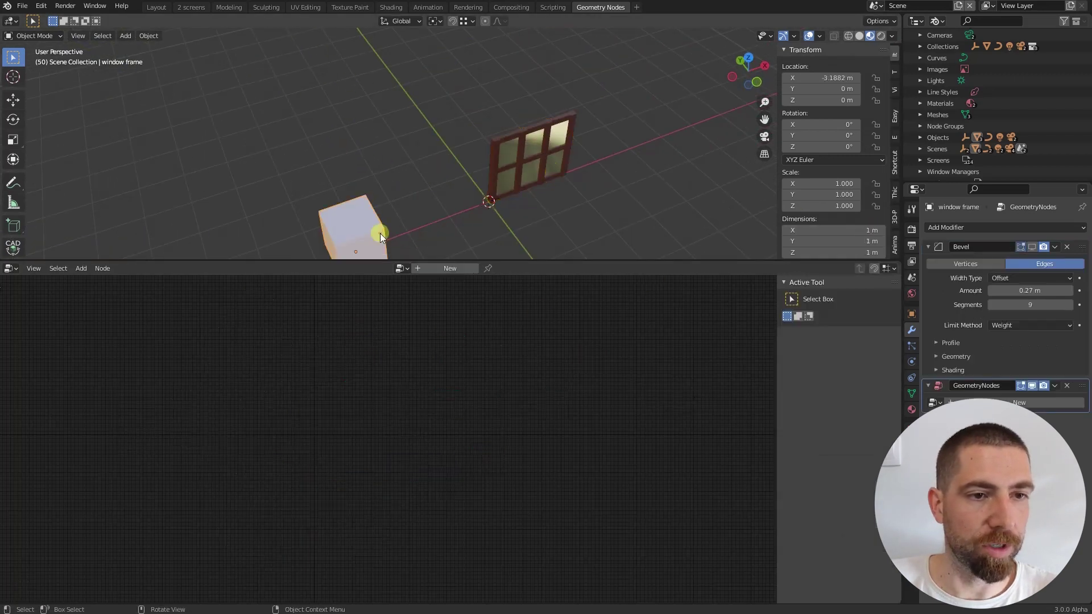
pyautogui.moveTo(380, 233); pyautogui.dragTo(467, 186, button='middle')
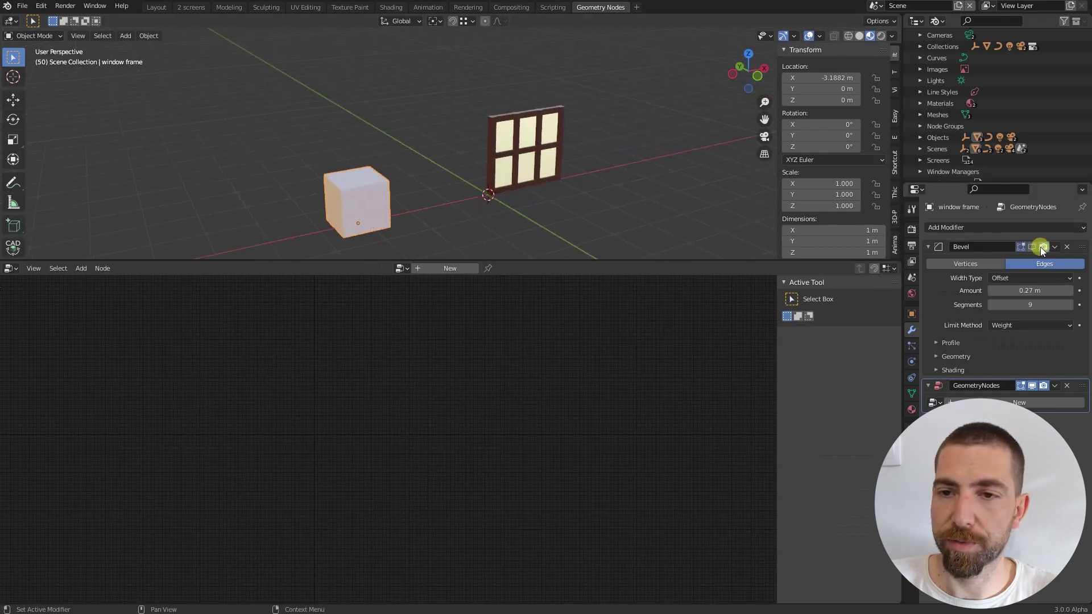
pyautogui.moveTo(445, 120); pyautogui.dragTo(588, 118, button='middle')
pyautogui.scroll(-3, 603, 125)
pyautogui.scroll(2, 623, 138)
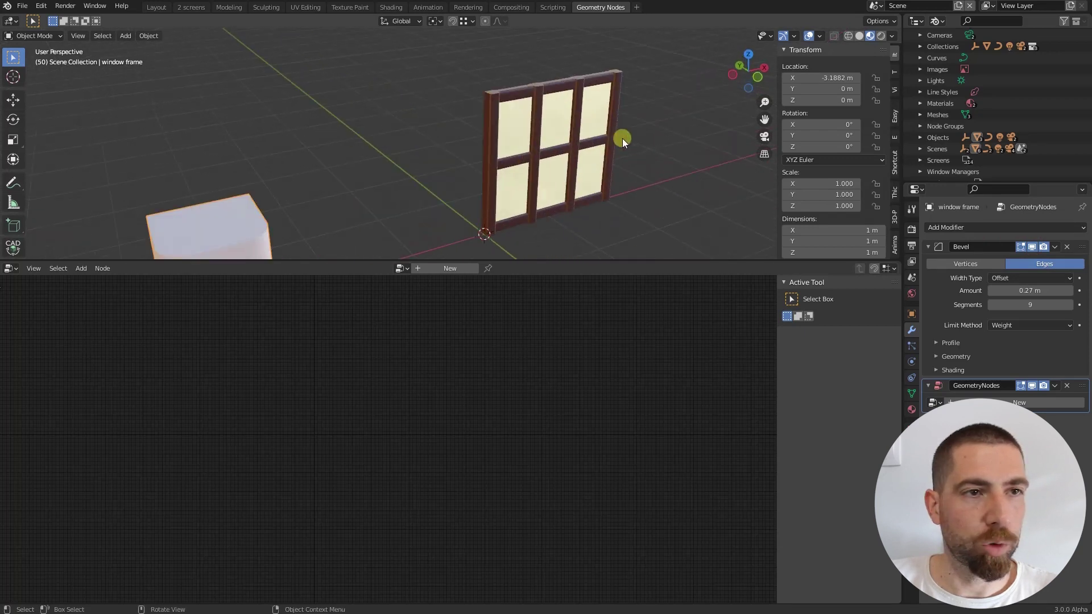
# Switch to the Layout workspace, set the viewport shading to Rendered, and inspect the window up close.
pyautogui.click(157, 7)
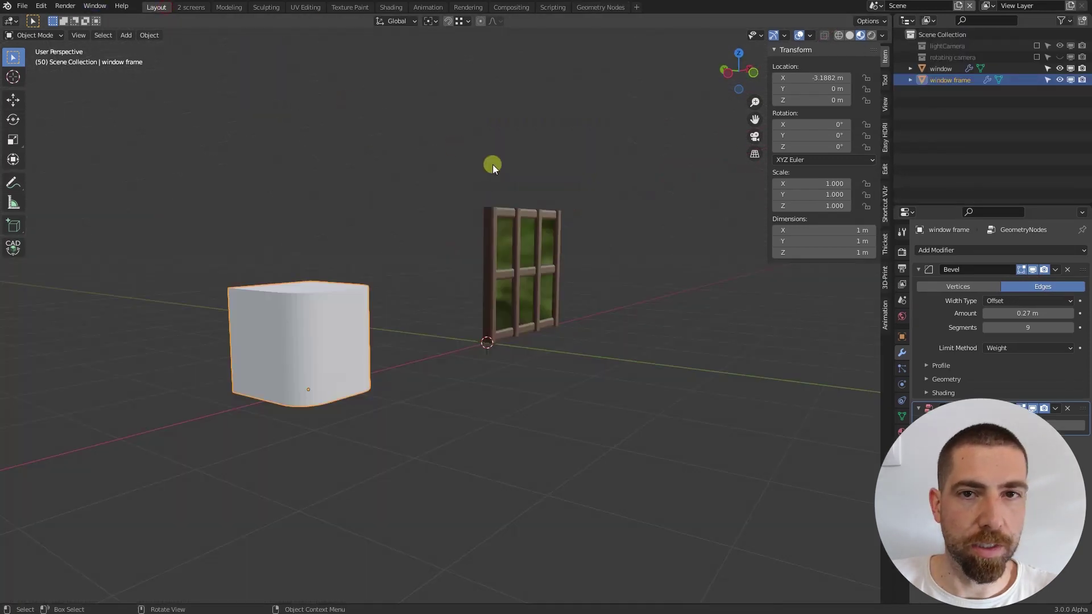
pyautogui.click(871, 35)
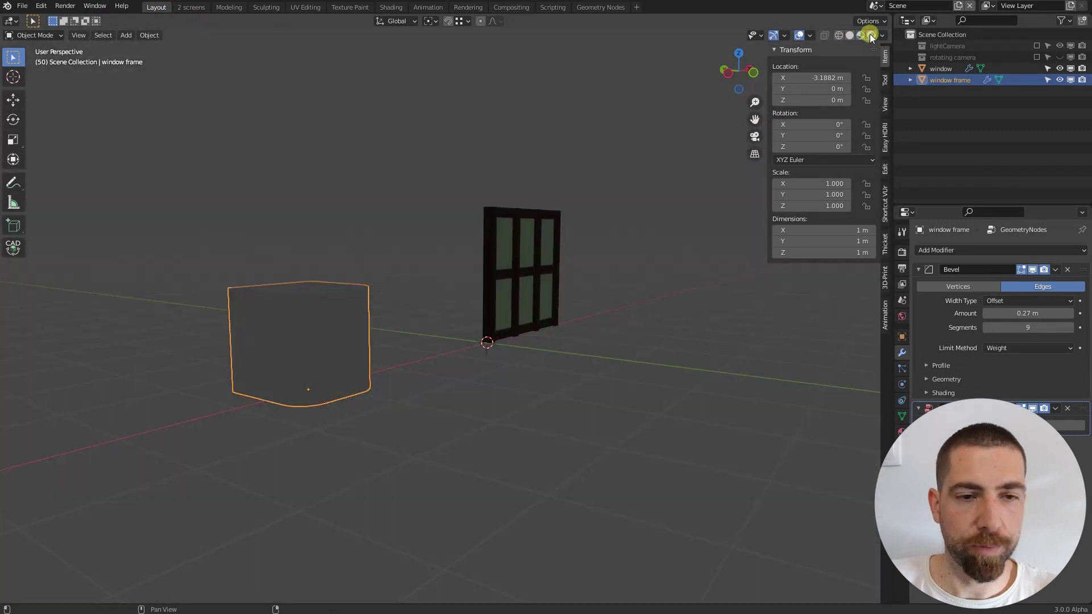
pyautogui.scroll(3, 550, 260)
pyautogui.moveTo(550, 260)
pyautogui.mouseDown(button='middle')
pyautogui.moveTo(542, 230)
pyautogui.moveTo(523, 305)
pyautogui.moveTo(512, 273)
pyautogui.mouseUp(button='middle')
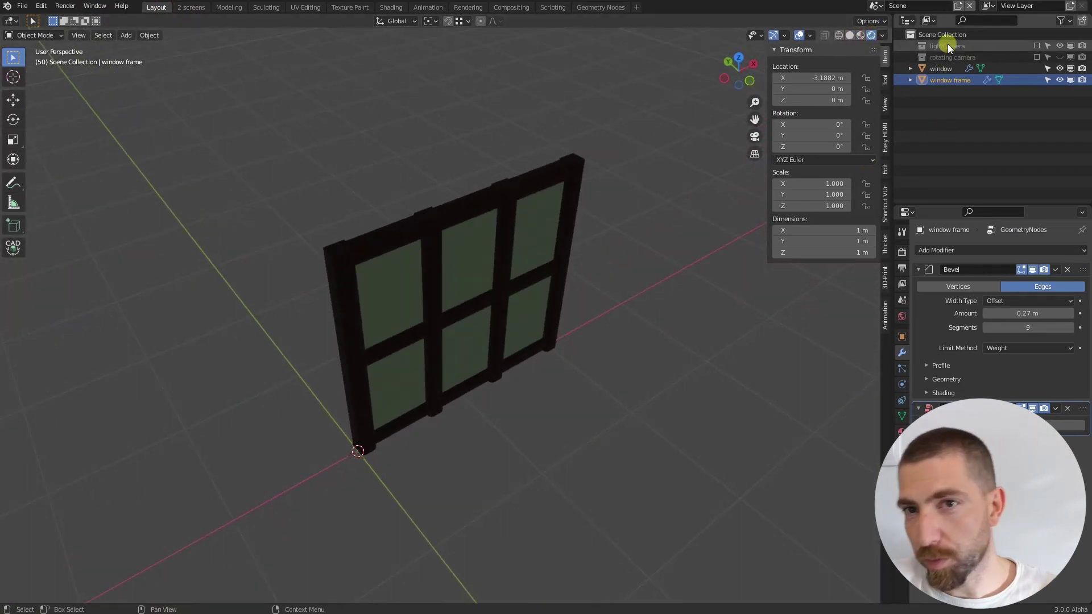
pyautogui.scroll(6, 503, 213)
pyautogui.scroll(-5, 516, 287)
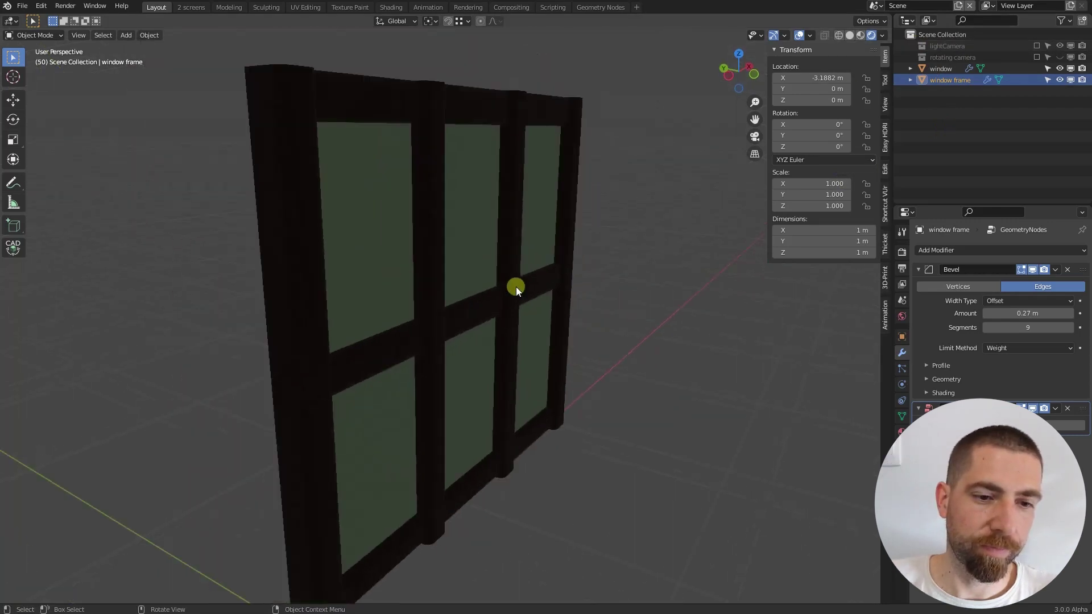
pyautogui.moveTo(516, 287); pyautogui.dragTo(490, 287, button='middle')
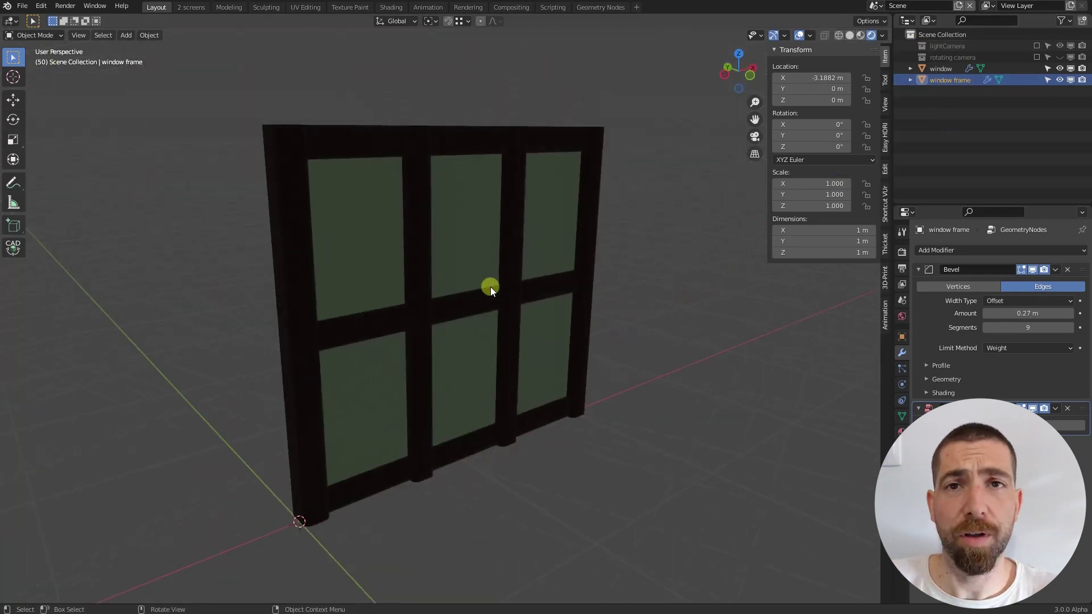